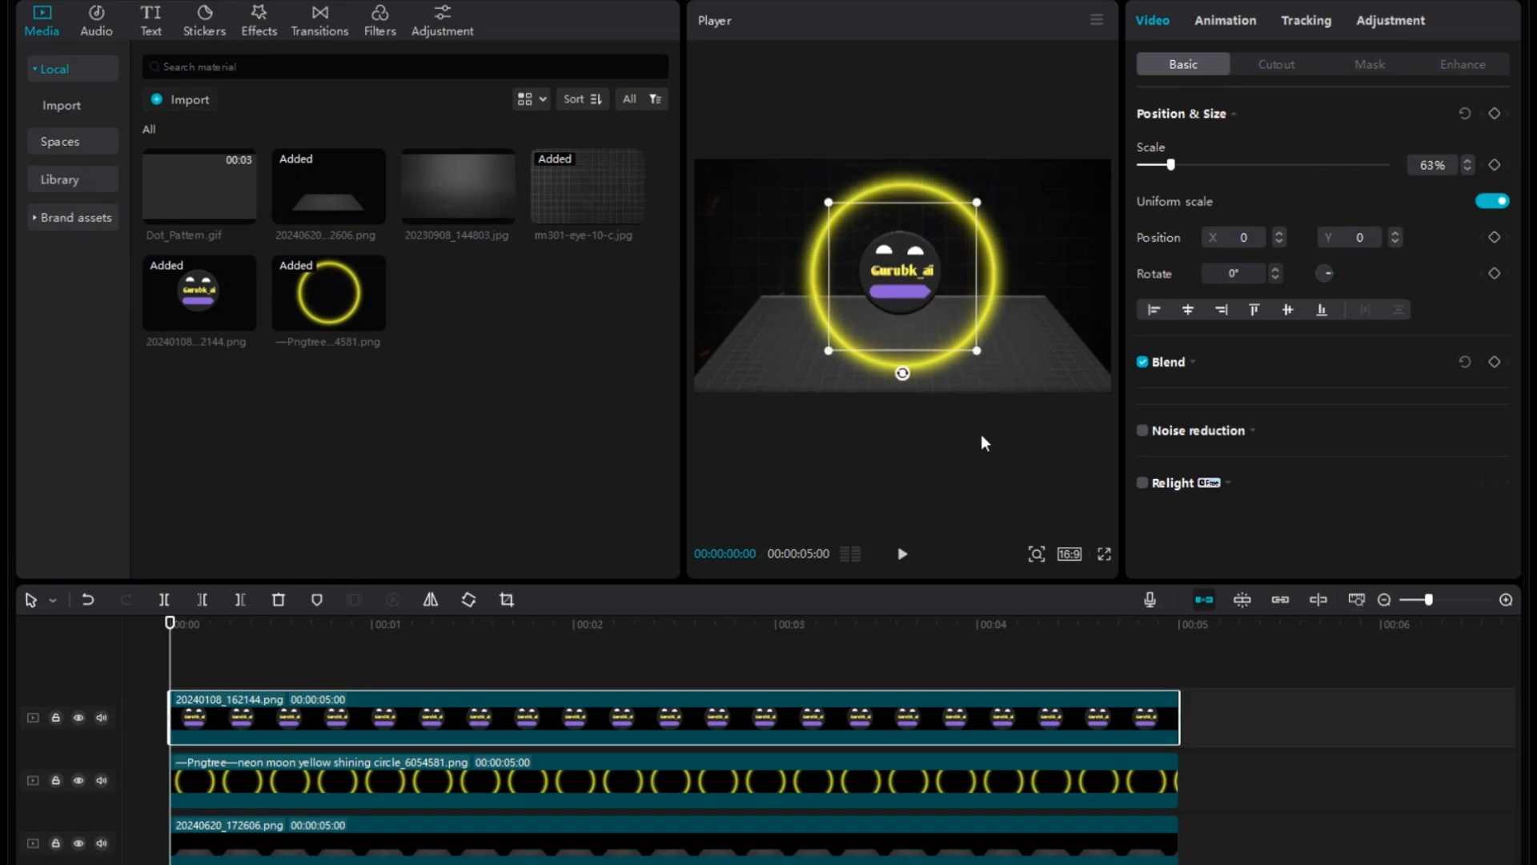
# Scale the neon circle to 42% width and 40% height and fit it around the logo at X -1026, Y -105.
pyautogui.click(1019, 392)
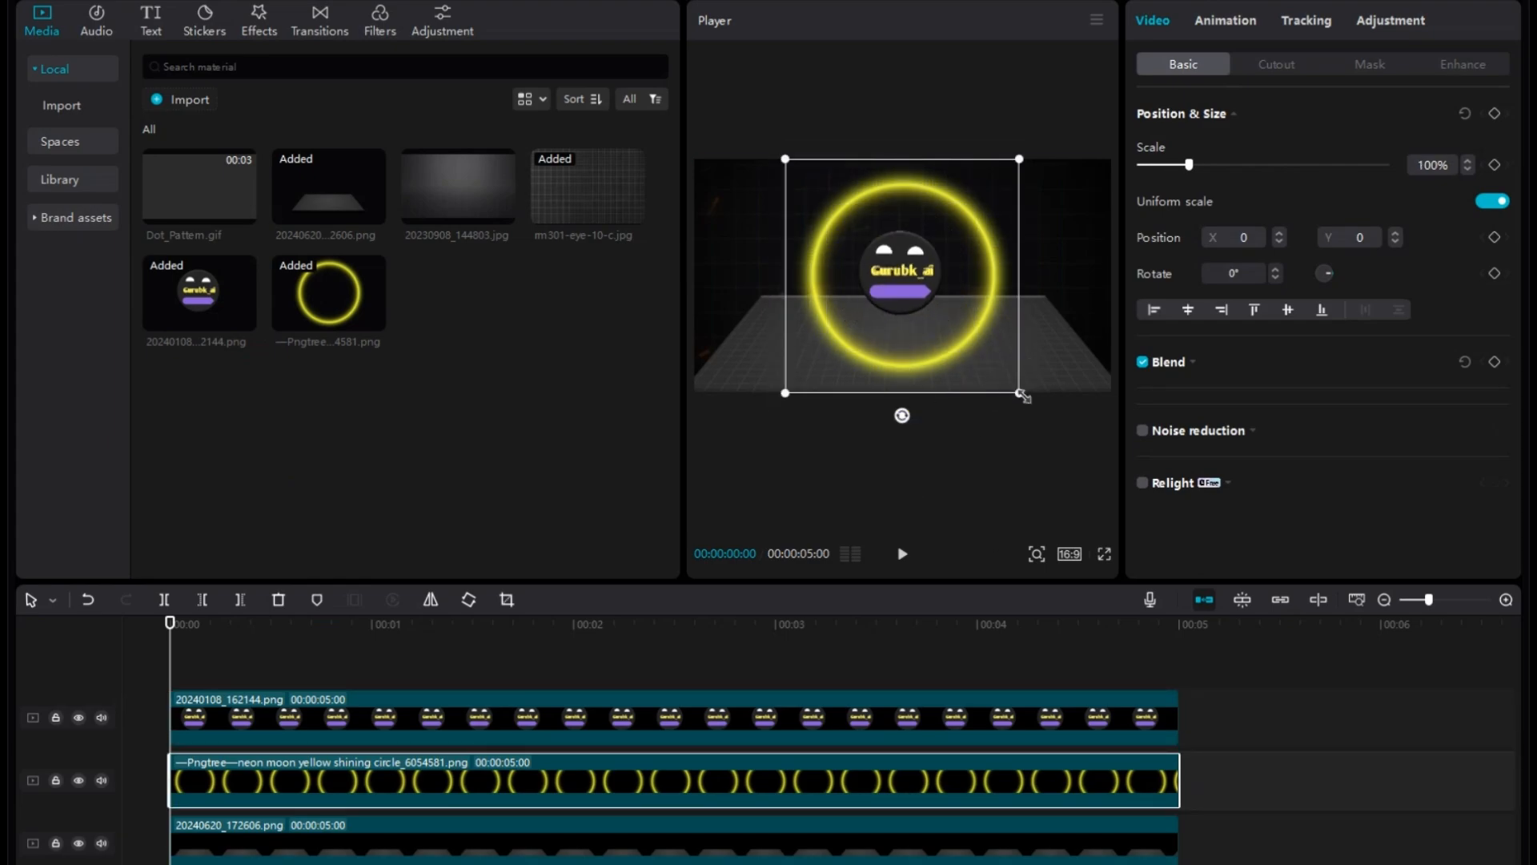
pyautogui.click(1468, 170)
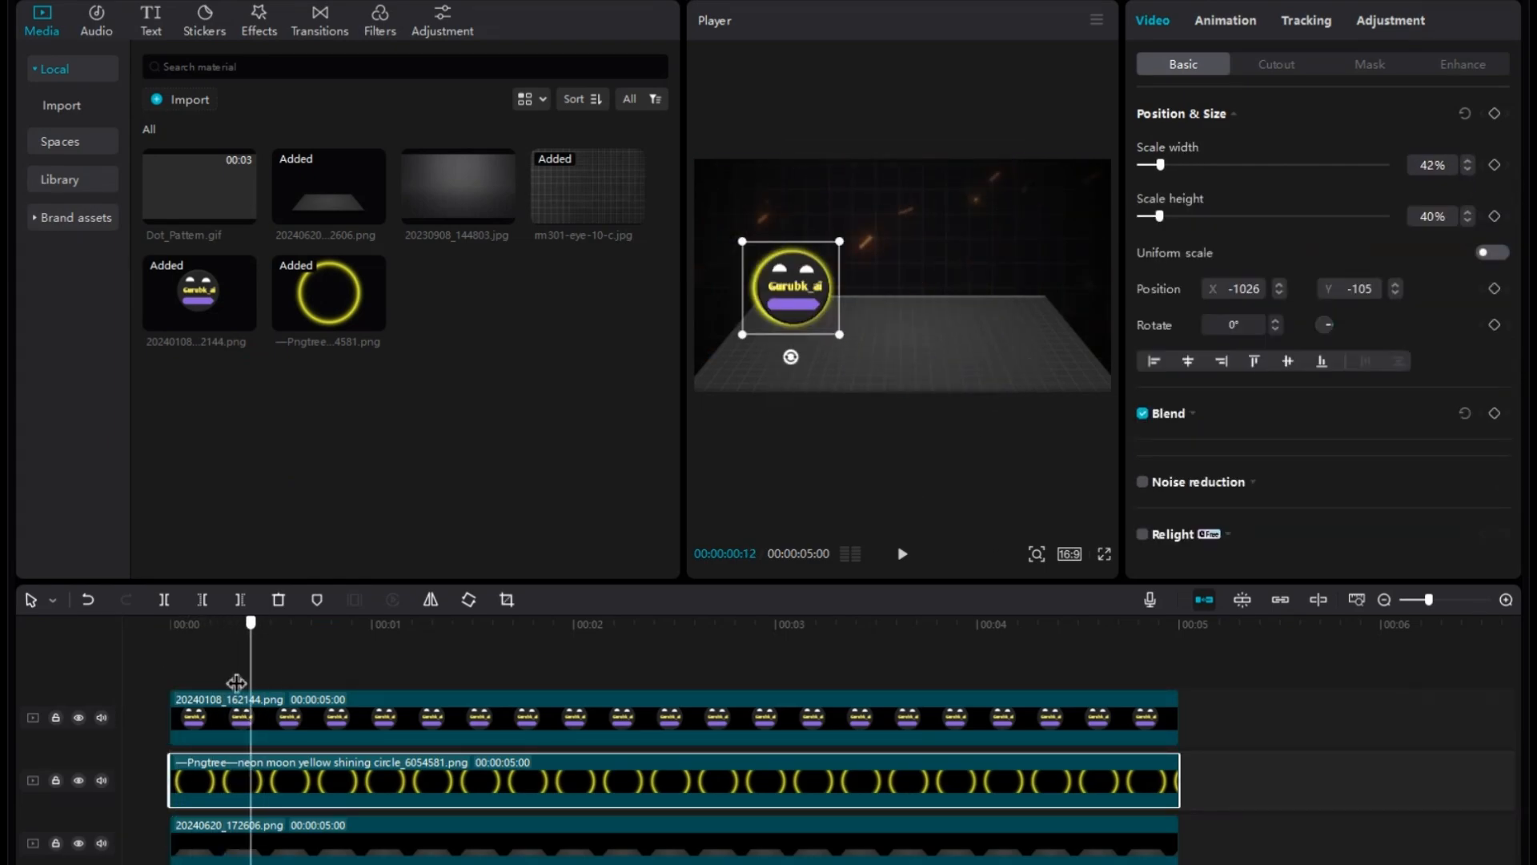
pyautogui.click(212, 668)
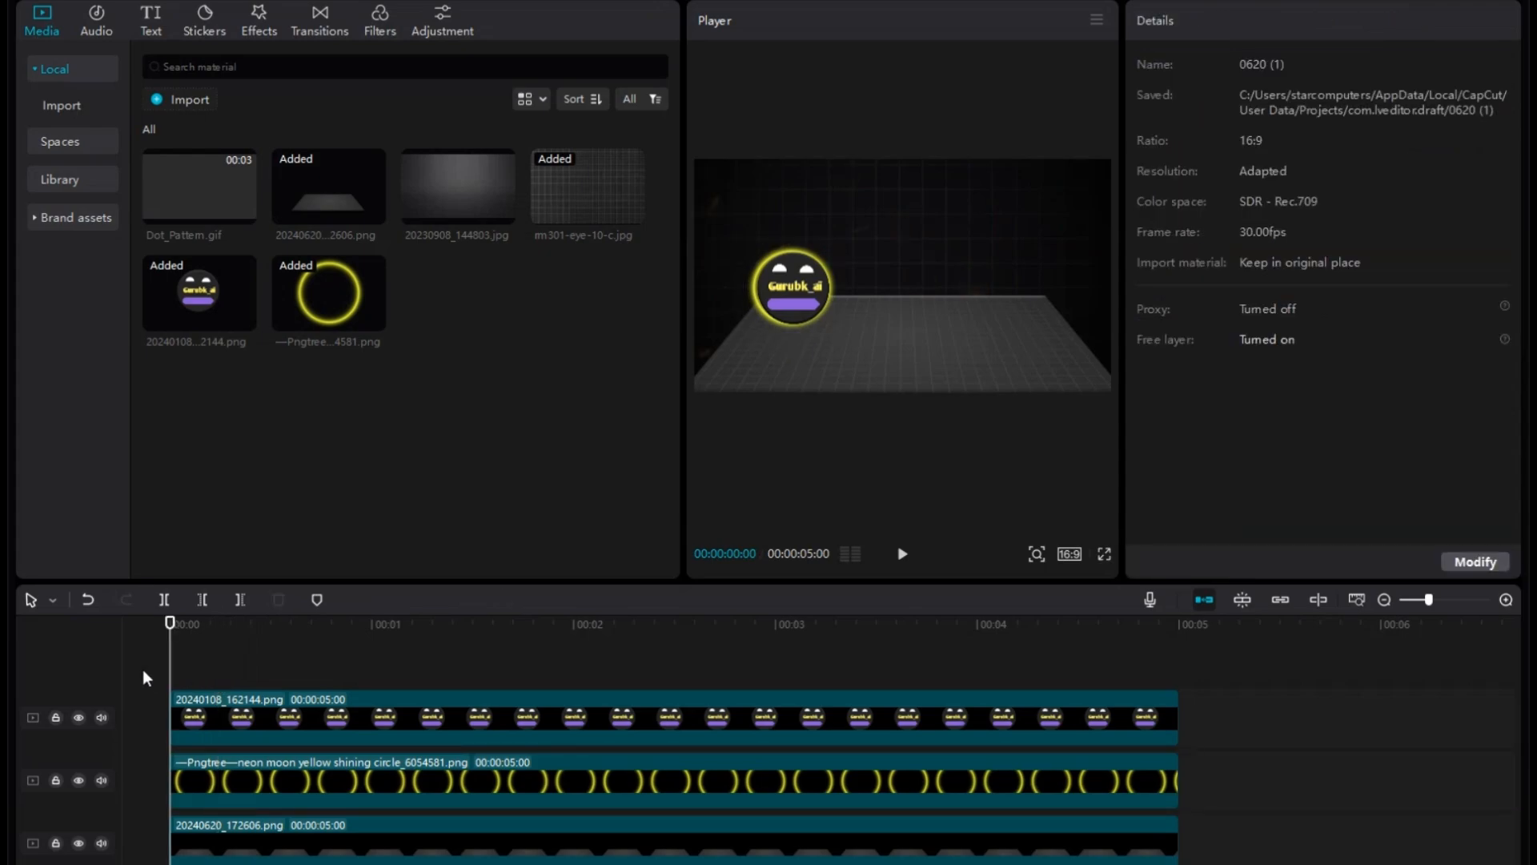
# Try combining the logo and neon circle clips into one compound clip.
pyautogui.click(302, 705)
pyautogui.keyDown('ctrl'); pyautogui.click(332, 783); pyautogui.keyUp('ctrl')
pyautogui.rightClick(333, 779)
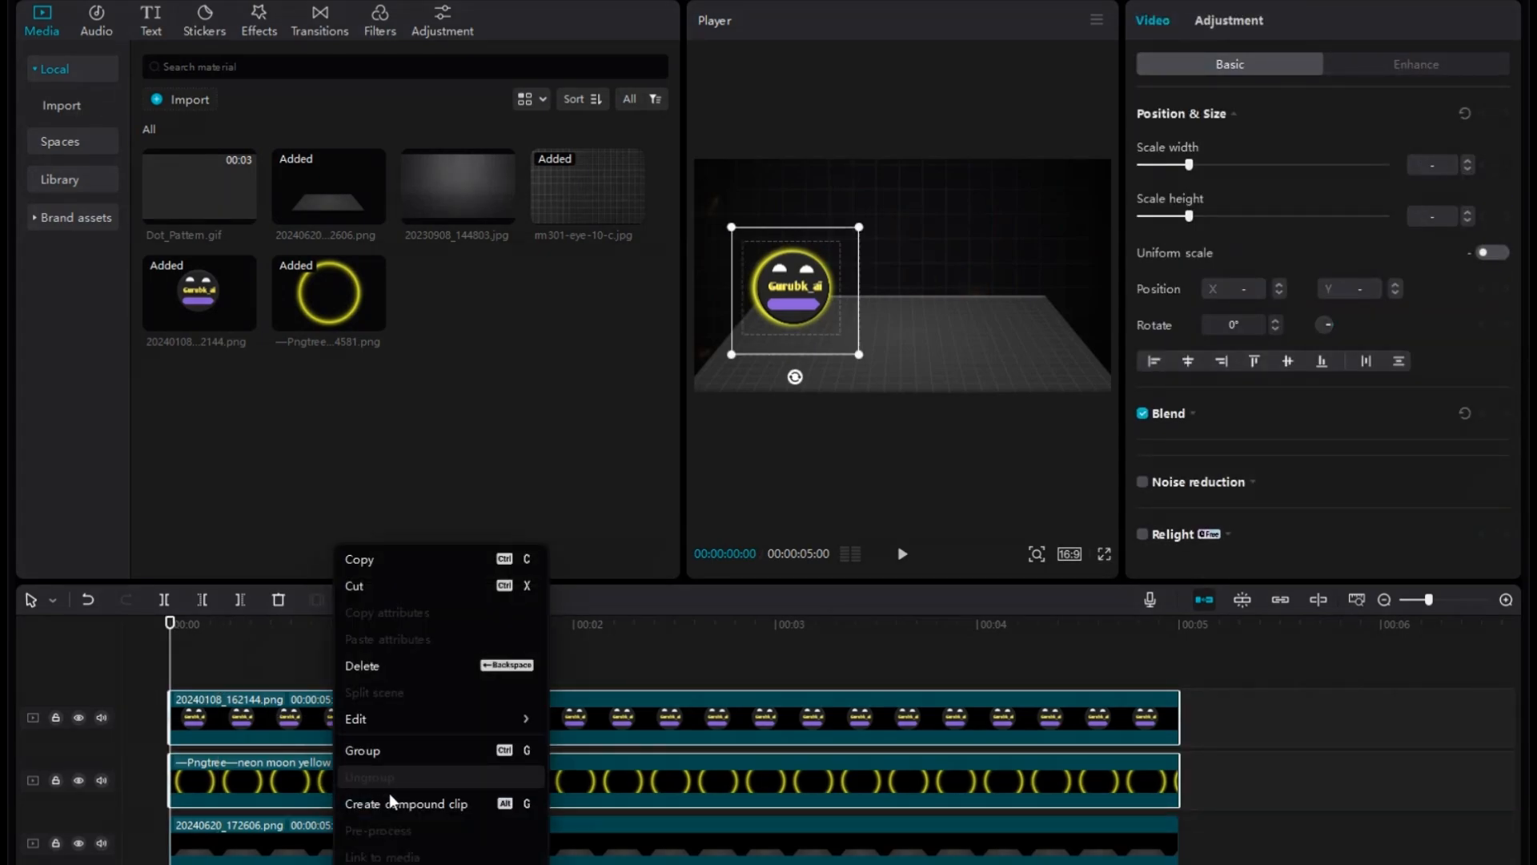
pyautogui.click(391, 802)
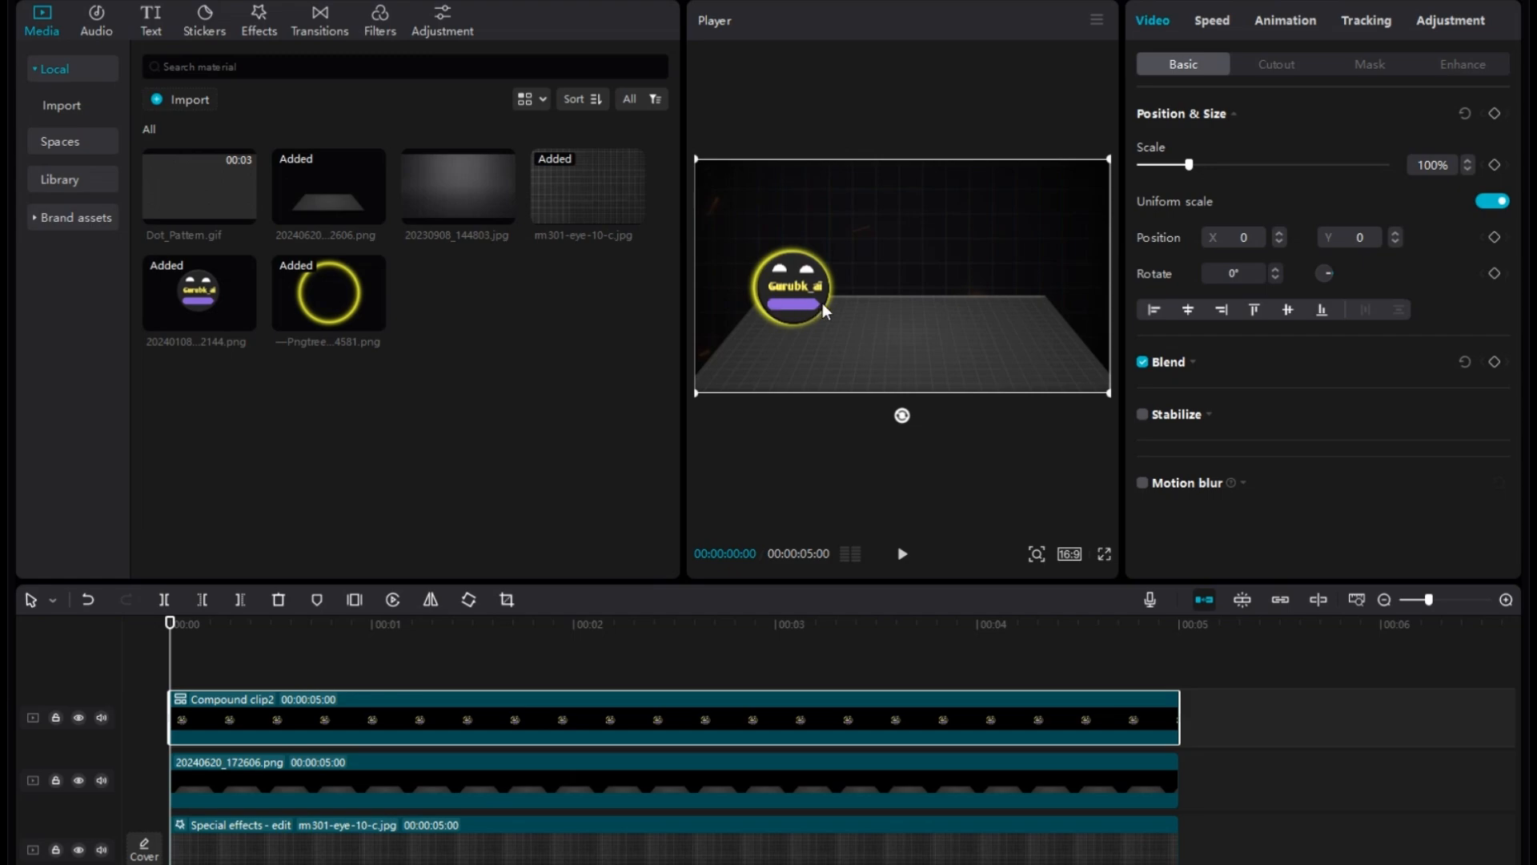
# Try scaling and repositioning the compound clip around the preview, and restore the separate logo and circle clips.
pyautogui.moveTo(777, 309); pyautogui.dragTo(733, 309)
pyautogui.moveTo(1065, 392); pyautogui.dragTo(947, 326)
pyautogui.moveTo(811, 282); pyautogui.dragTo(897, 308)
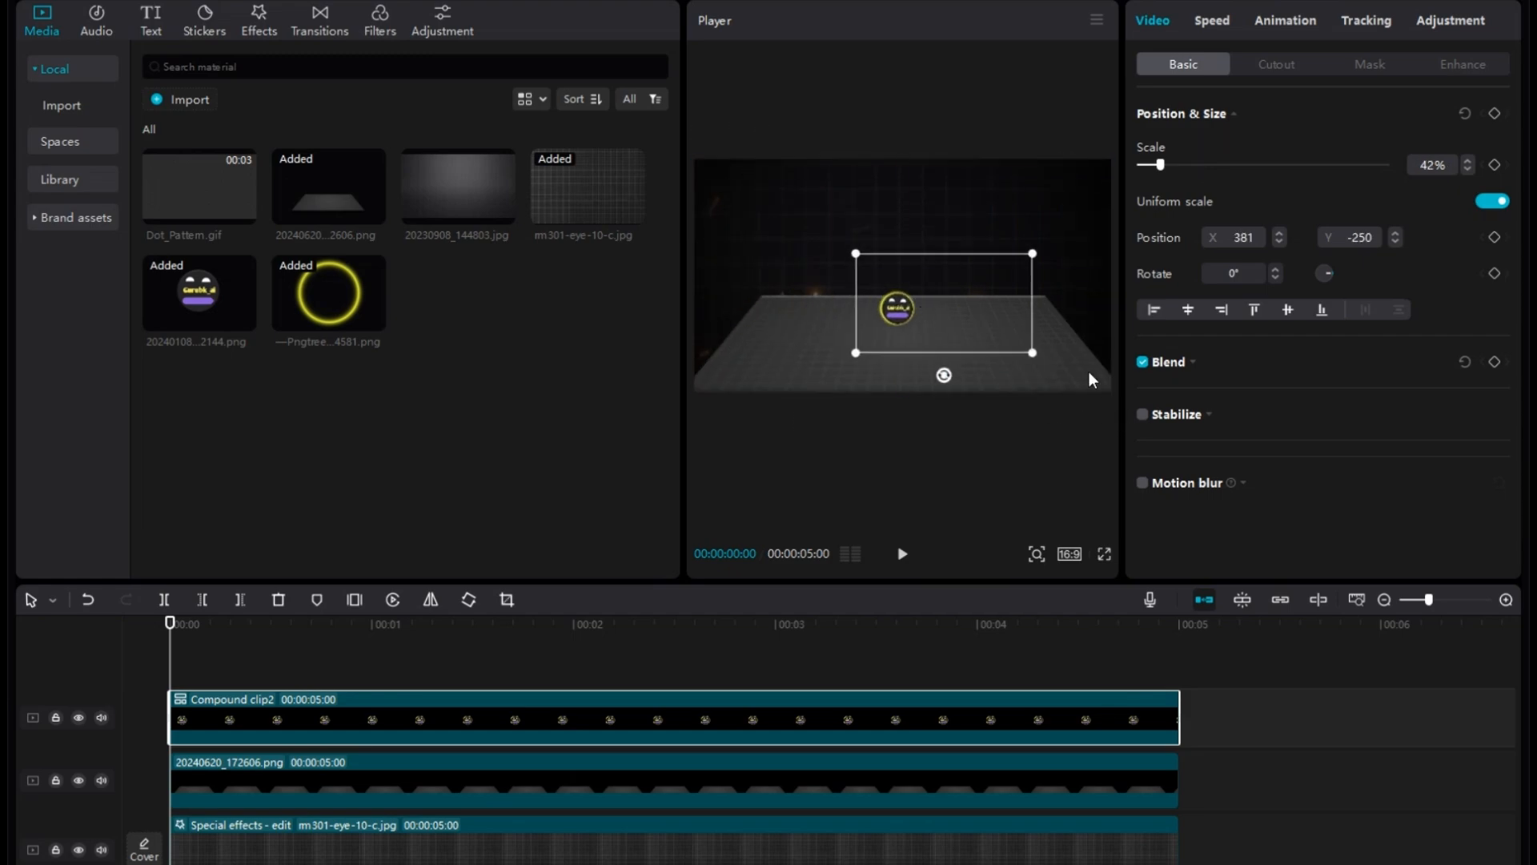
pyautogui.moveTo(1032, 353); pyautogui.dragTo(1115, 398)
pyautogui.moveTo(854, 278); pyautogui.dragTo(906, 257)
pyautogui.moveTo(824, 185); pyautogui.dragTo(854, 205)
pyautogui.moveTo(980, 284); pyautogui.dragTo(954, 288)
pyautogui.rightClick(410, 717)
pyautogui.click(434, 737)
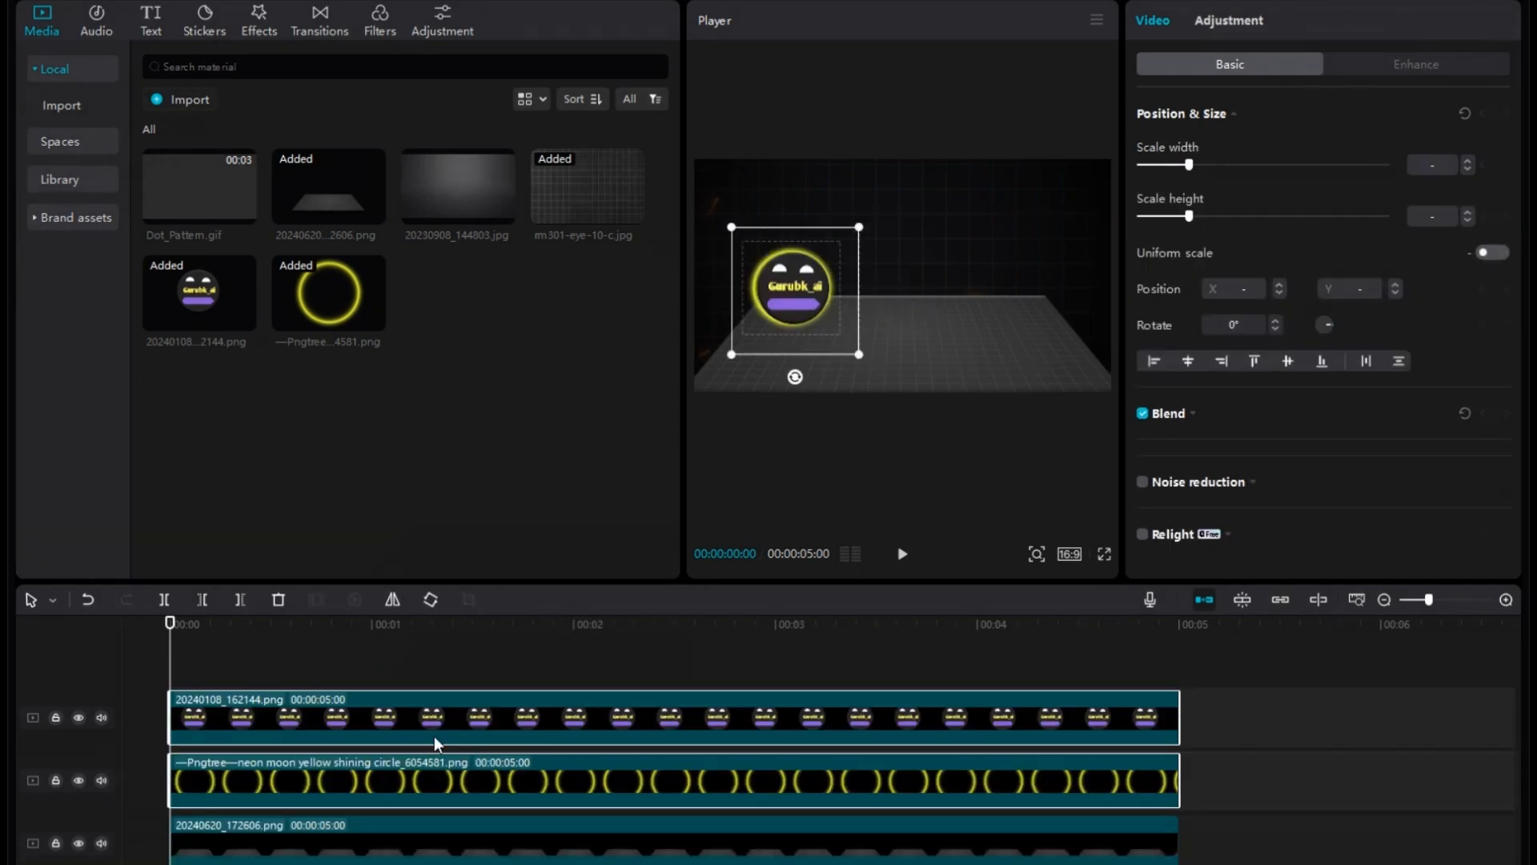
# Apply a Horizontal mask to the neon circle clip and rotate it to 270°.
pyautogui.click(378, 763)
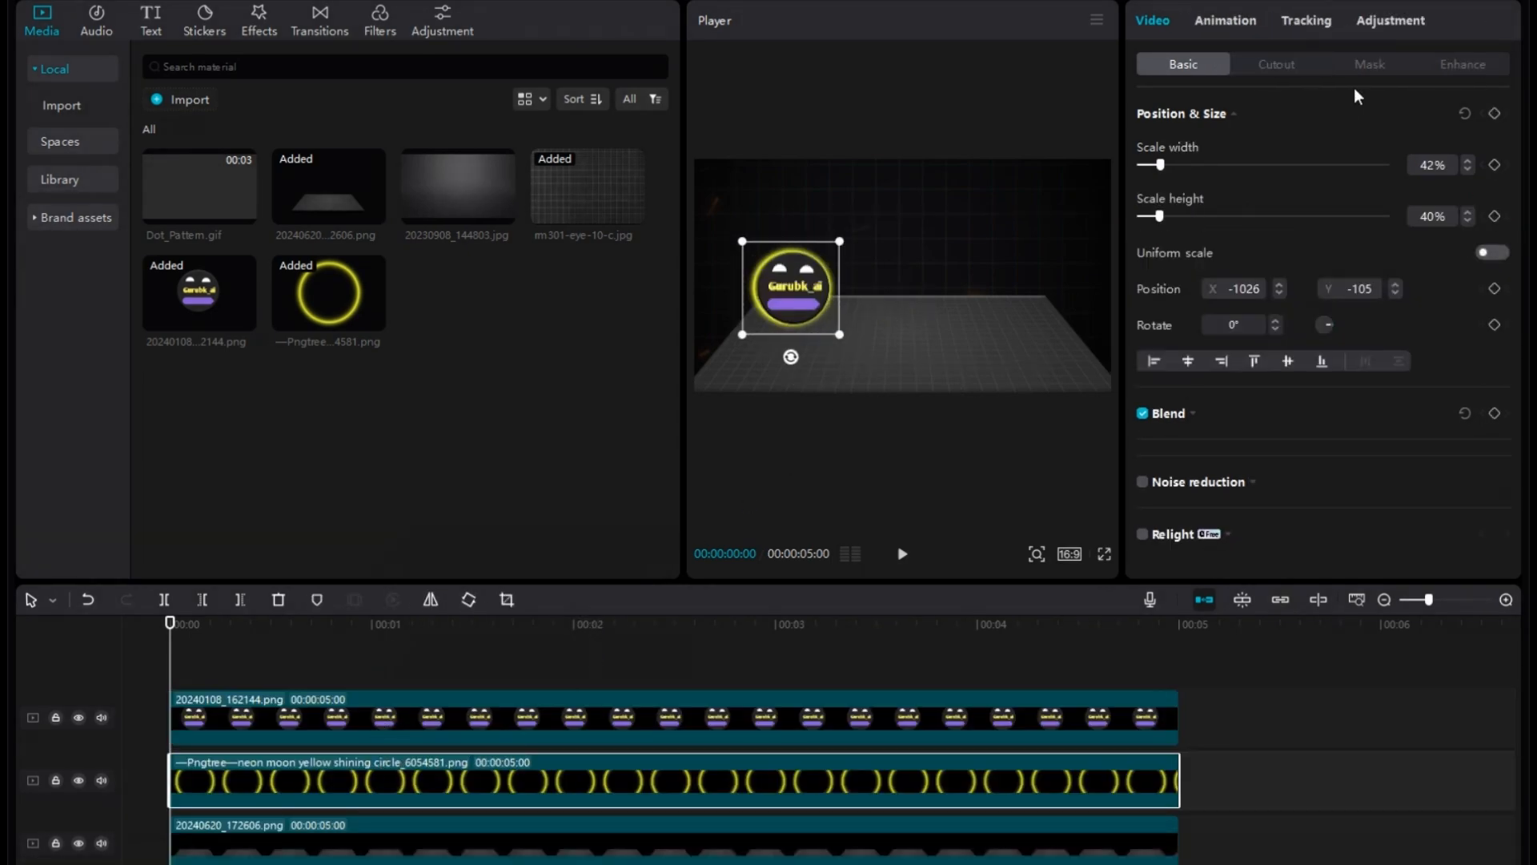
pyautogui.click(1368, 65)
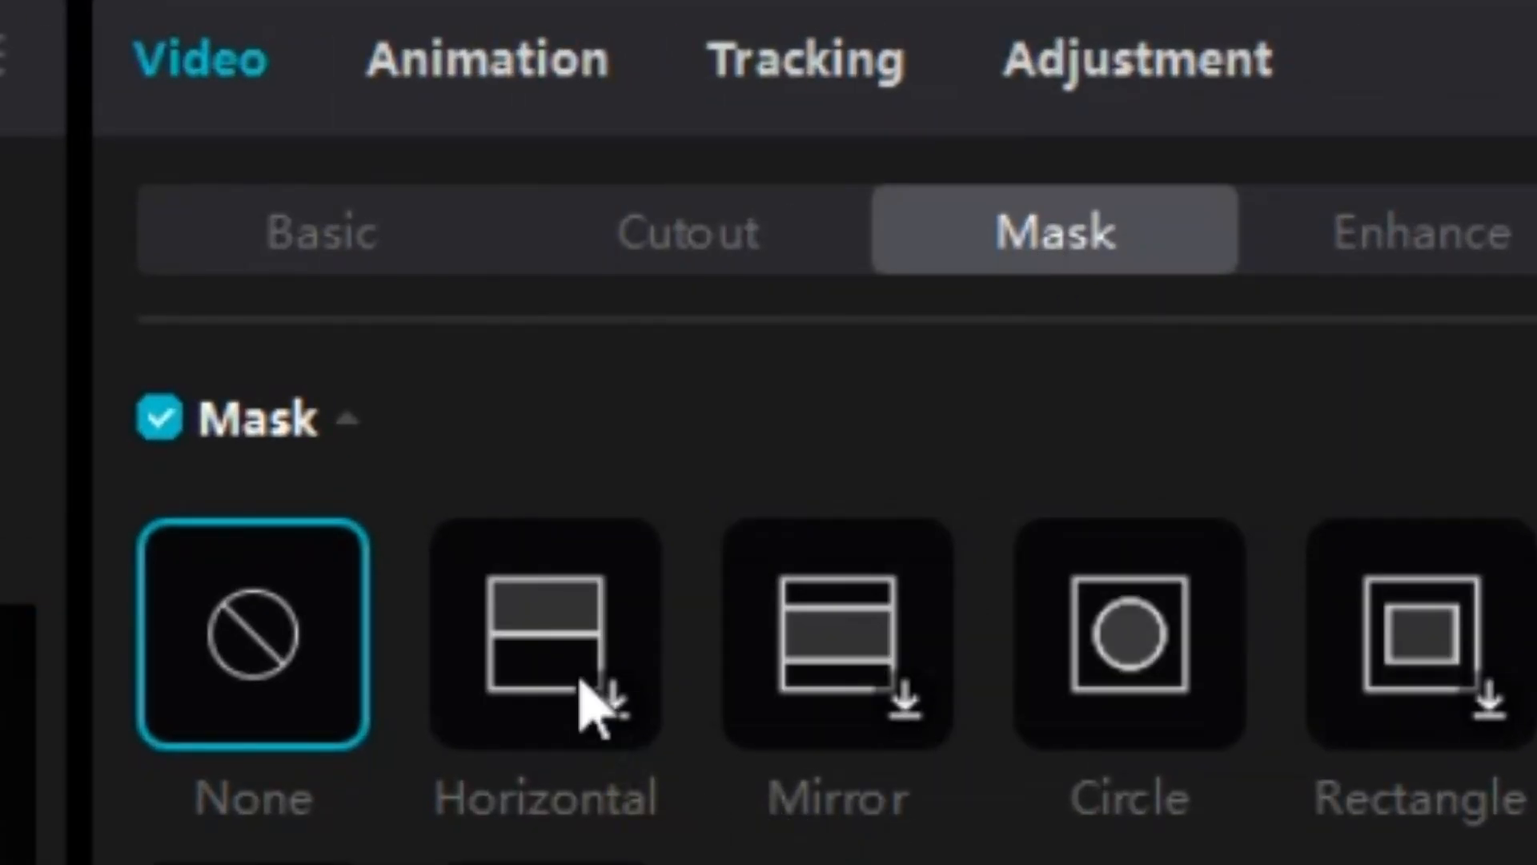
pyautogui.click(553, 656)
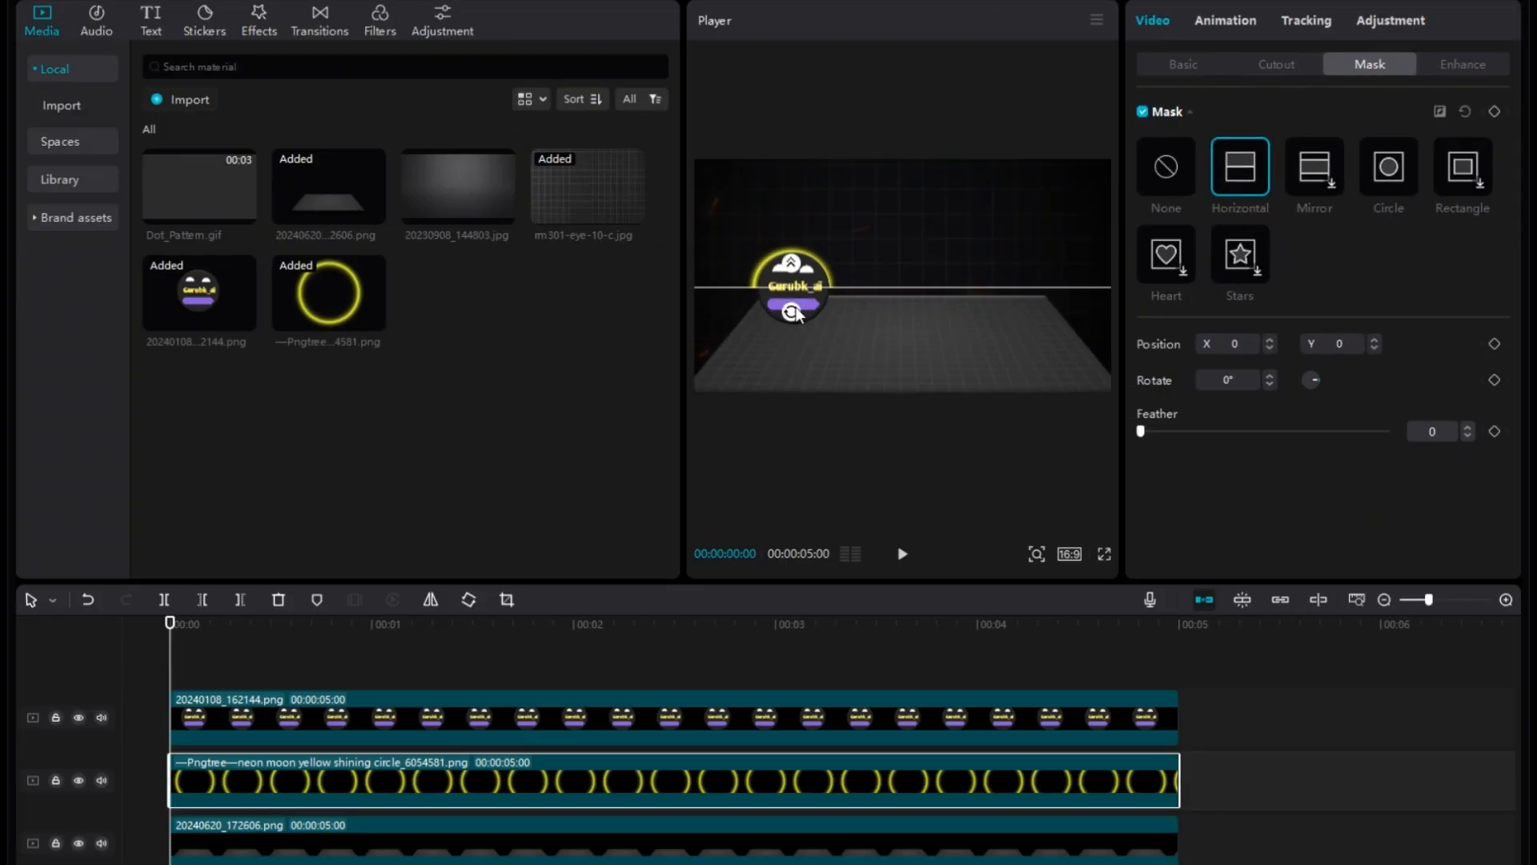
pyautogui.moveTo(795, 312); pyautogui.dragTo(867, 274)
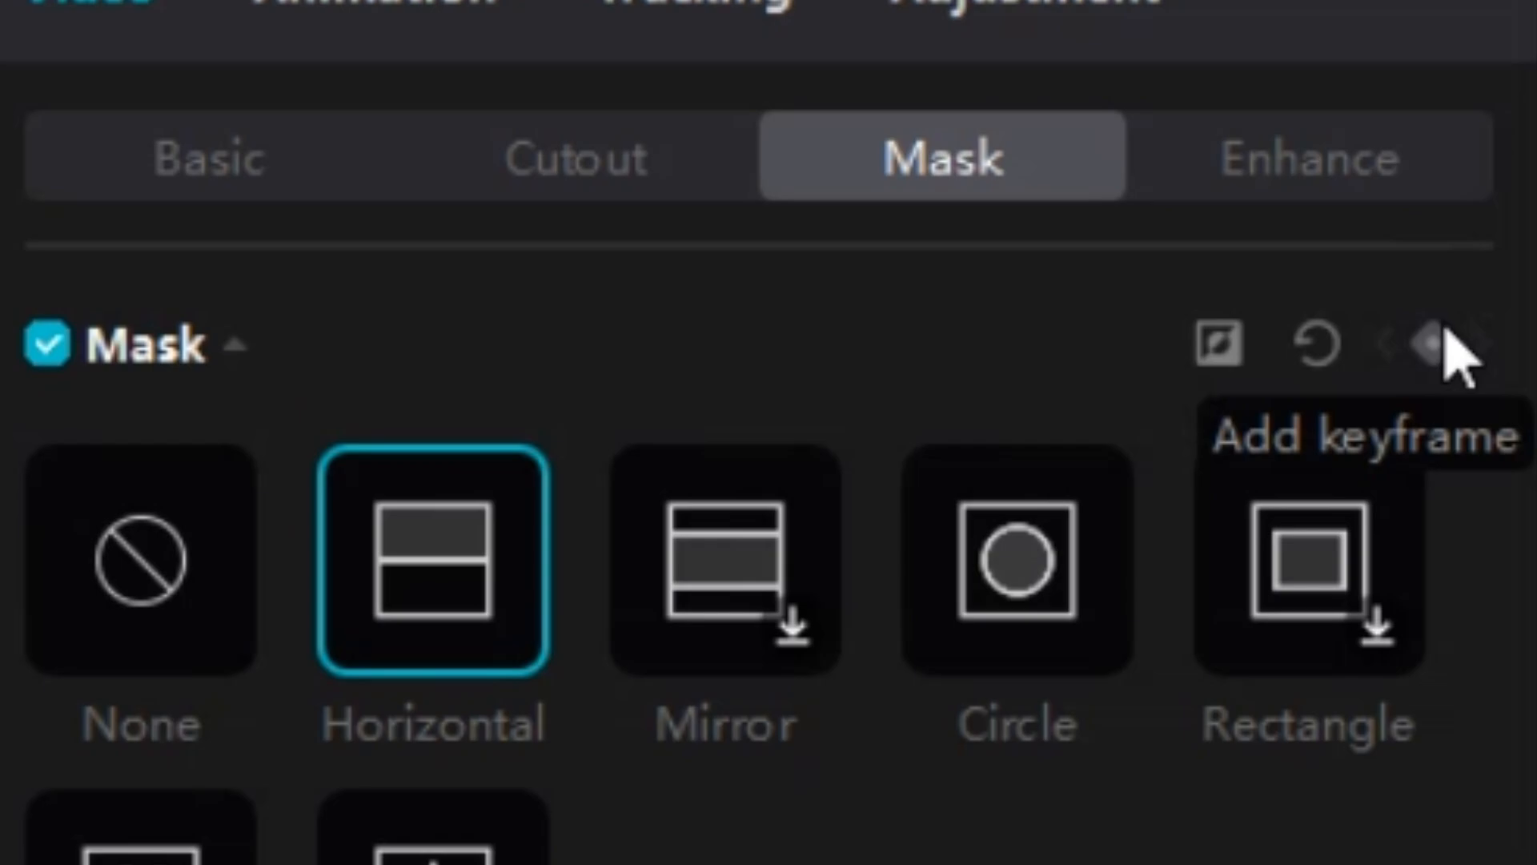
# Keyframe the circle's mask at the clip start and at 00:00:00:07, with the second keyframe's position at X 1500, Y -235.
pyautogui.click(1444, 329)
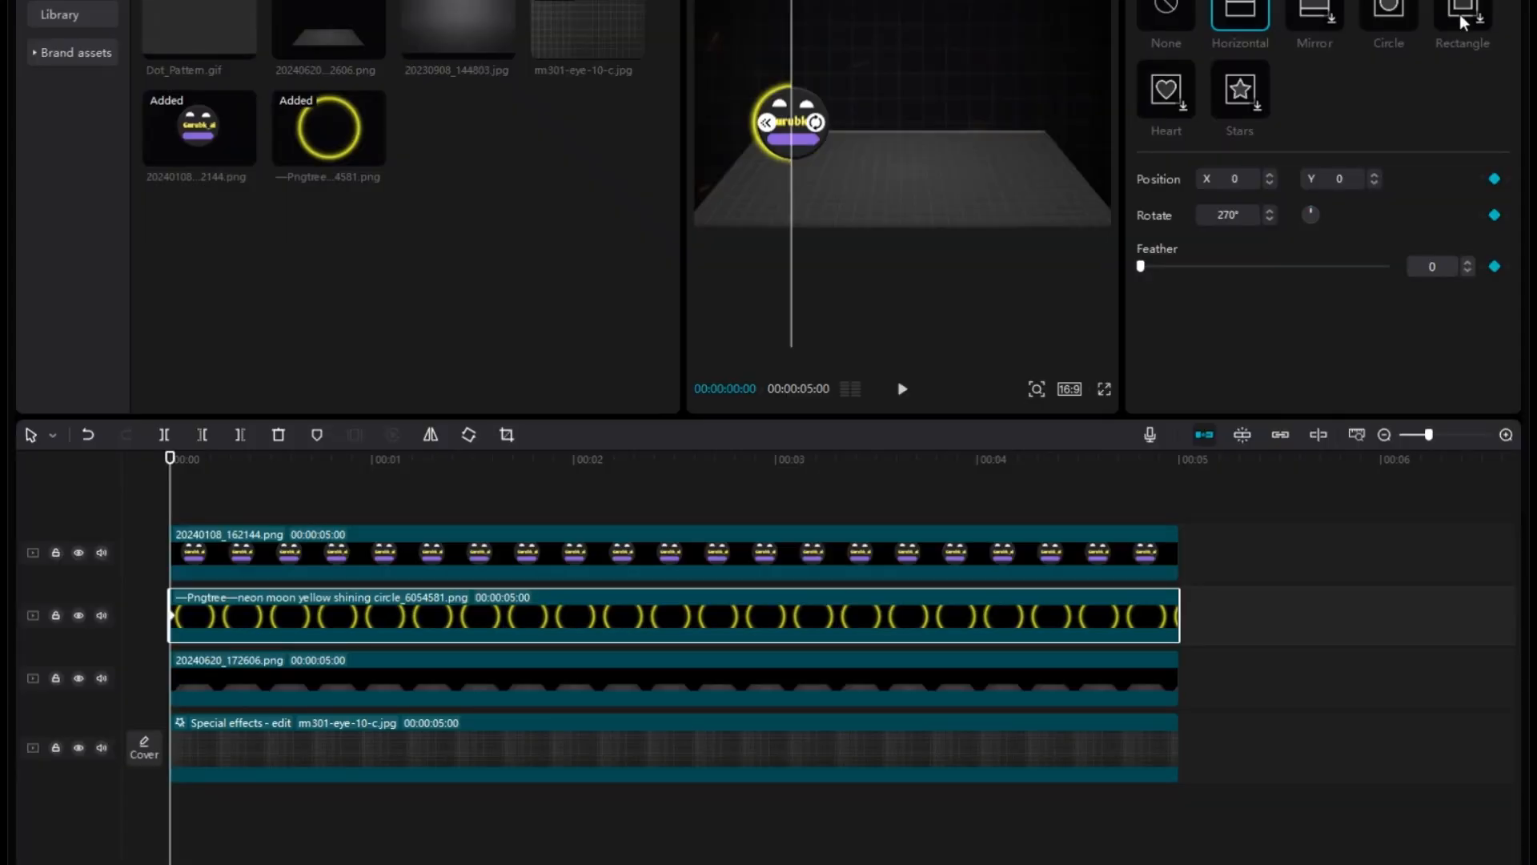
pyautogui.press('Right')
pyautogui.press('Right')
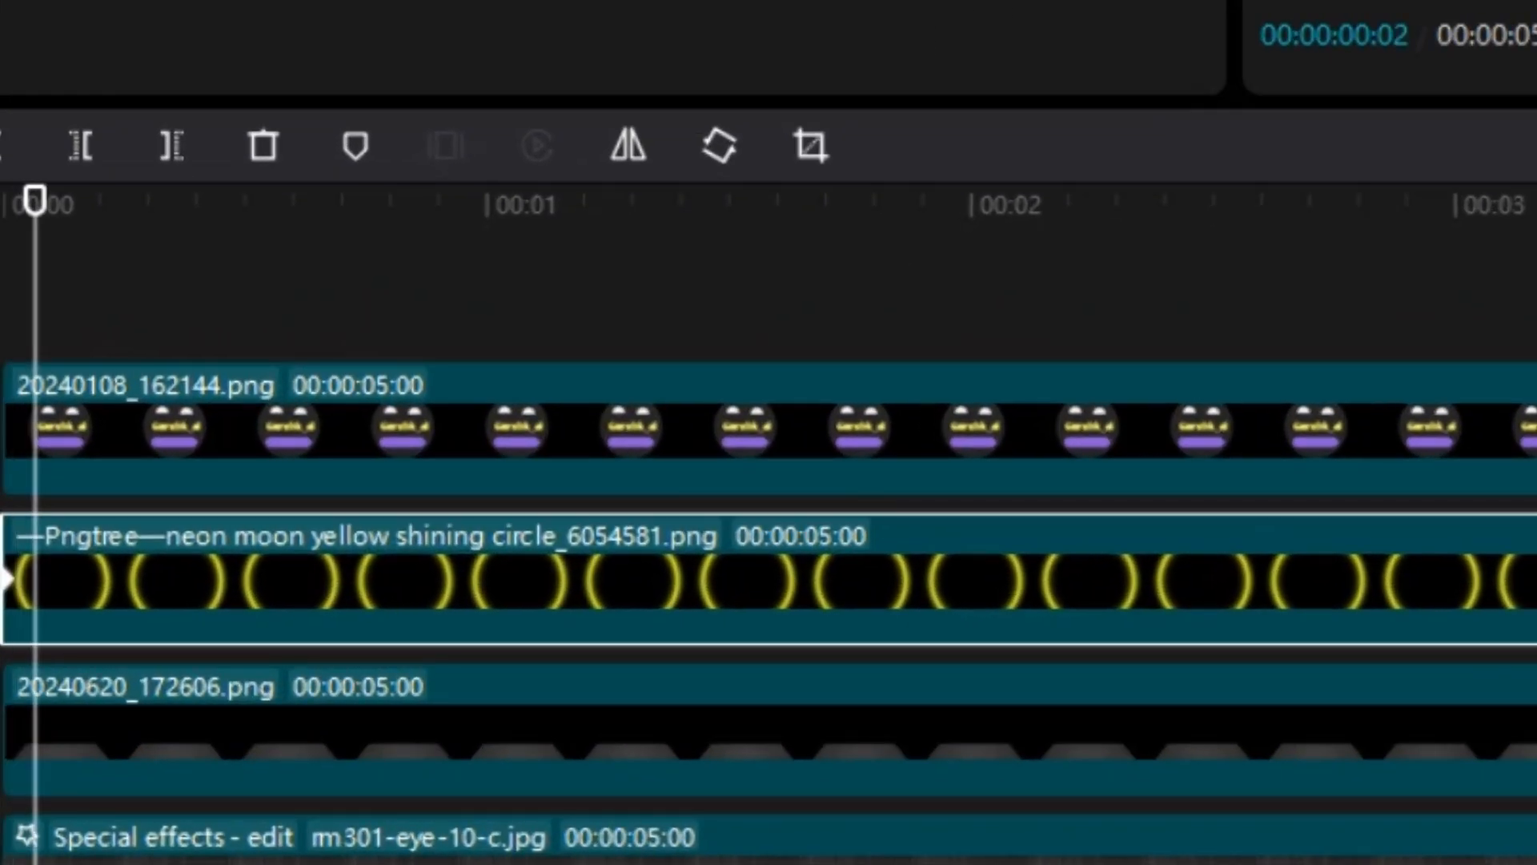
pyautogui.press('Right')
pyautogui.press('Right')
pyautogui.press('Right')
pyautogui.press('Right')
pyautogui.press('Right')
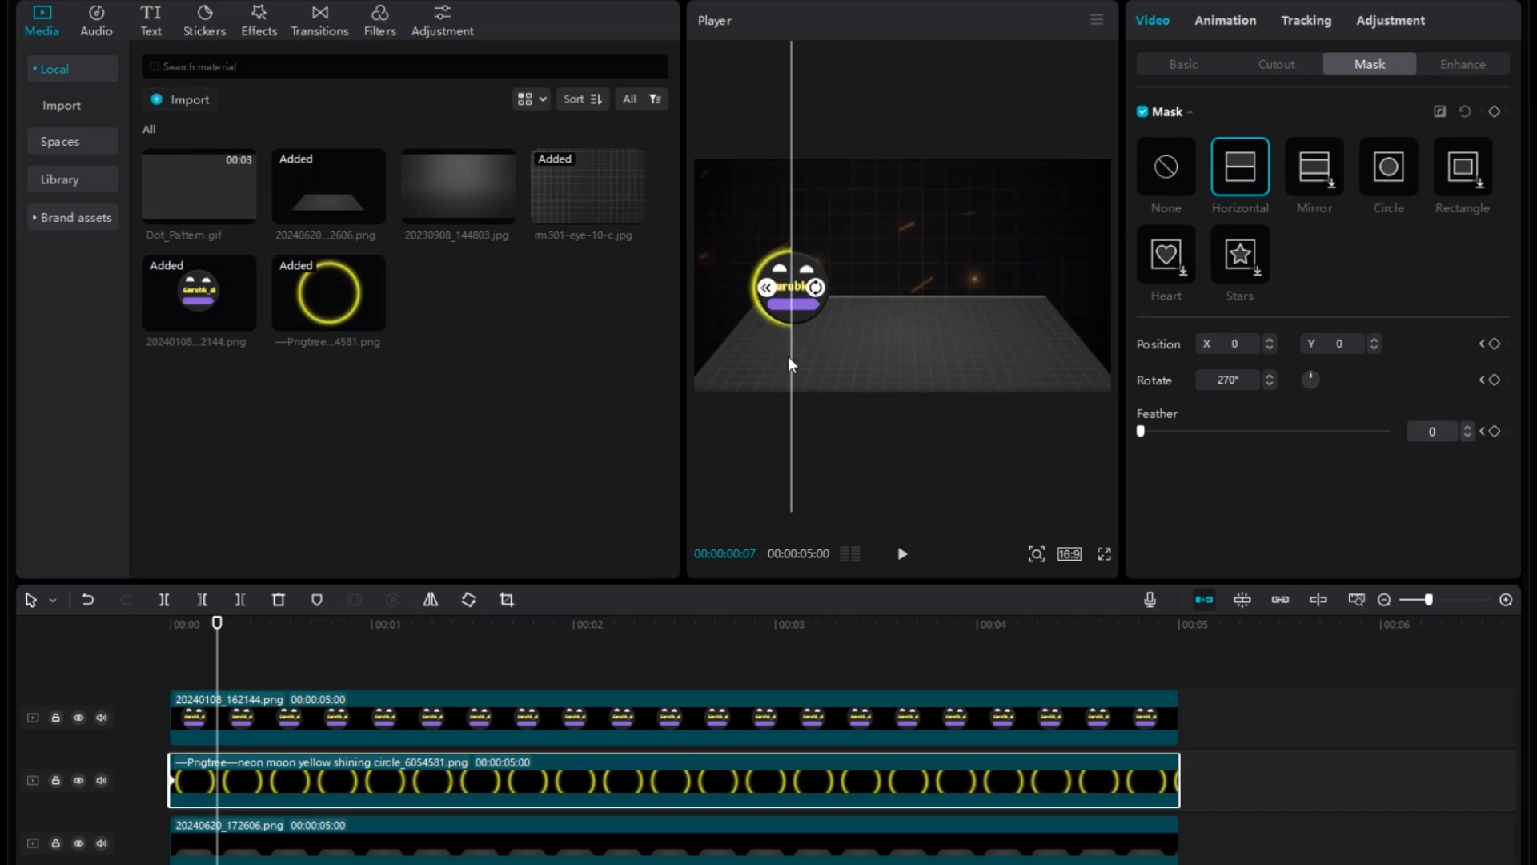
pyautogui.moveTo(788, 358); pyautogui.dragTo(843, 363)
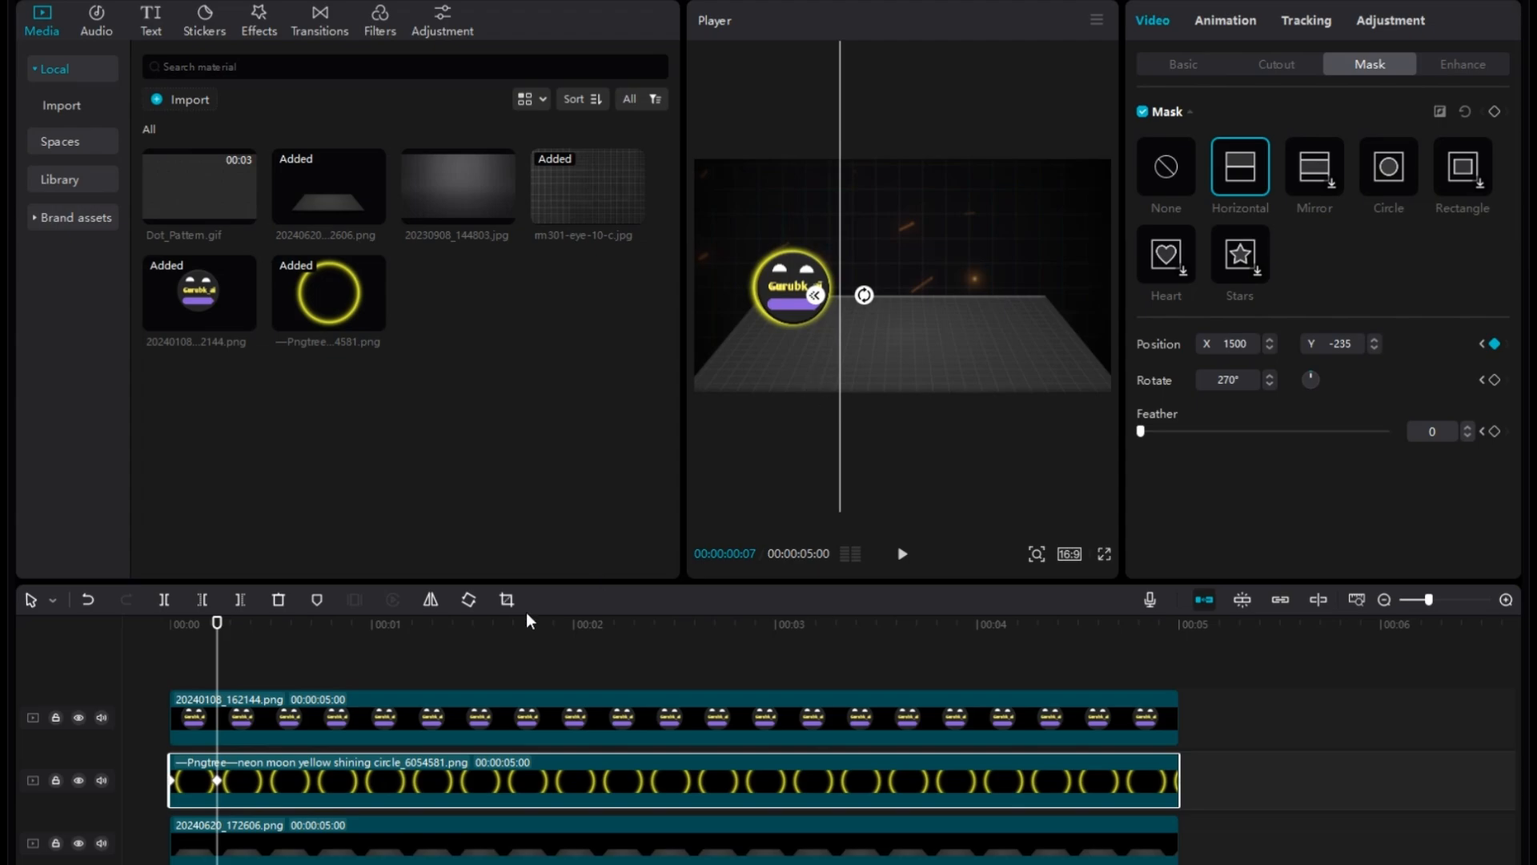
pyautogui.moveTo(224, 674); pyautogui.dragTo(164, 641)
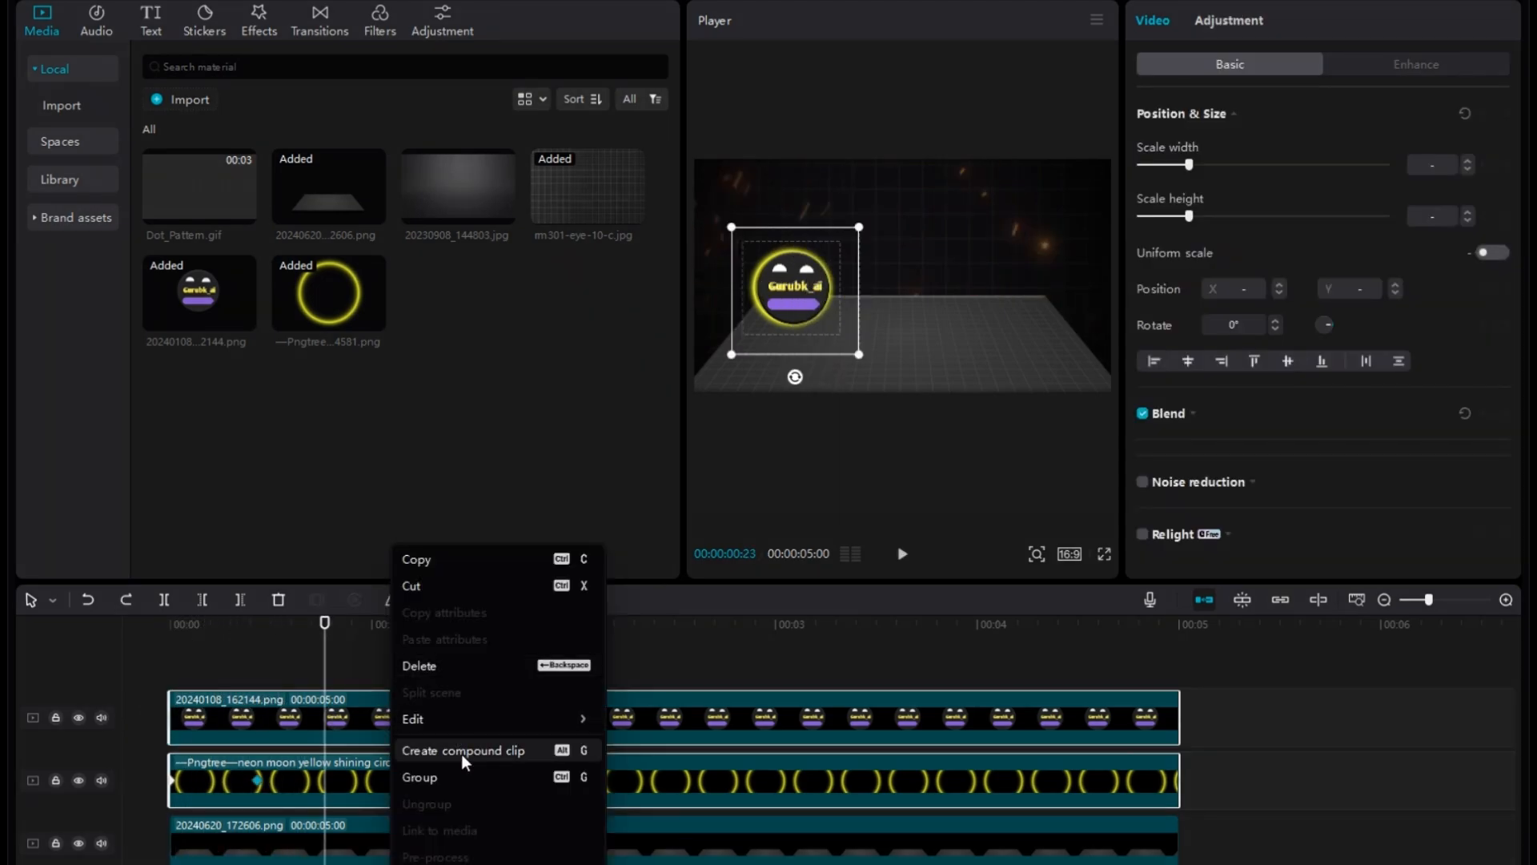
# Combine the logo and masked circle clips into a compound clip and play it back from the start.
pyautogui.click(461, 753)
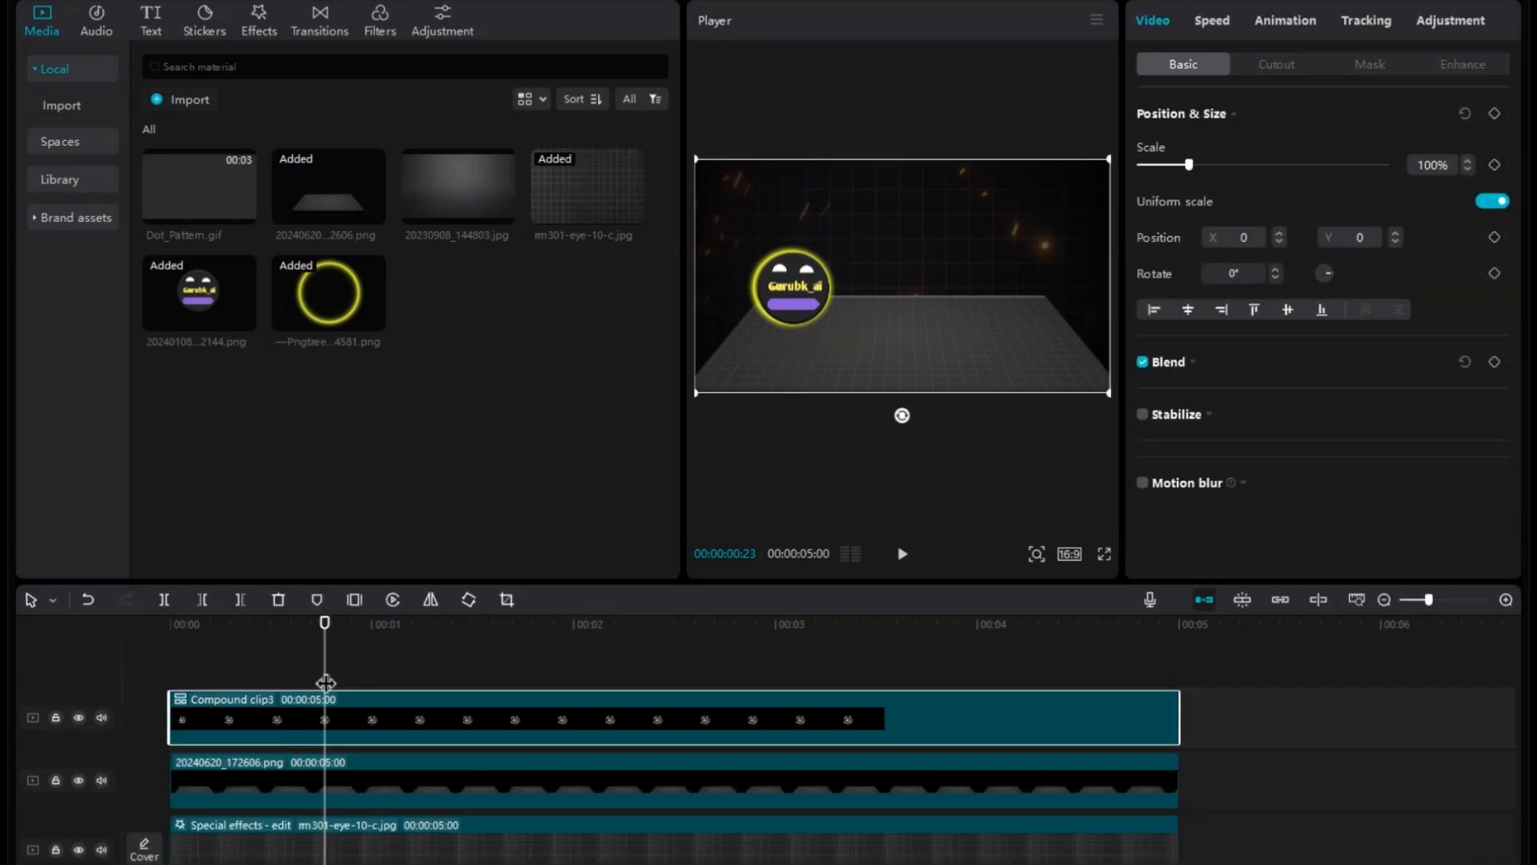
pyautogui.moveTo(324, 701); pyautogui.dragTo(174, 701)
pyautogui.press('space')
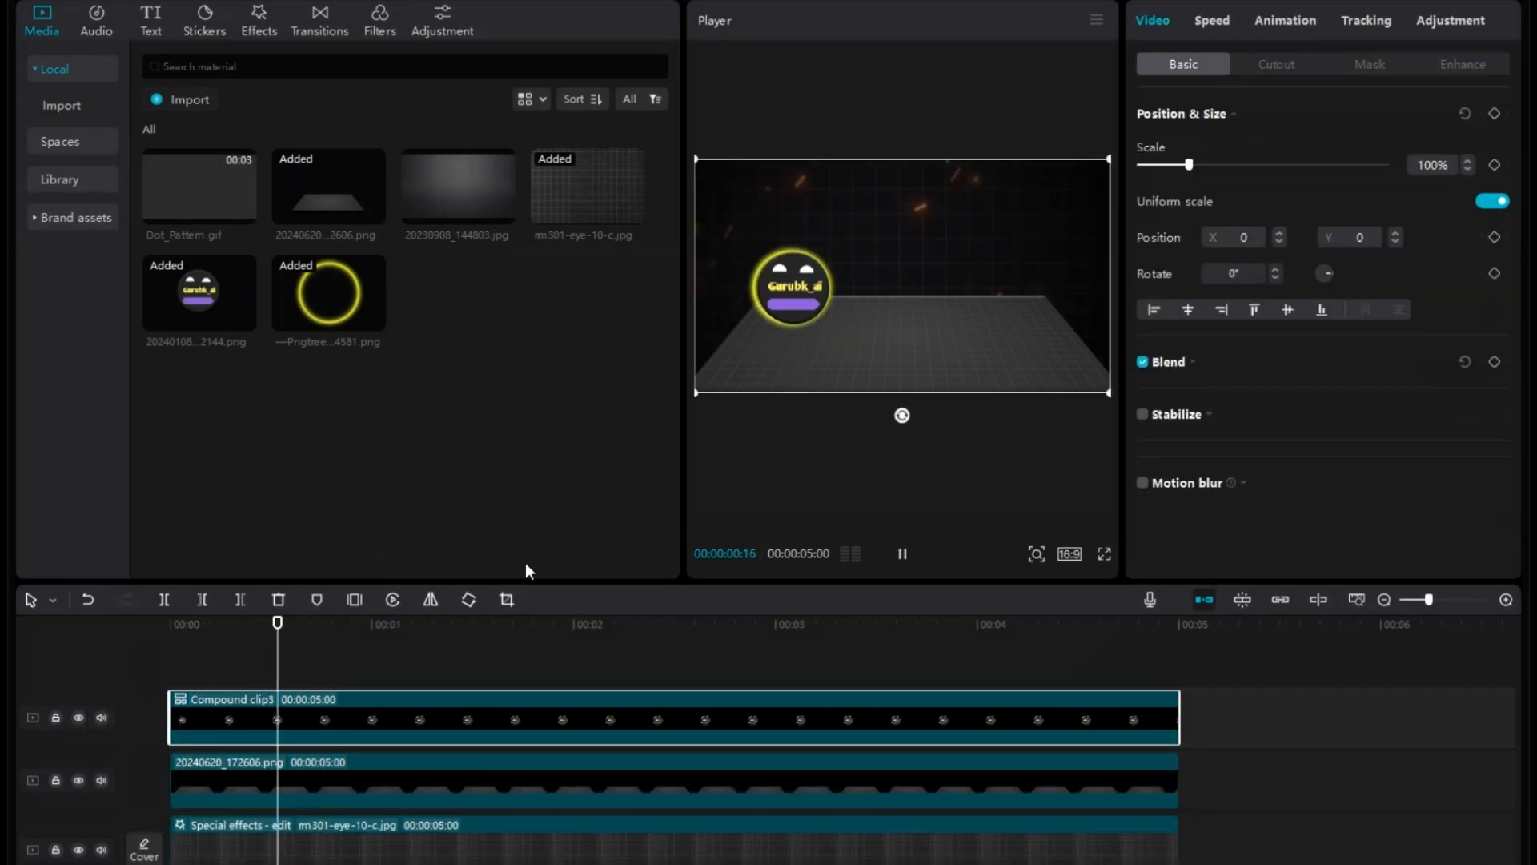
pyautogui.press('space')
# Scale the compound clip to 74%, place it at X 776, Y -132, and set the playhead to 00:00:00:19.
pyautogui.moveTo(802, 303)
pyautogui.mouseDown()
pyautogui.moveTo(910, 306)
pyautogui.moveTo(818, 287)
pyautogui.mouseUp()
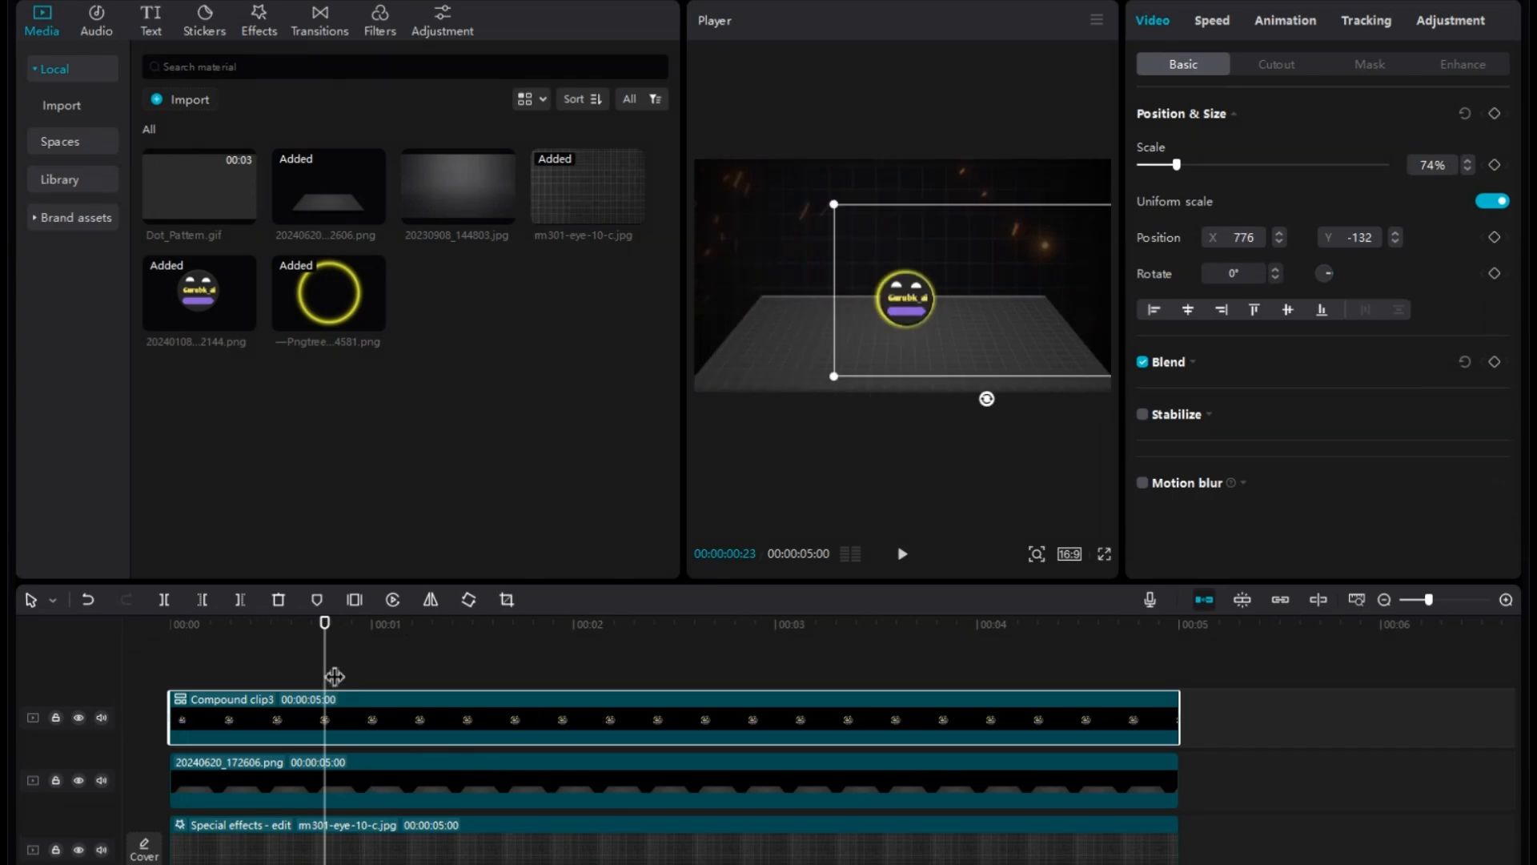
pyautogui.moveTo(335, 677); pyautogui.dragTo(8, 651)
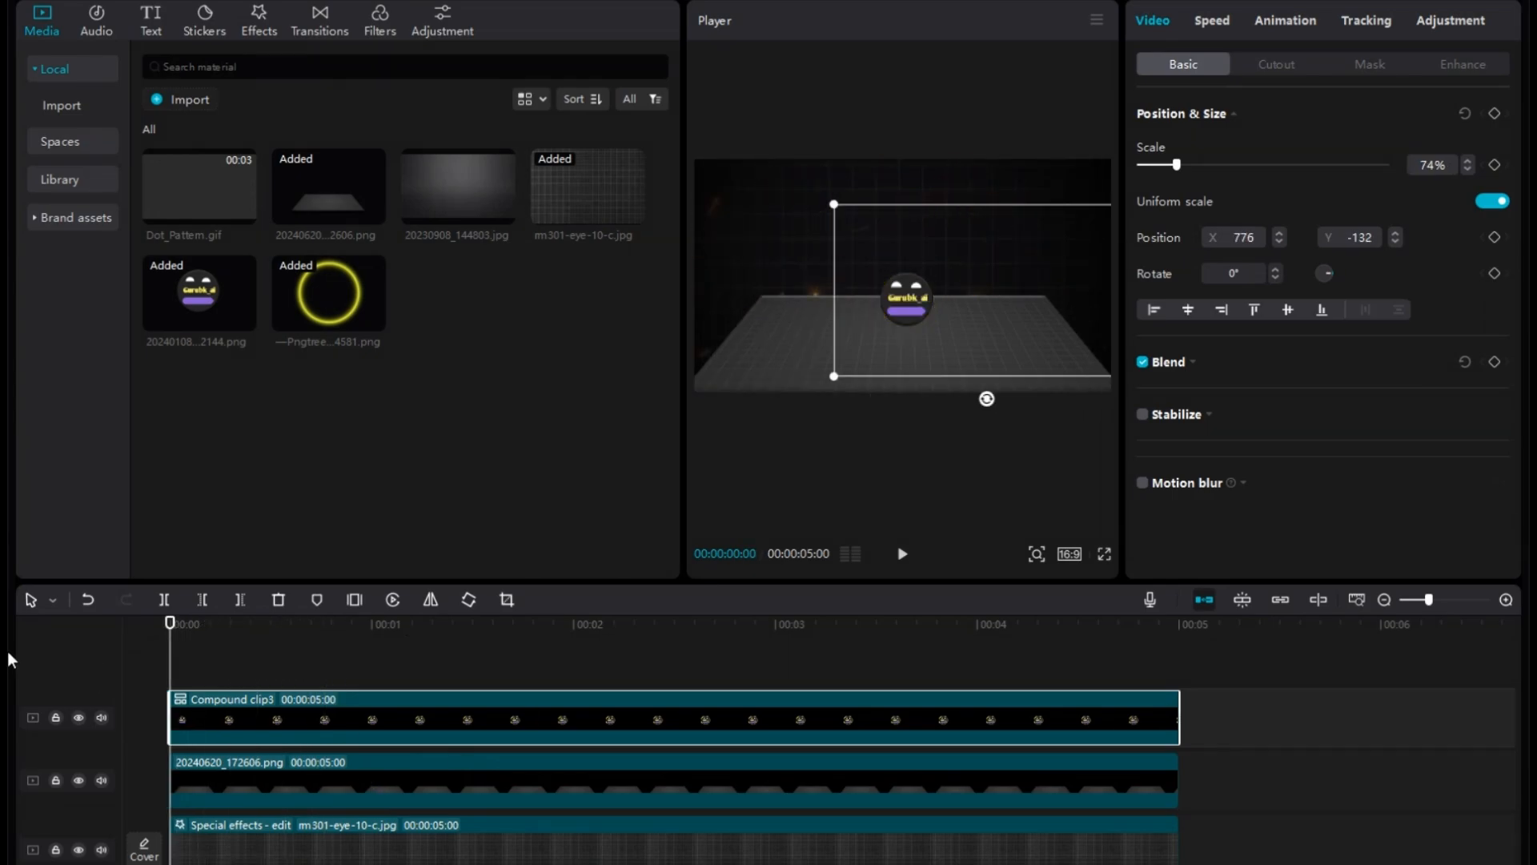
pyautogui.moveTo(199, 640); pyautogui.dragTo(297, 655)
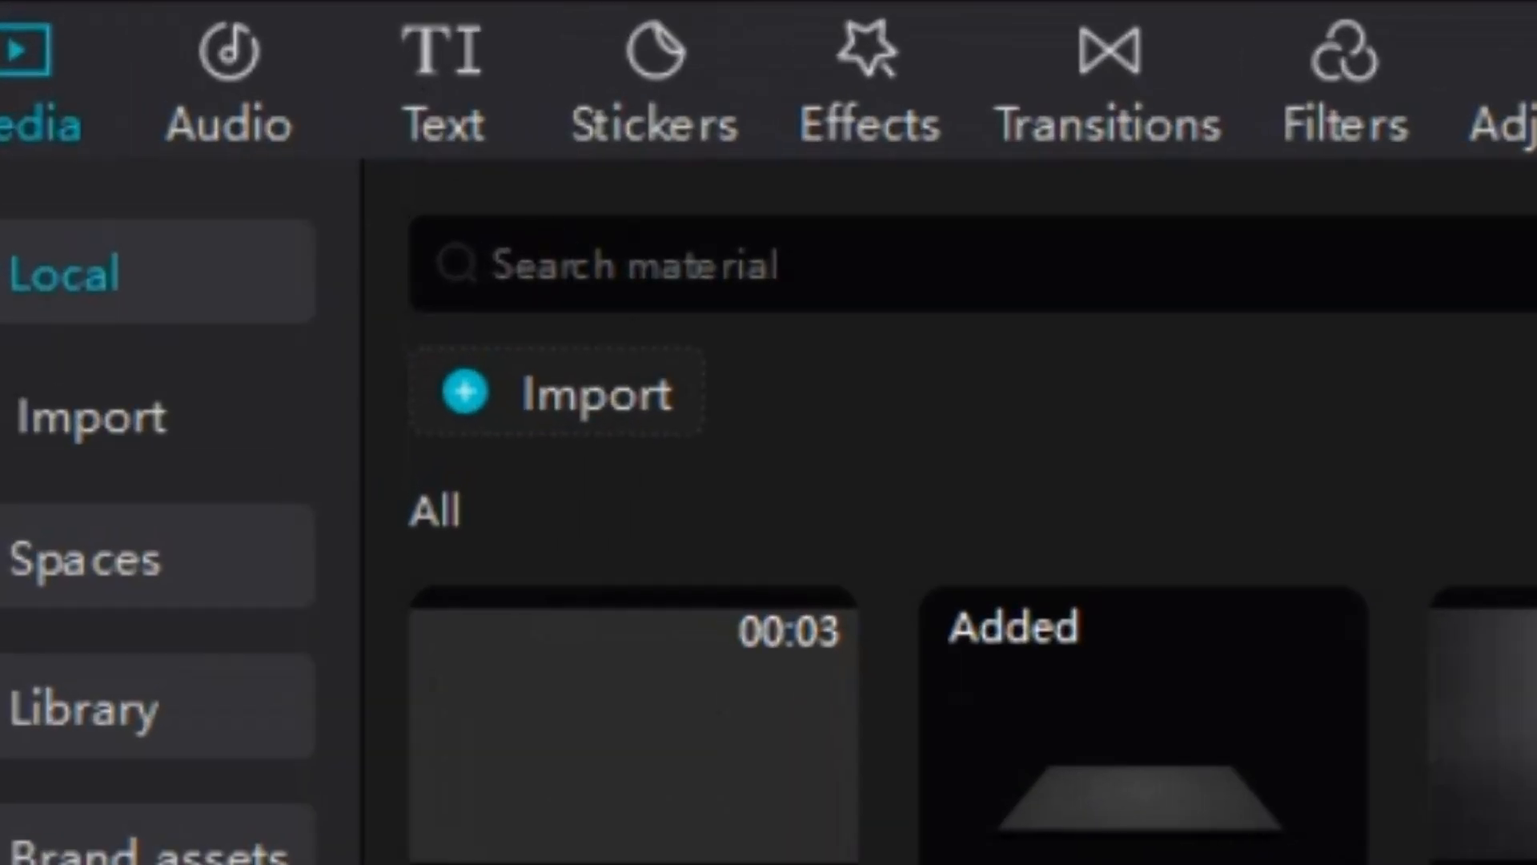
# Add a default text clip above the compound clip starting at the playhead and color its text yellow.
pyautogui.click(149, 23)
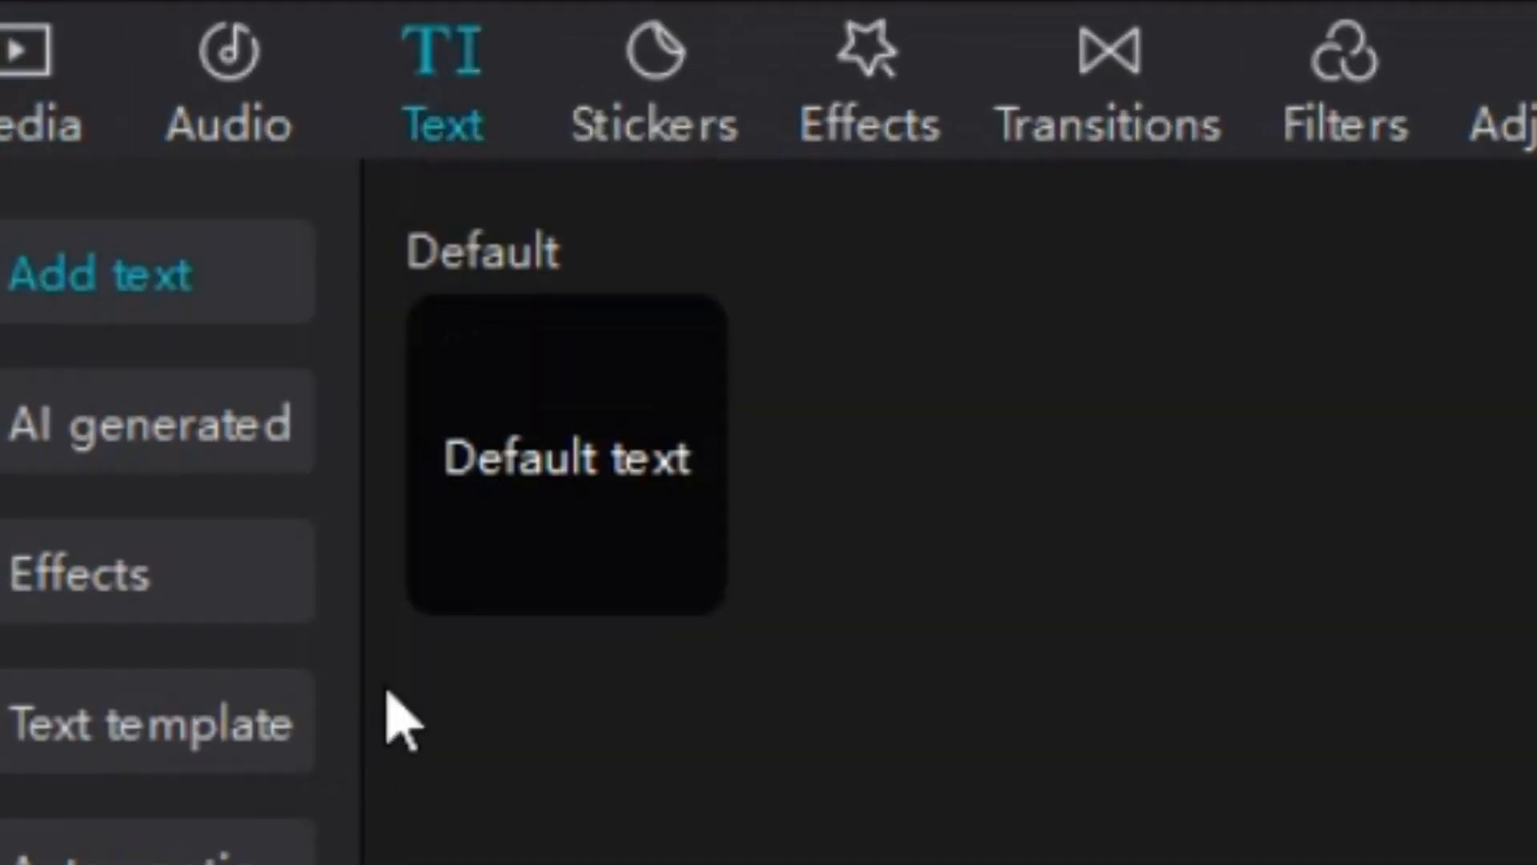
pyautogui.moveTo(173, 122); pyautogui.dragTo(303, 678)
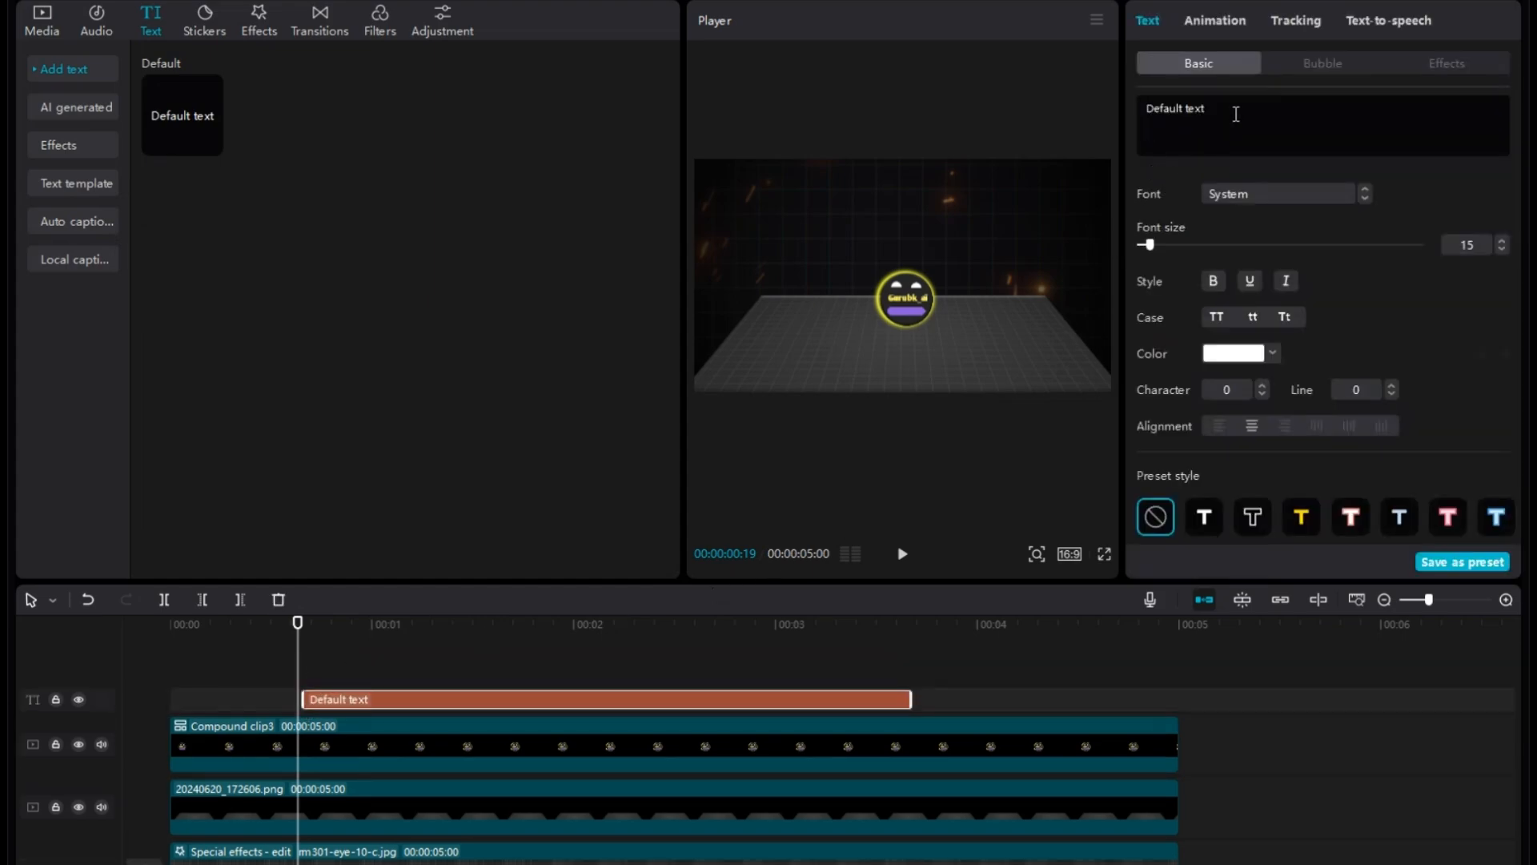
pyautogui.click(1271, 354)
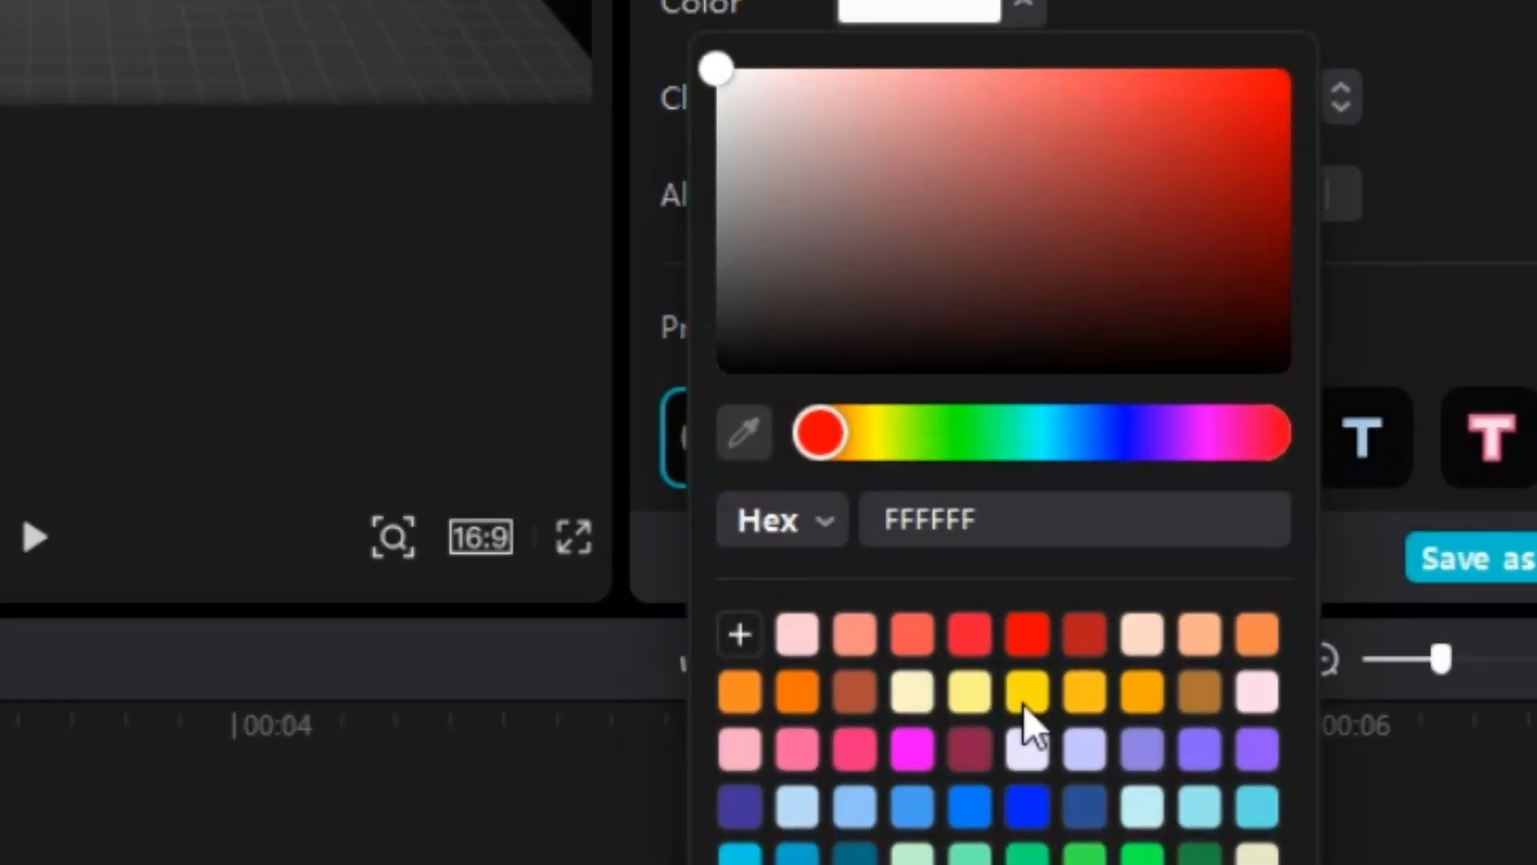
pyautogui.click(1027, 693)
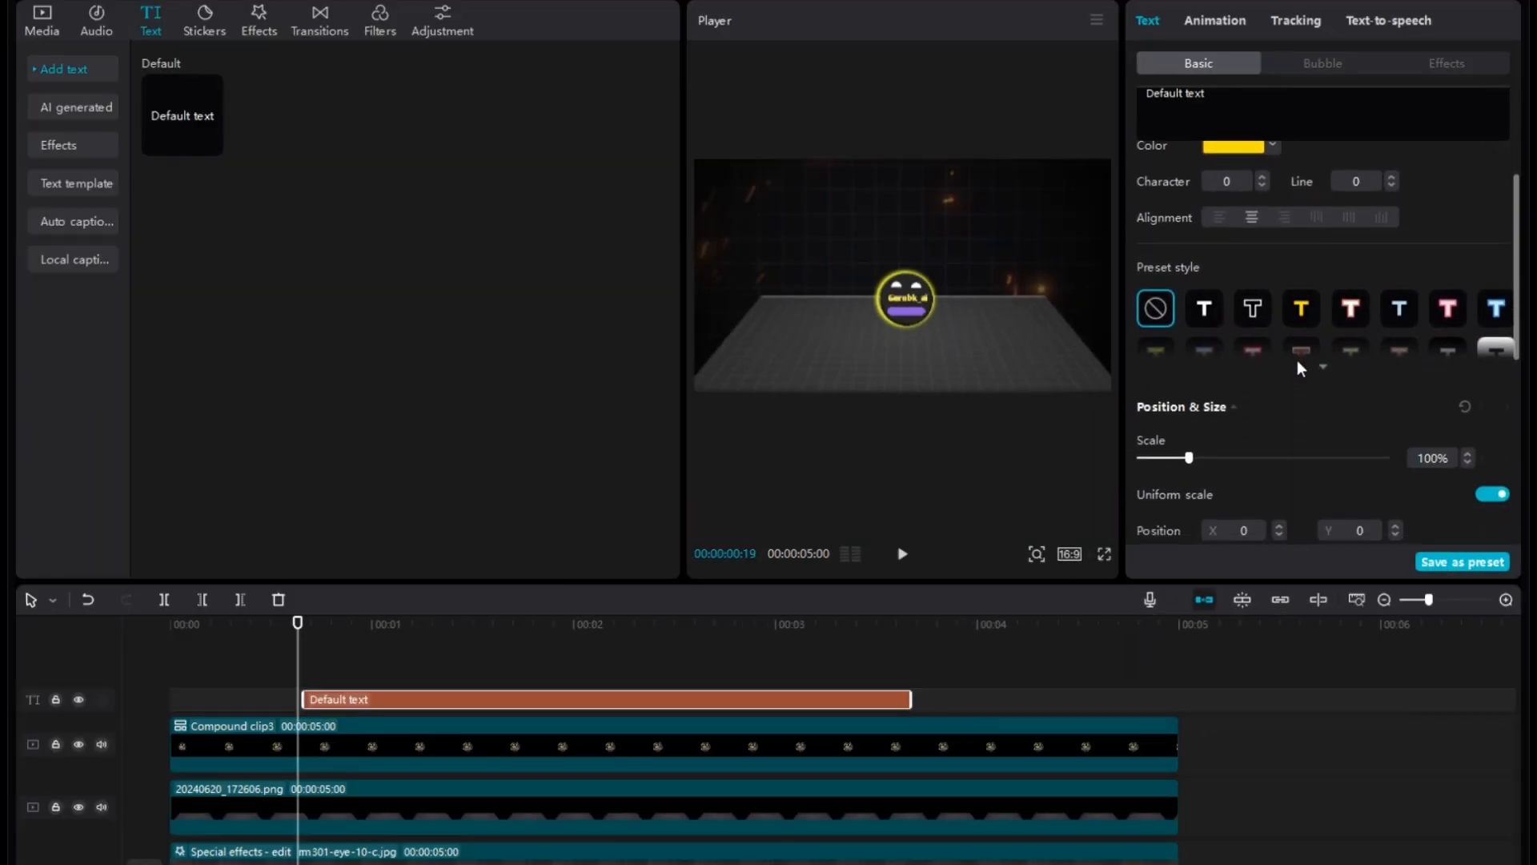
# Enable Glow on the text clip with the yellow color FFDE00.
pyautogui.scroll(-5, 1297, 359)
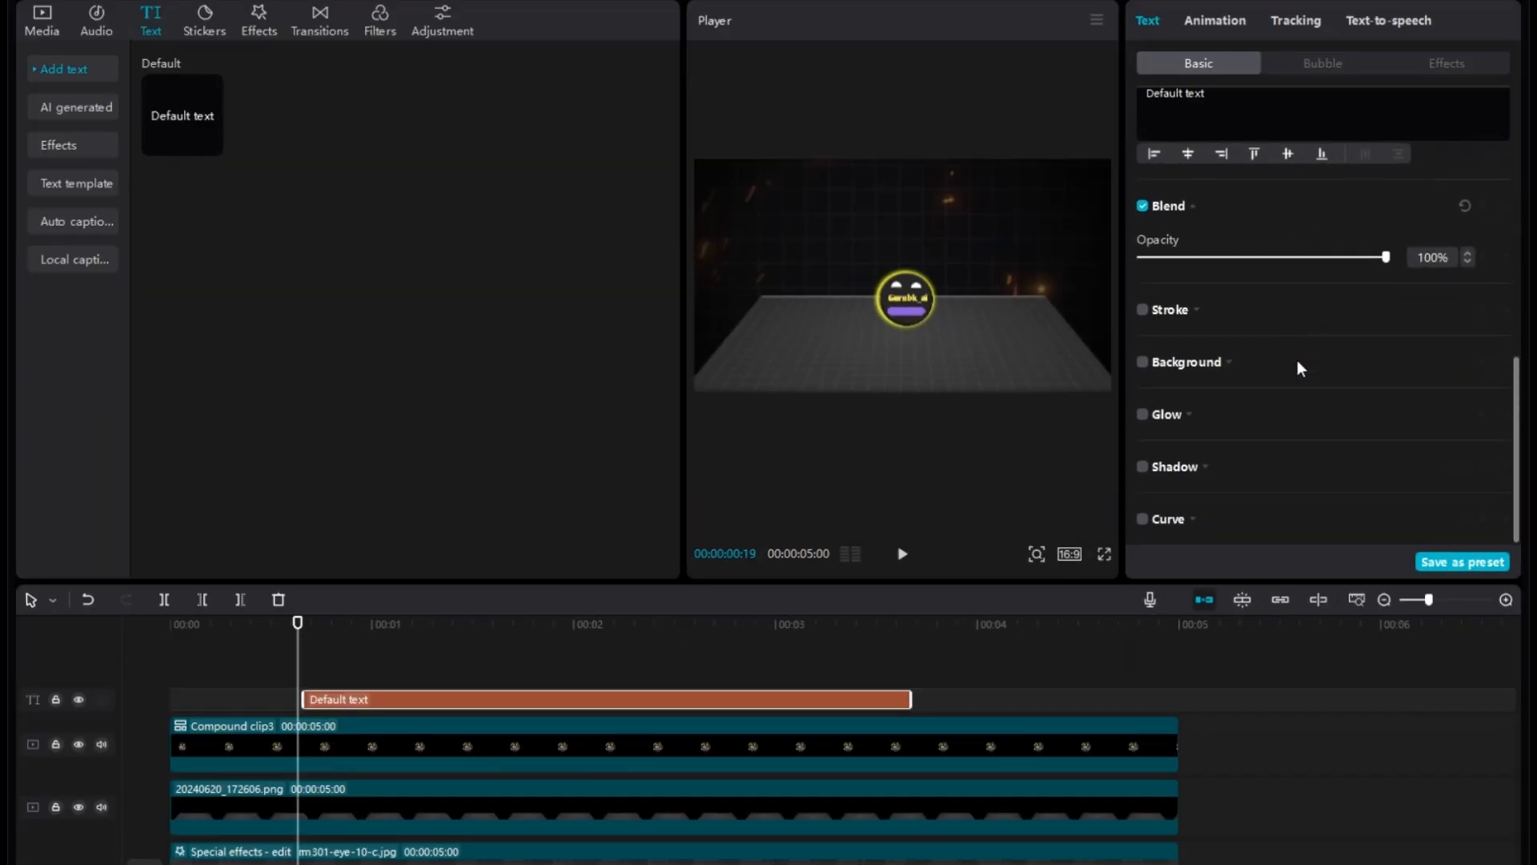
pyautogui.click(1142, 415)
pyautogui.scroll(-3, 1253, 496)
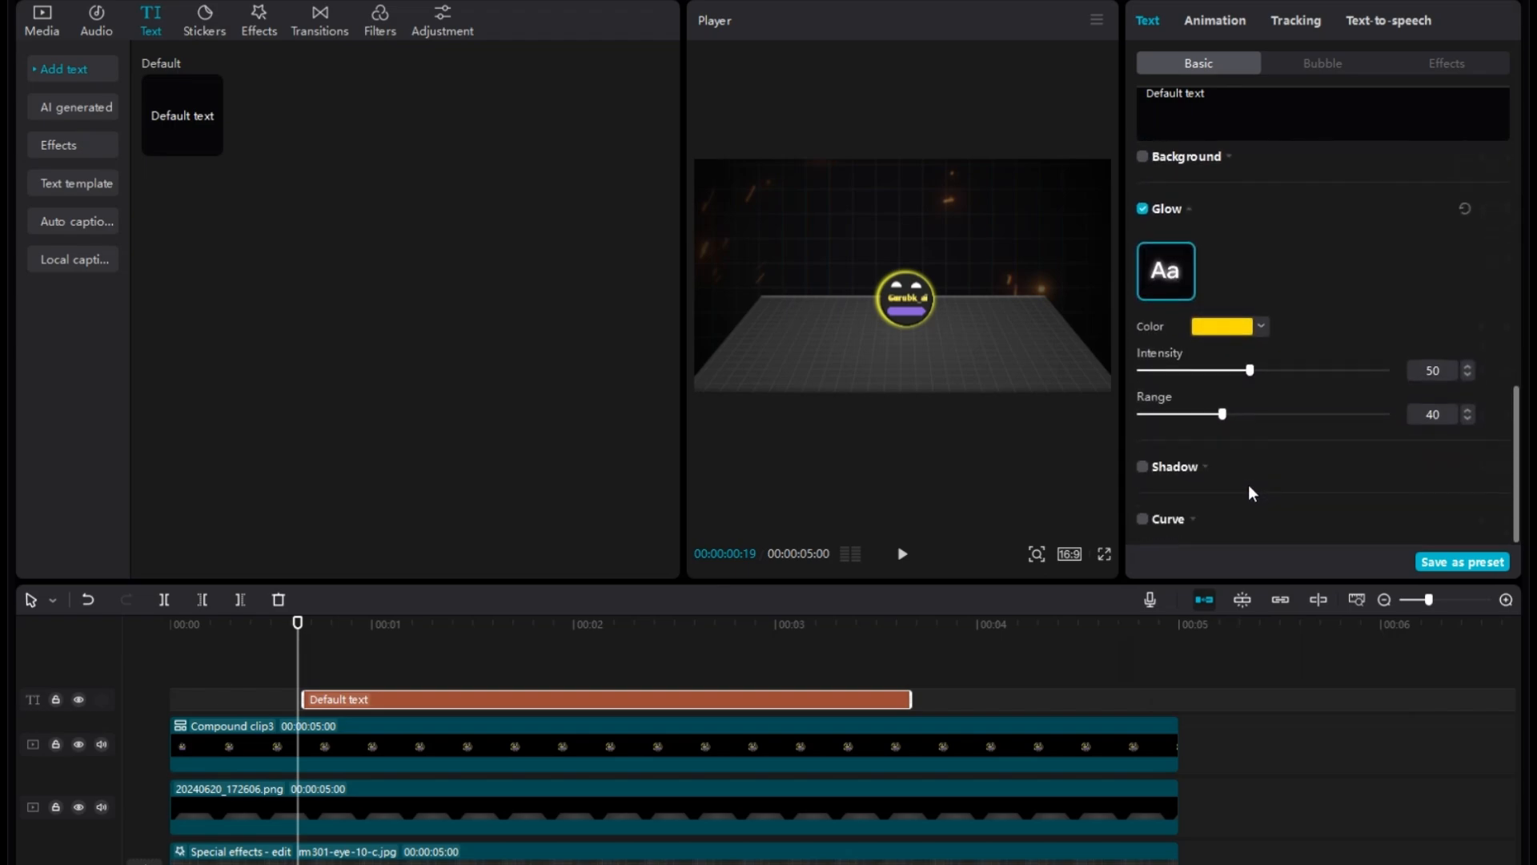
pyautogui.click(1264, 326)
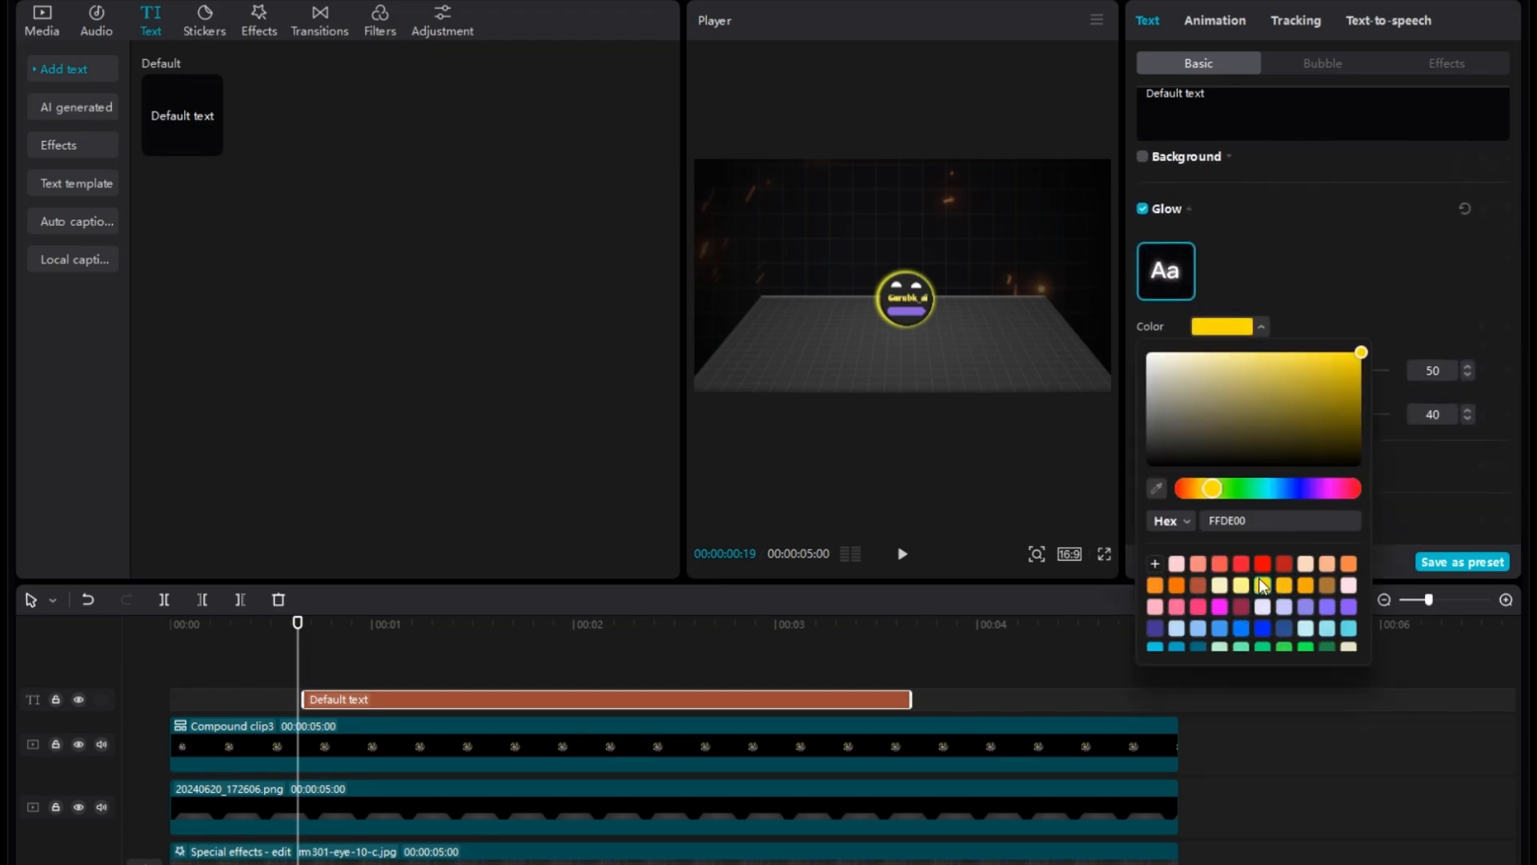
pyautogui.click(1386, 291)
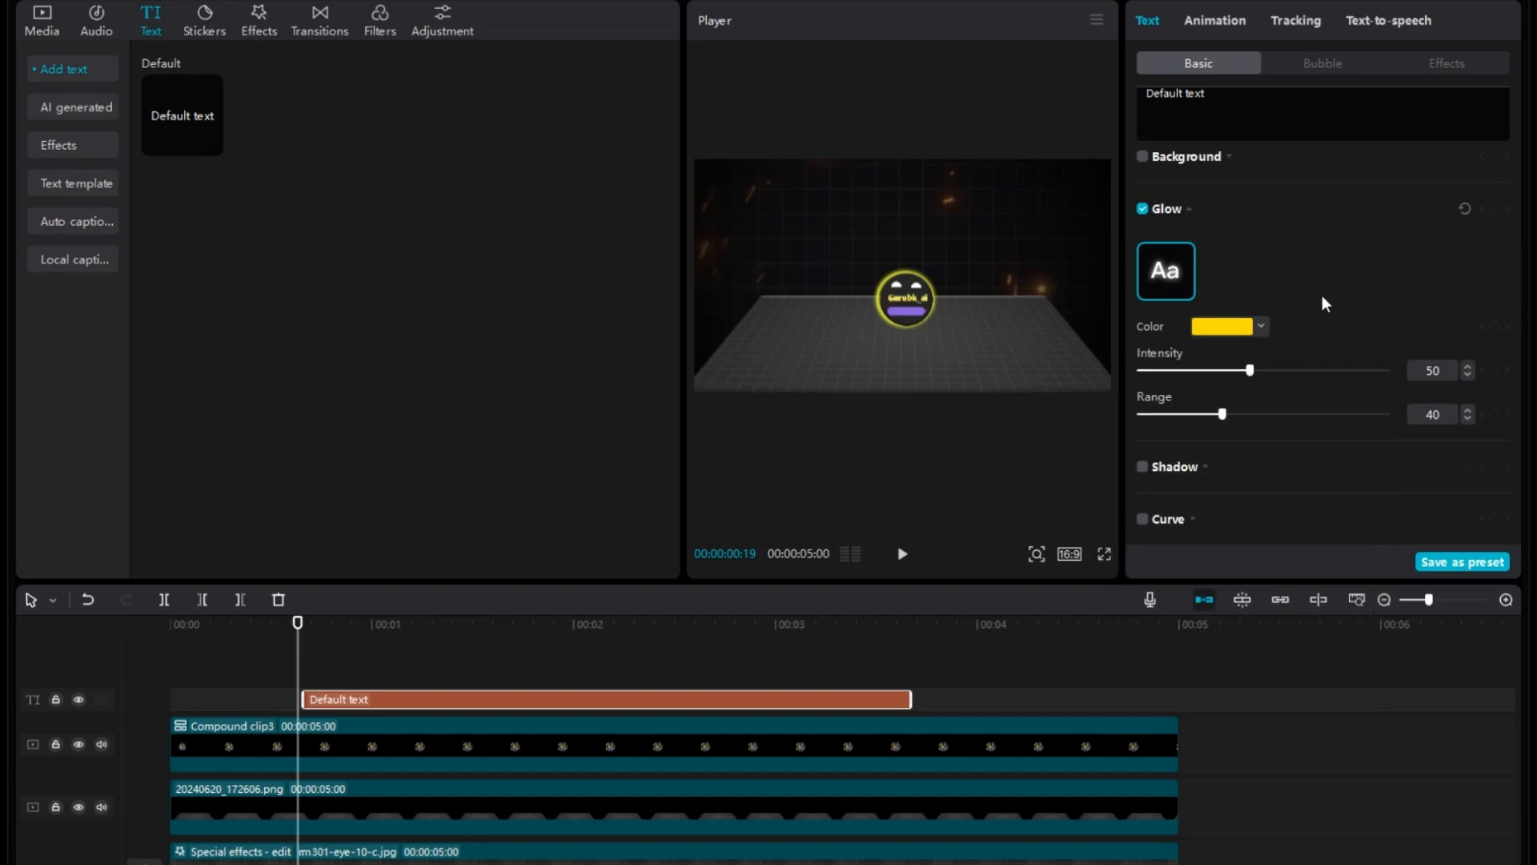
# Replace the default text with a row of periods to form a dotted line.
pyautogui.scroll(5, 1323, 296)
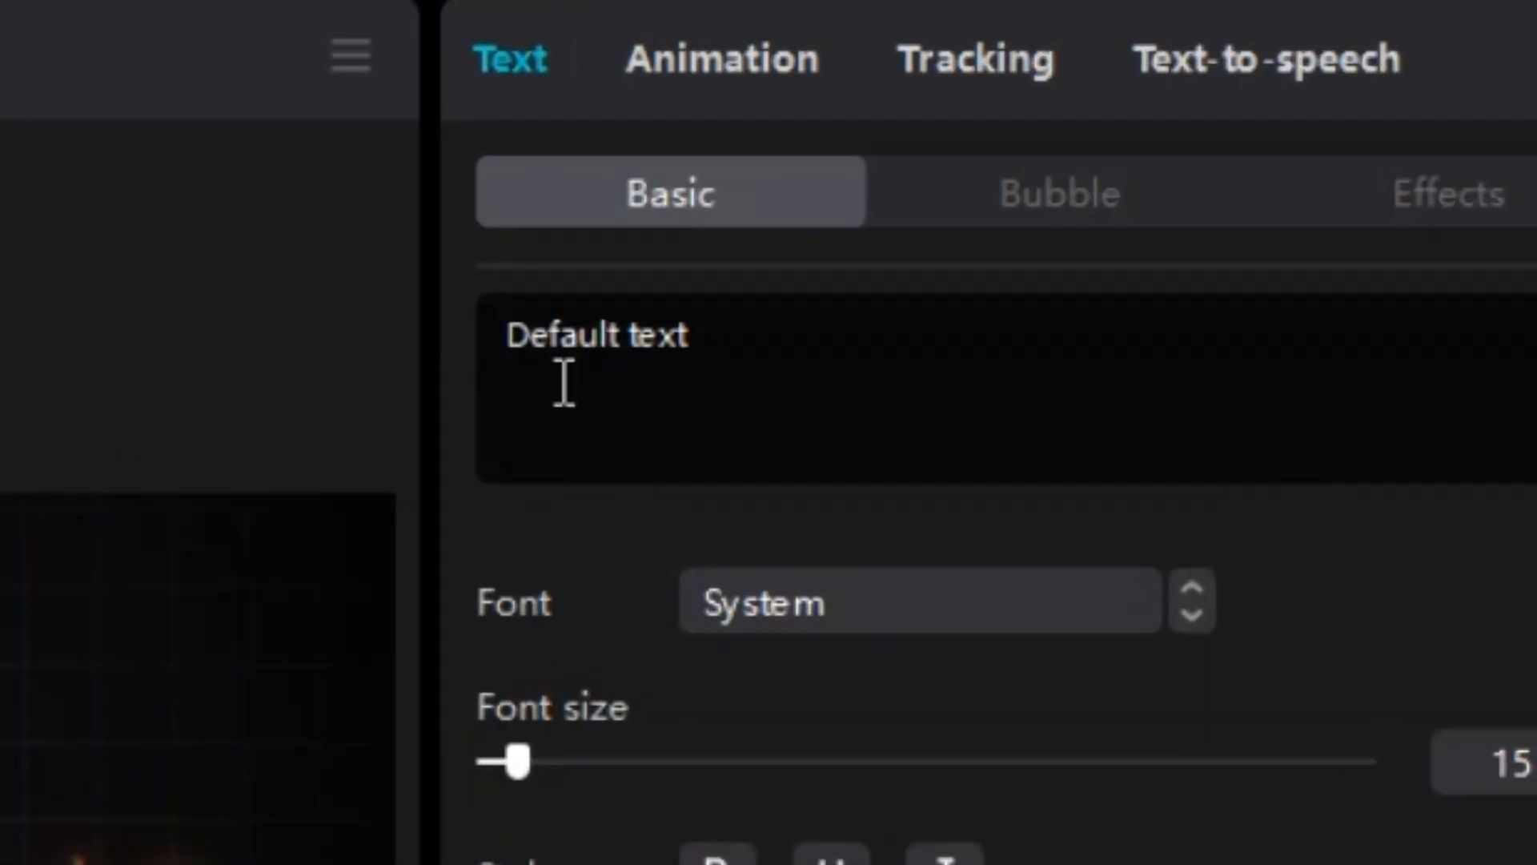
pyautogui.moveTo(509, 333); pyautogui.dragTo(928, 361)
pyautogui.press('BackSpace')
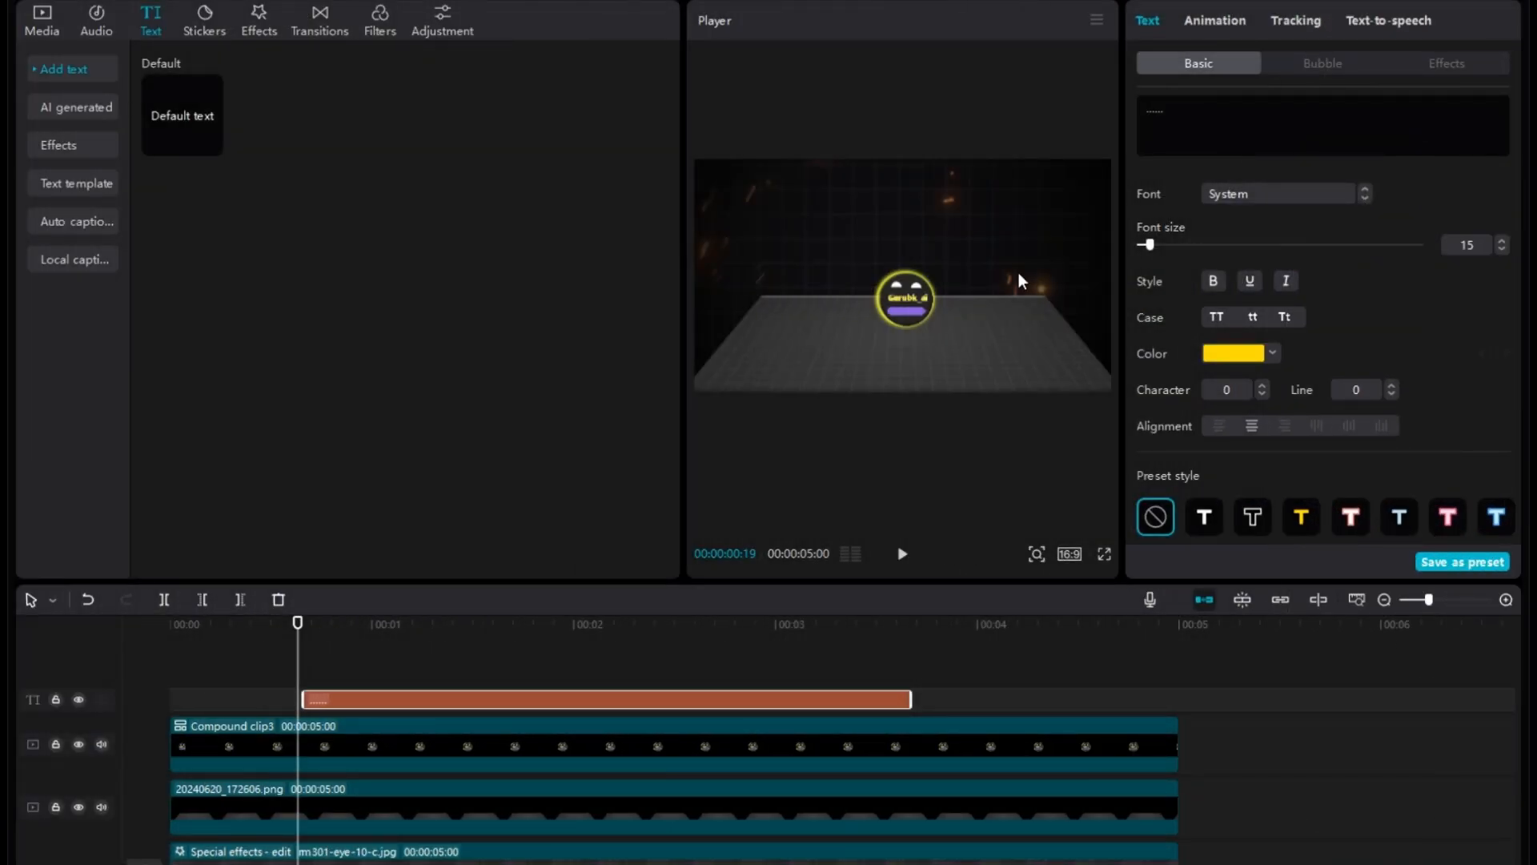
pyautogui.click(895, 293)
pyautogui.click(1202, 123)
pyautogui.write('...............')
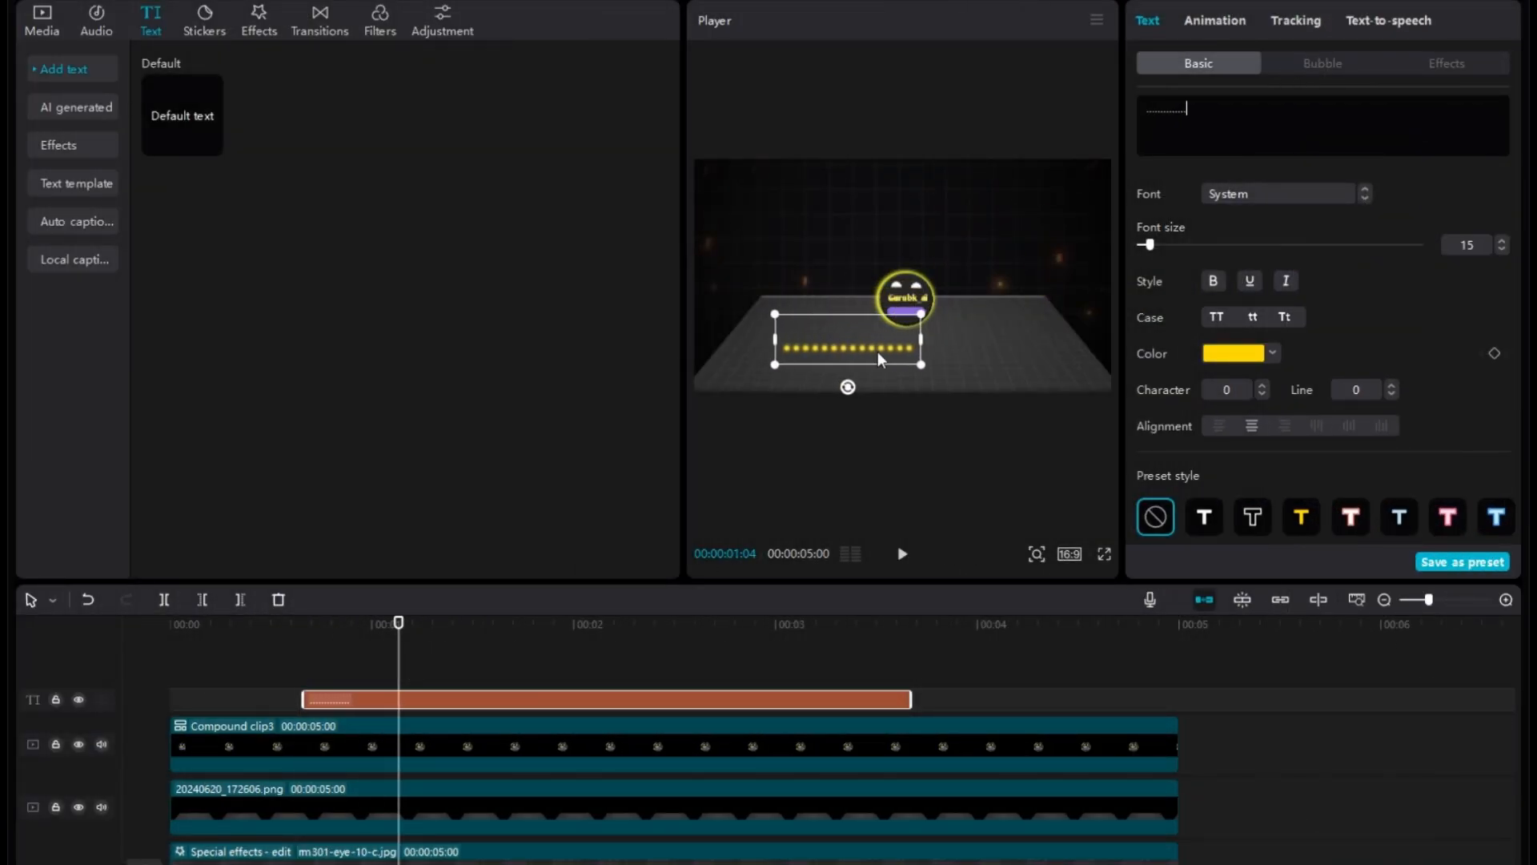
# Move the dotted line up so its end overlaps the logo's lower edge, and enable Curve on it.
pyautogui.moveTo(900, 352); pyautogui.dragTo(891, 331)
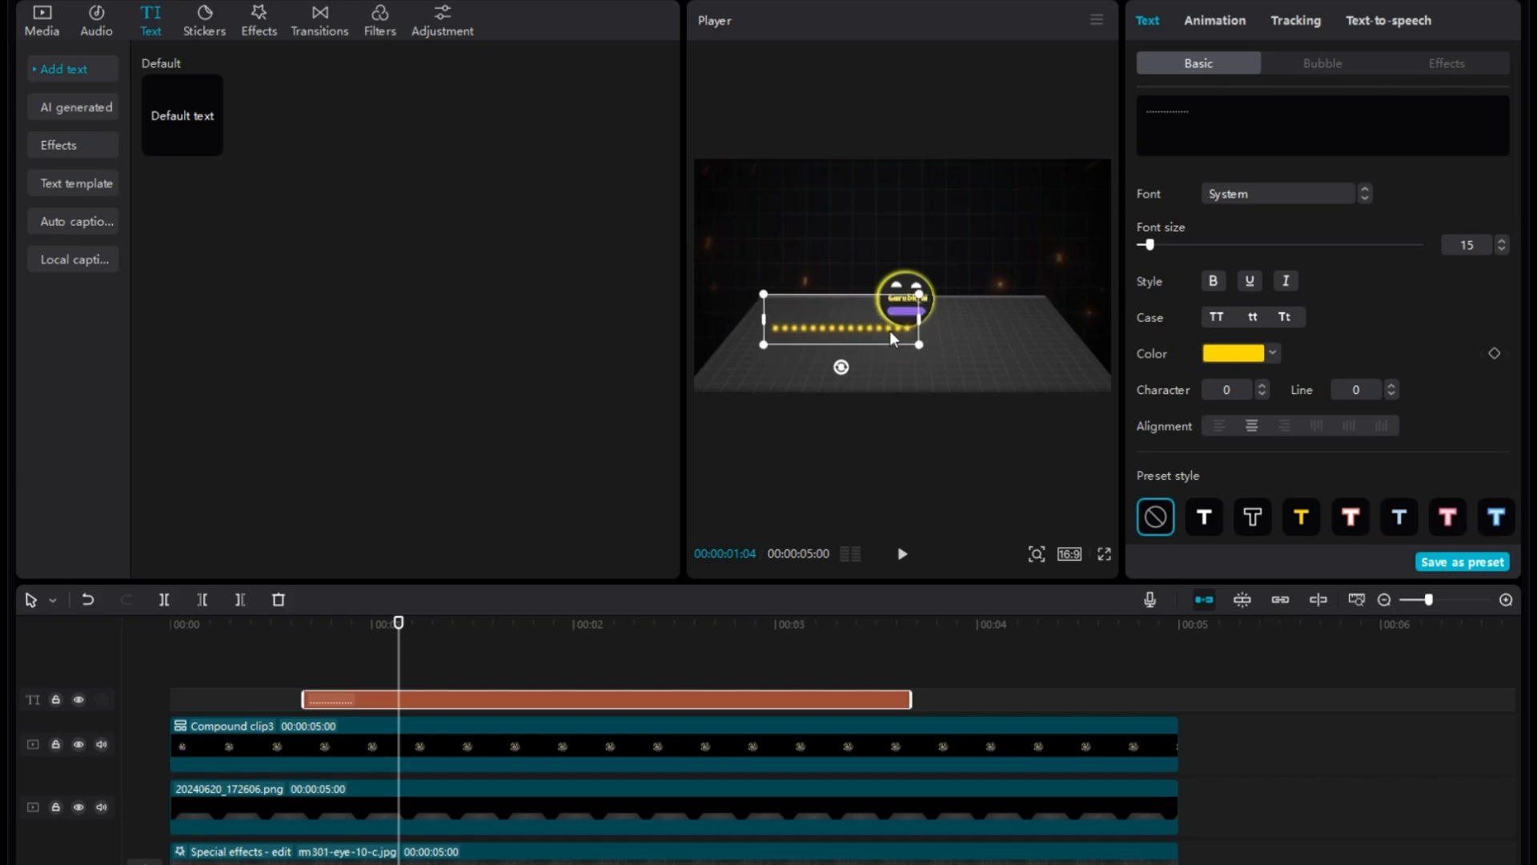
pyautogui.scroll(-10, 1262, 324)
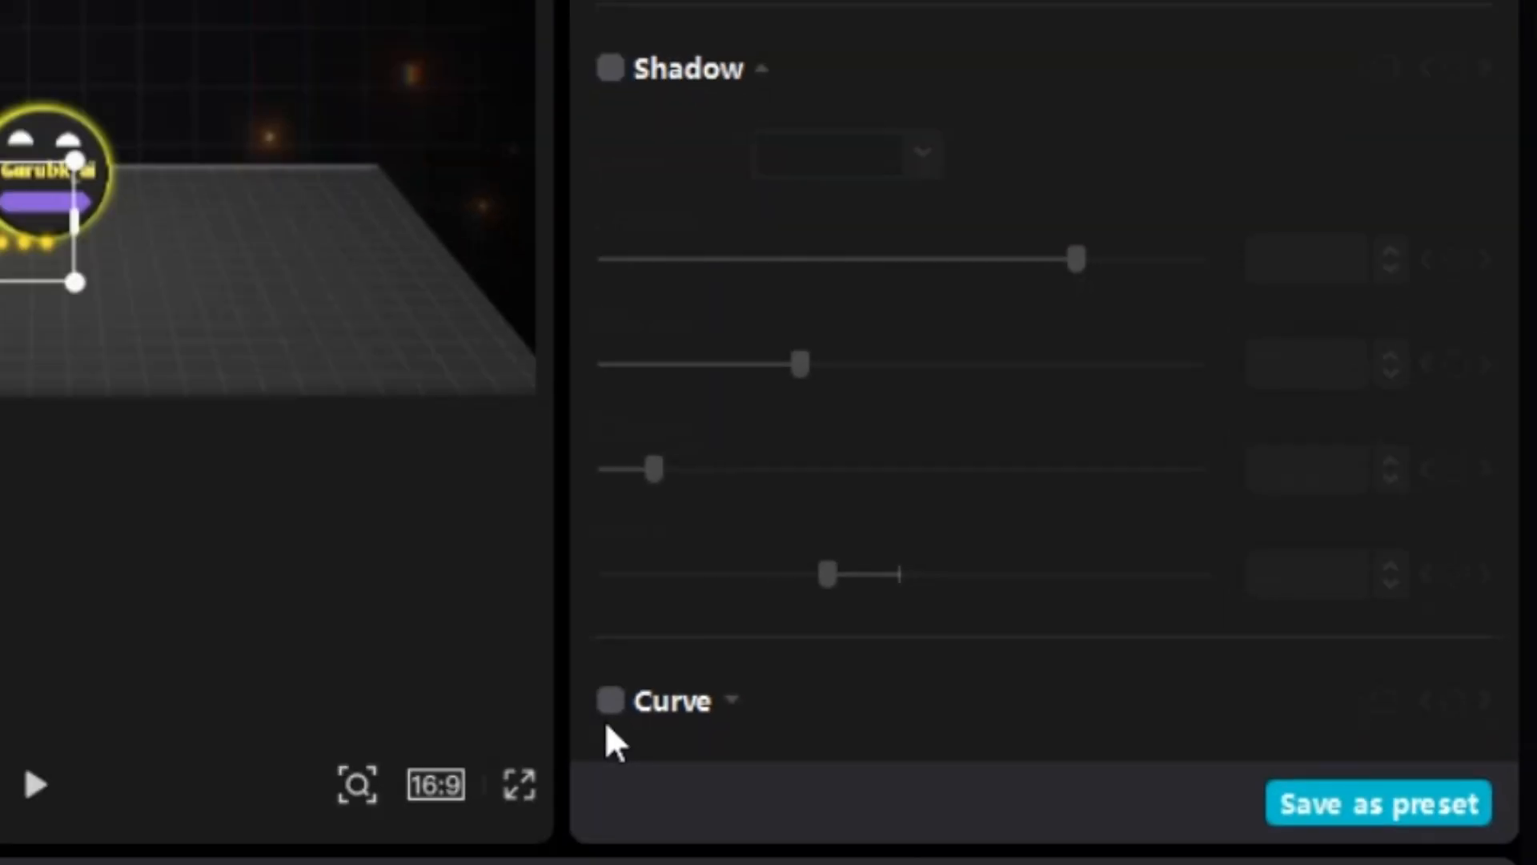
pyautogui.click(608, 704)
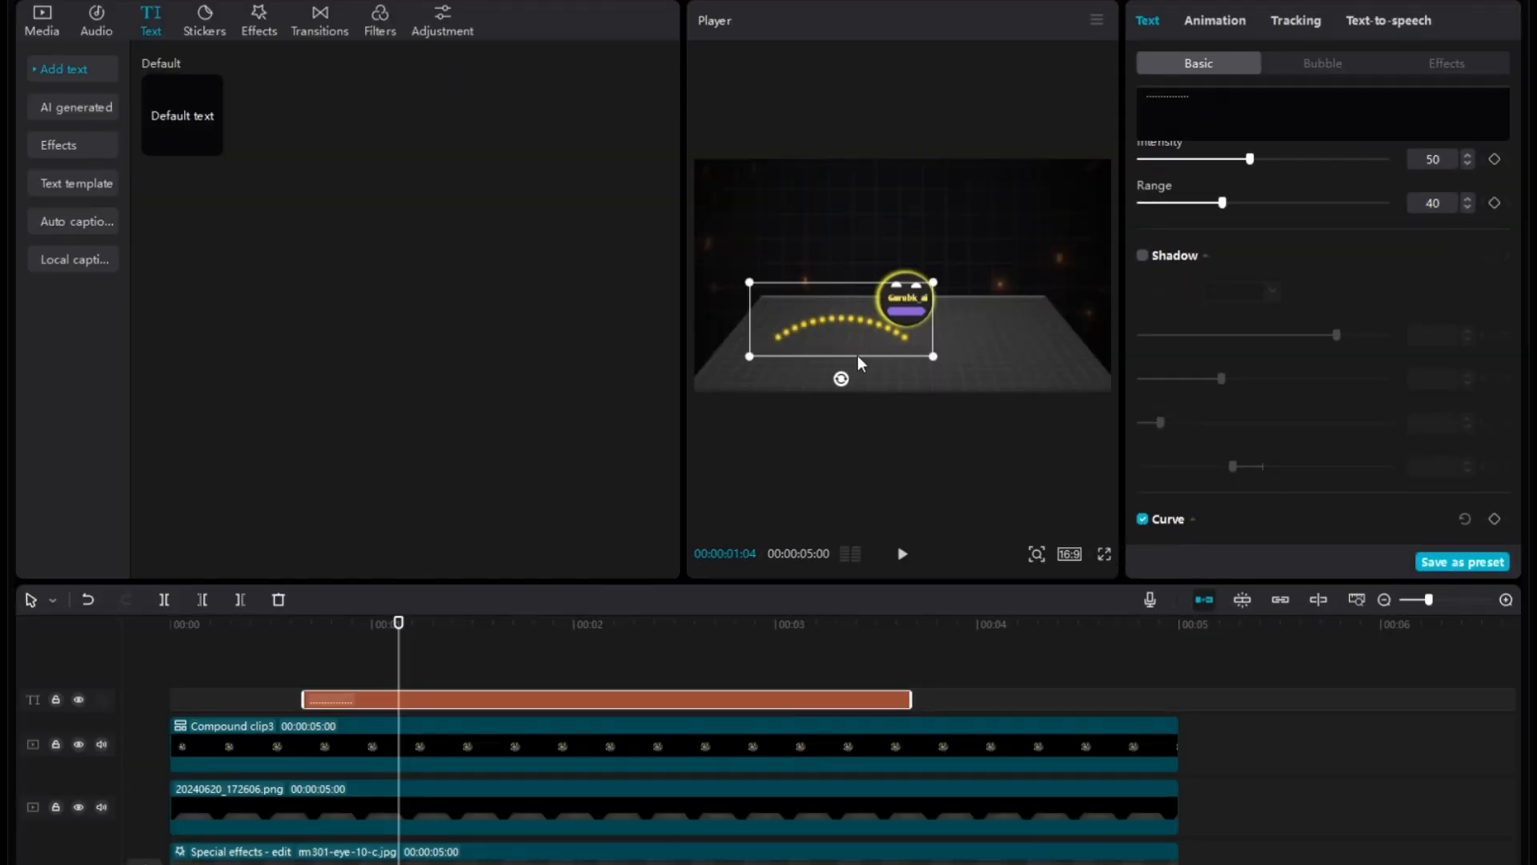
# Rotate the curved dotted line so it bows downward, and scale it down with its upper end just below the logo.
pyautogui.moveTo(841, 379); pyautogui.dragTo(824, 262)
pyautogui.moveTo(893, 310); pyautogui.dragTo(892, 358)
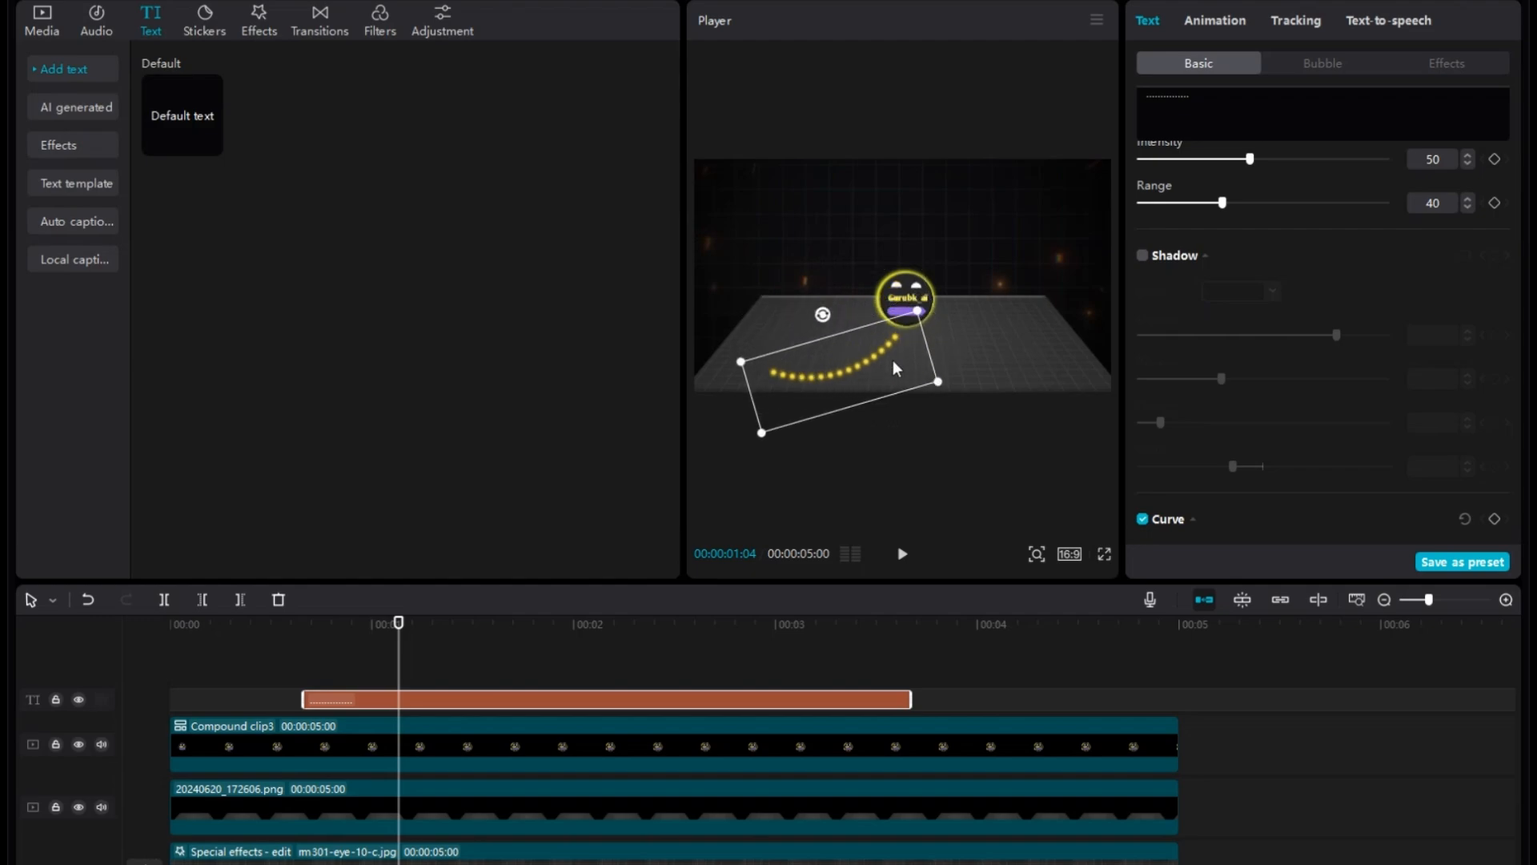
pyautogui.moveTo(806, 311); pyautogui.dragTo(823, 294)
pyautogui.click(88, 600)
pyautogui.click(835, 373)
pyautogui.moveTo(760, 423); pyautogui.dragTo(776, 413)
pyautogui.moveTo(828, 314); pyautogui.dragTo(838, 311)
# Set the dotted line's Curve strength to 36° and move the line up to meet the logo's lower edge.
pyautogui.scroll(-10, 1281, 400)
pyautogui.moveTo(1284, 519); pyautogui.dragTo(1276, 518)
pyautogui.moveTo(890, 367); pyautogui.dragTo(888, 352)
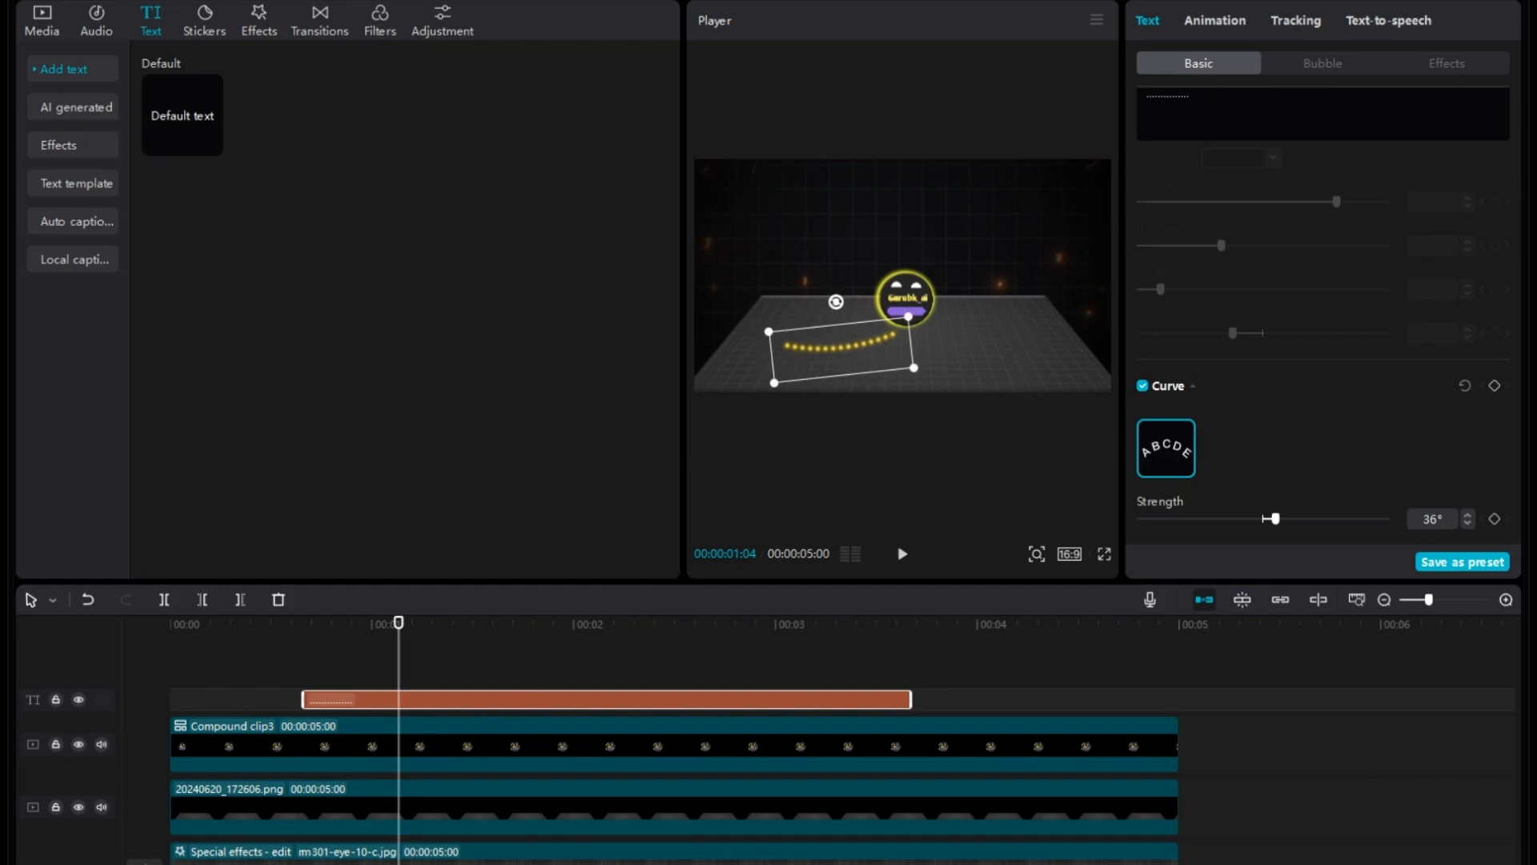
# Apply the Flipping In animation to the dotted line with a duration of 0.8s and preview it.
pyautogui.moveTo(398, 623); pyautogui.dragTo(318, 623)
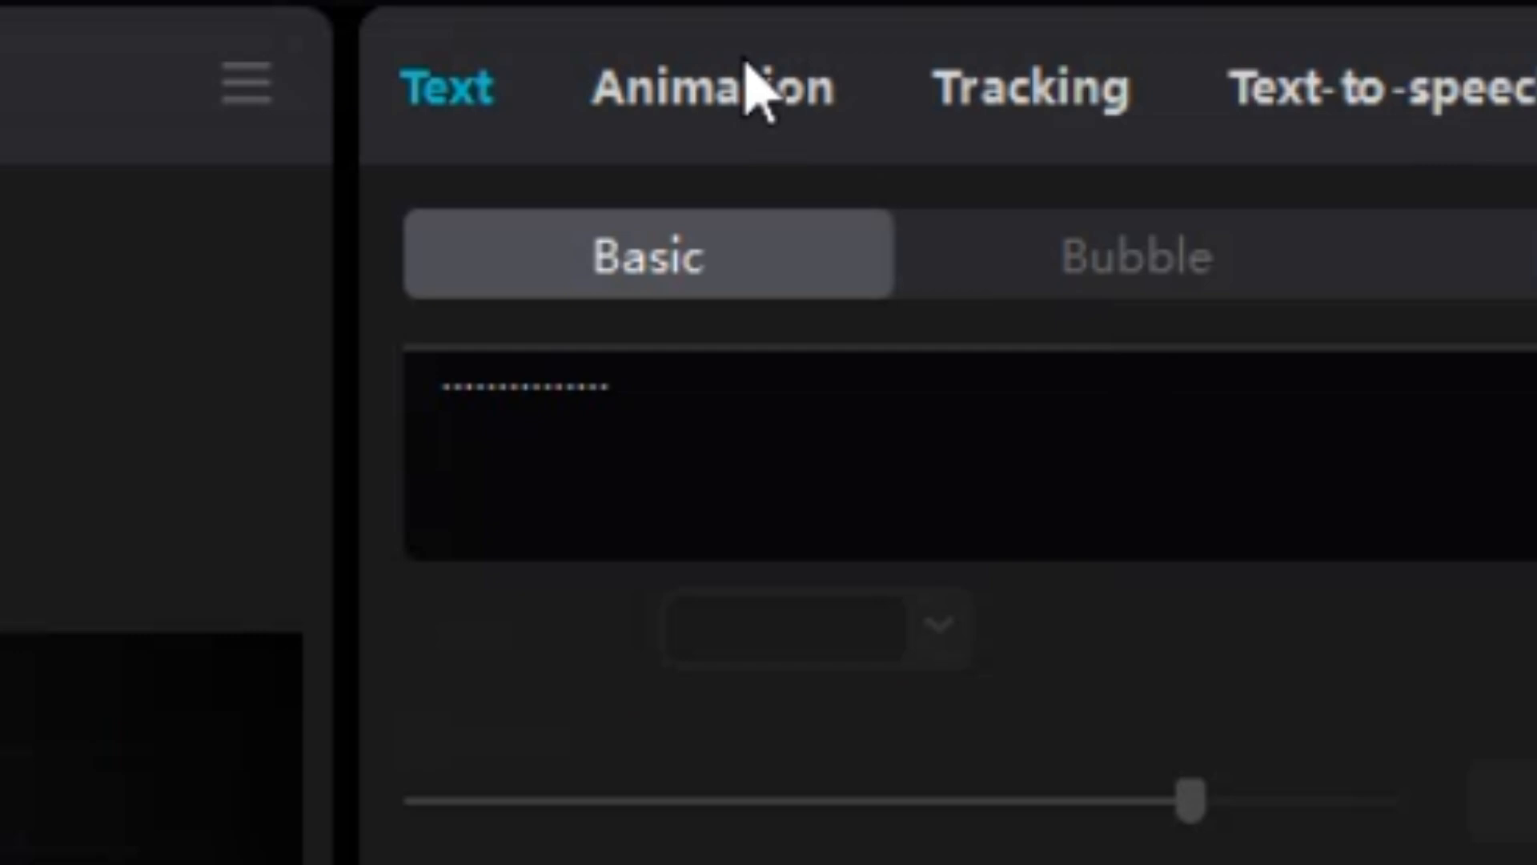
pyautogui.click(1221, 20)
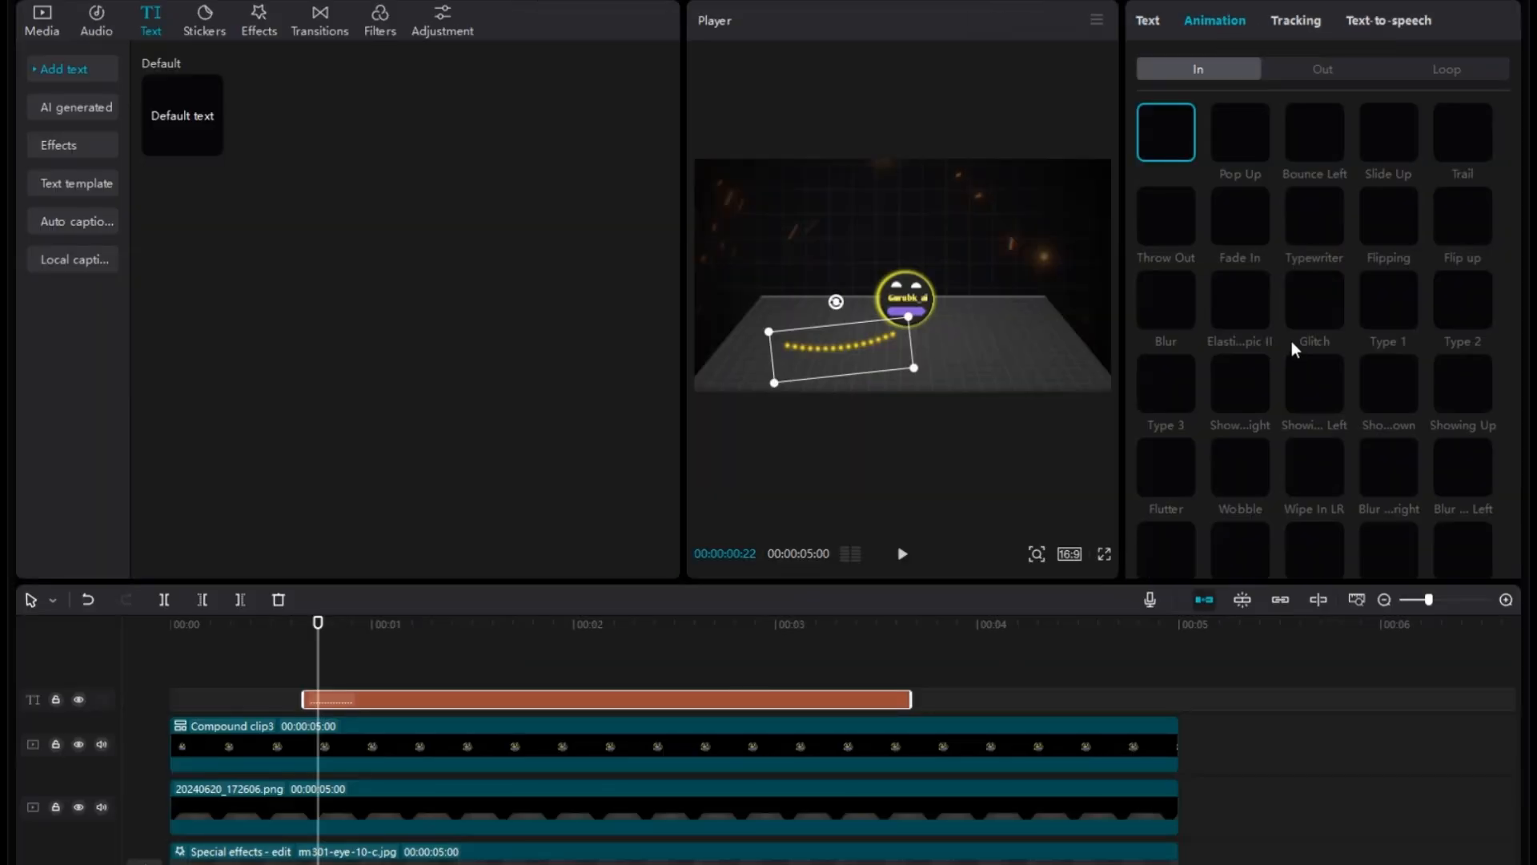
pyautogui.click(1386, 213)
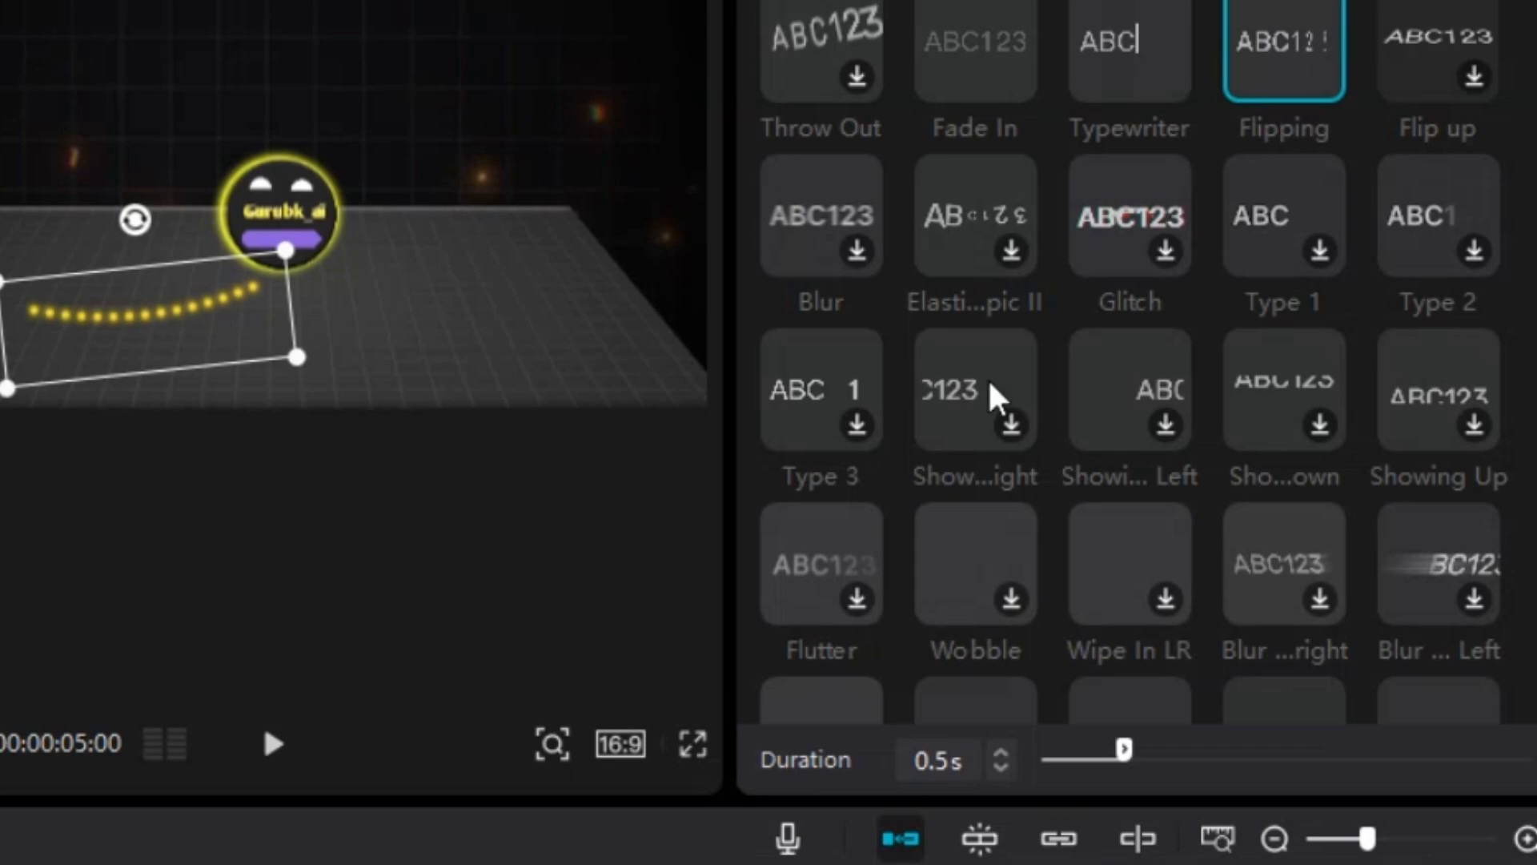
pyautogui.moveTo(1171, 769); pyautogui.dragTo(1177, 770)
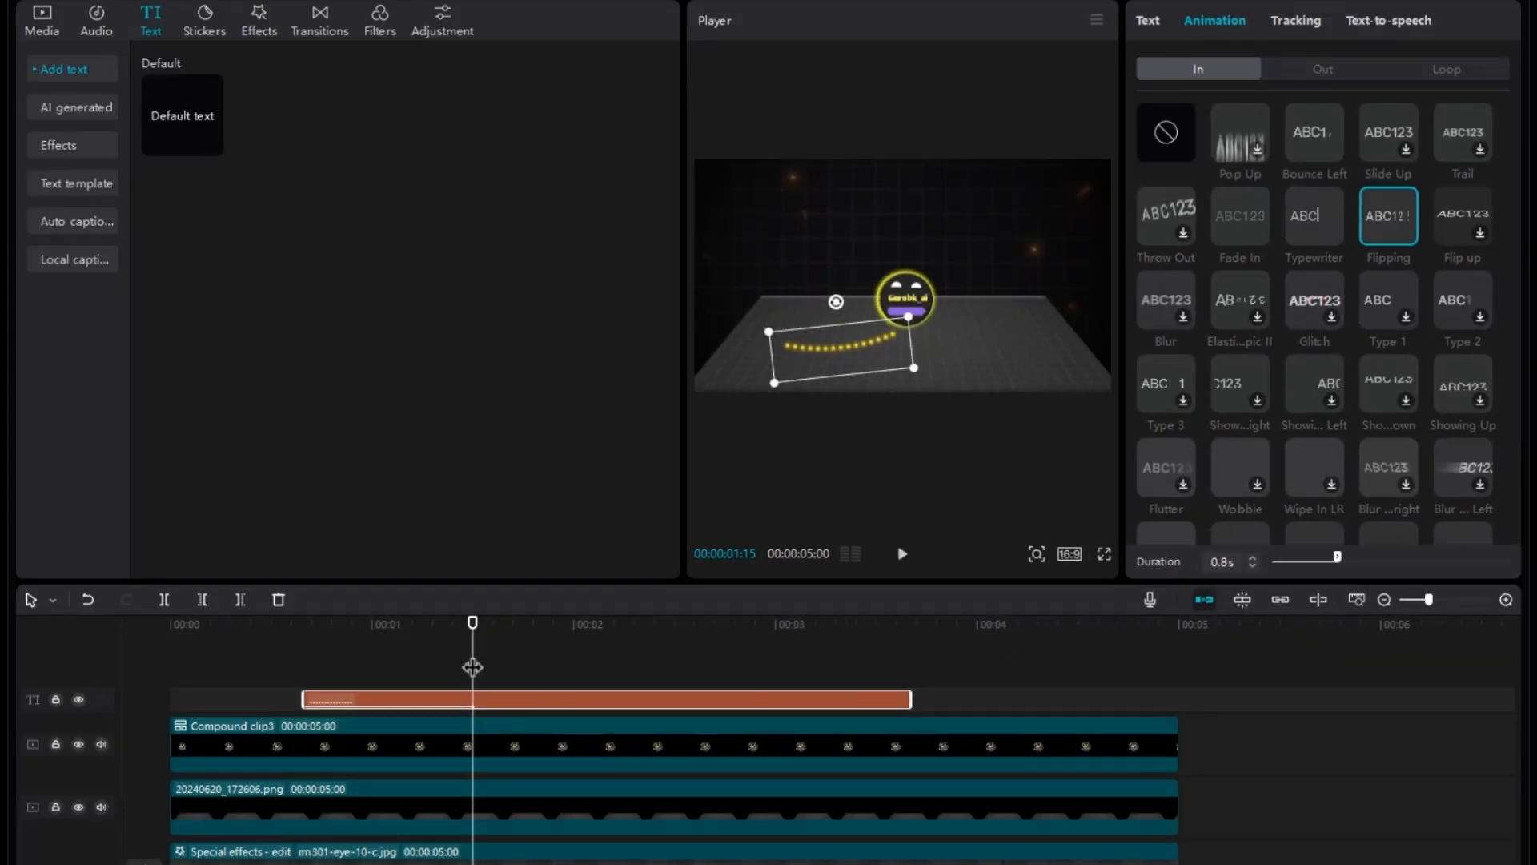
pyautogui.moveTo(472, 667); pyautogui.dragTo(35, 646)
pyautogui.press('space')
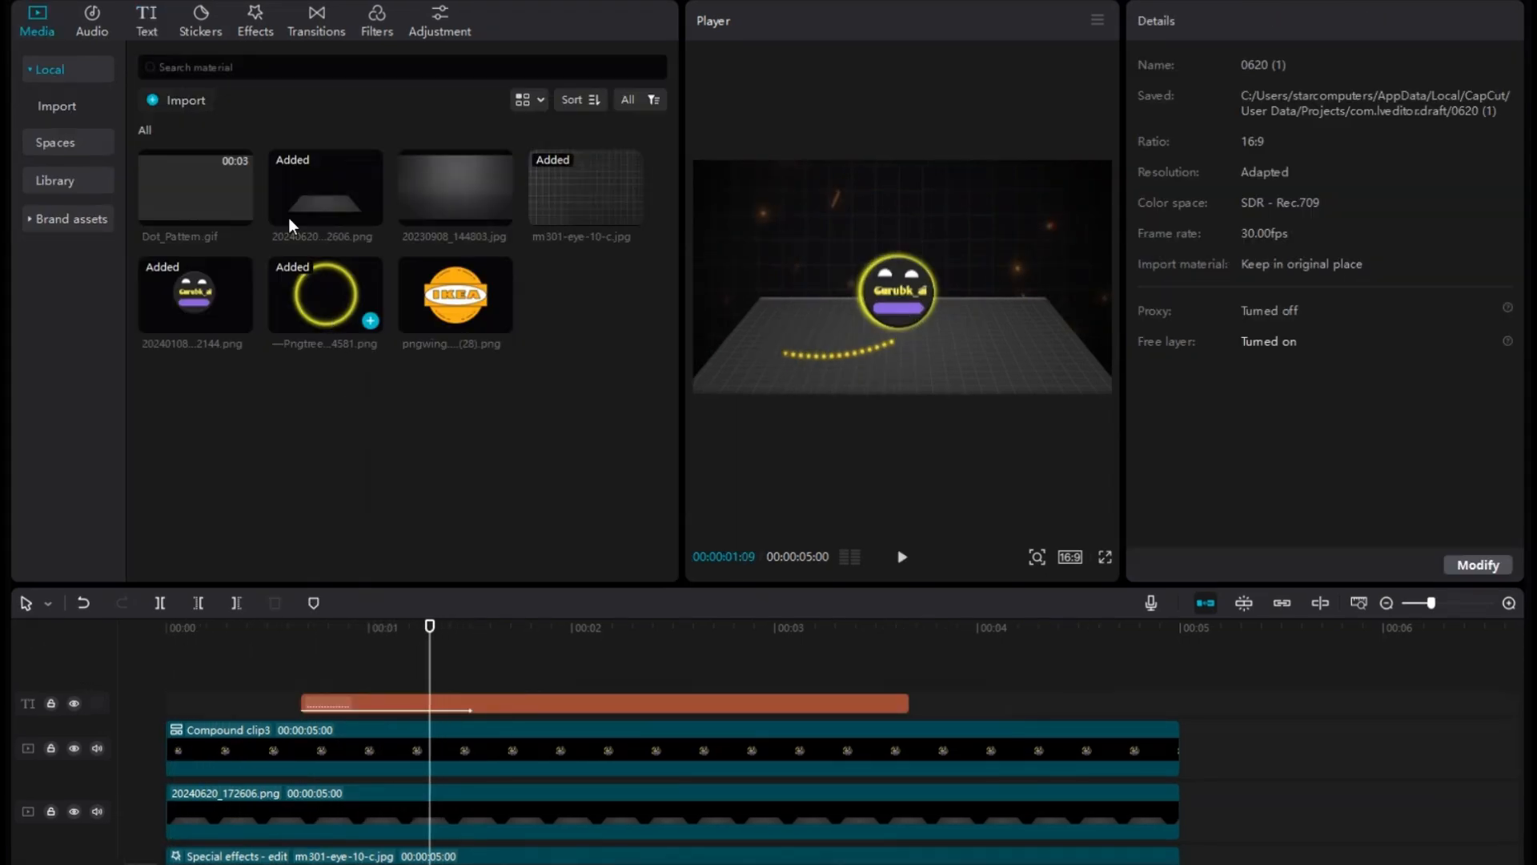
# Add the IKEA logo image on a track above the text clip at 00:00:01:09 and trim it to 00:00:02:14.
pyautogui.click(443, 304)
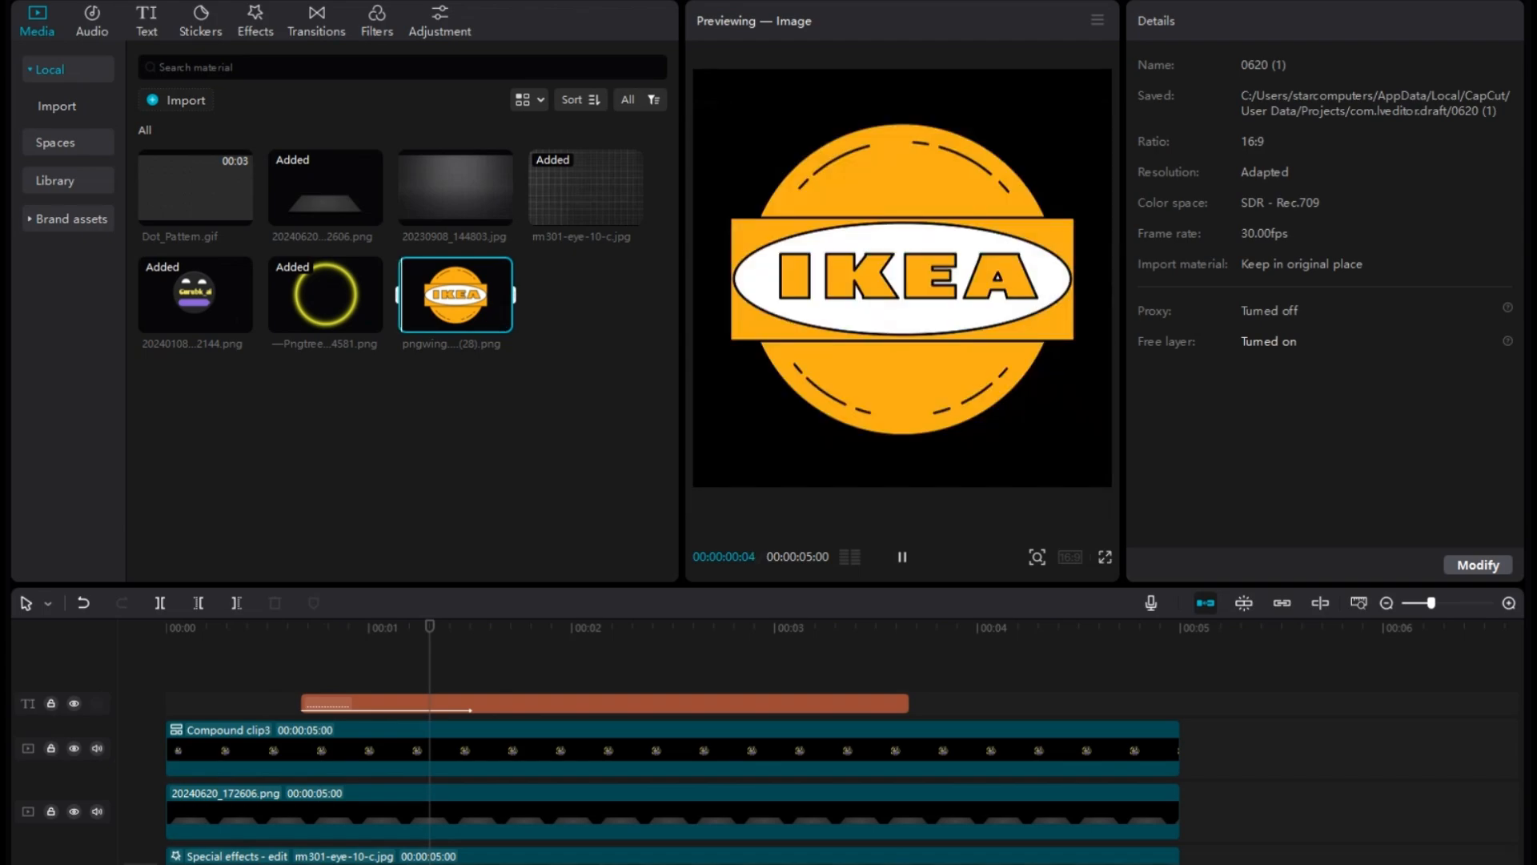
pyautogui.click(465, 558)
pyautogui.moveTo(465, 558); pyautogui.dragTo(433, 665)
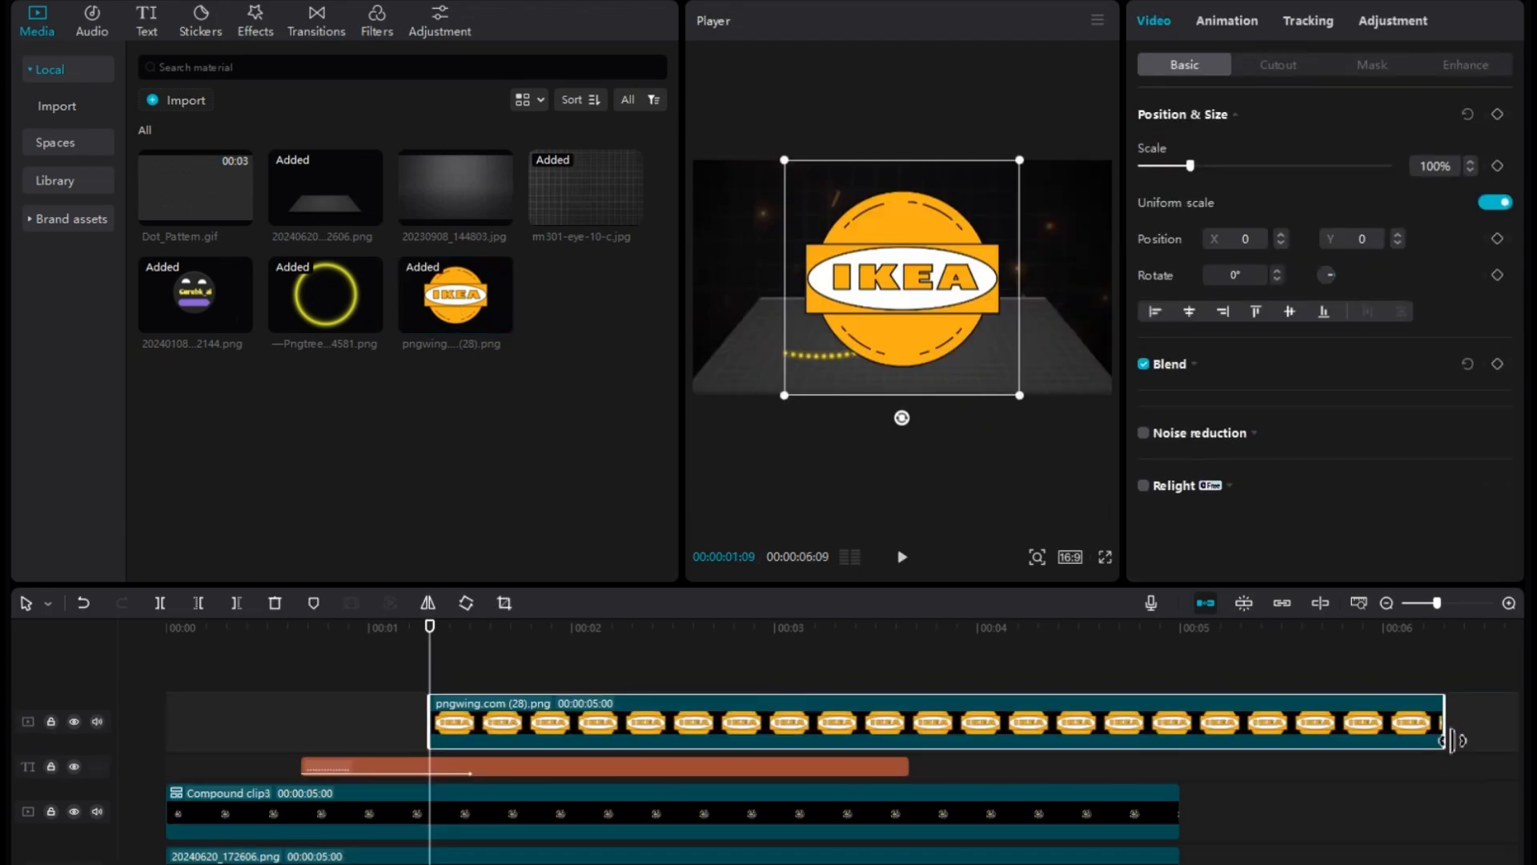
pyautogui.moveTo(1452, 740); pyautogui.dragTo(932, 740)
# Scale the IKEA logo to 28% and place it at the dotted line's outer end, around X -785, Y -479.
pyautogui.moveTo(928, 287); pyautogui.dragTo(842, 340)
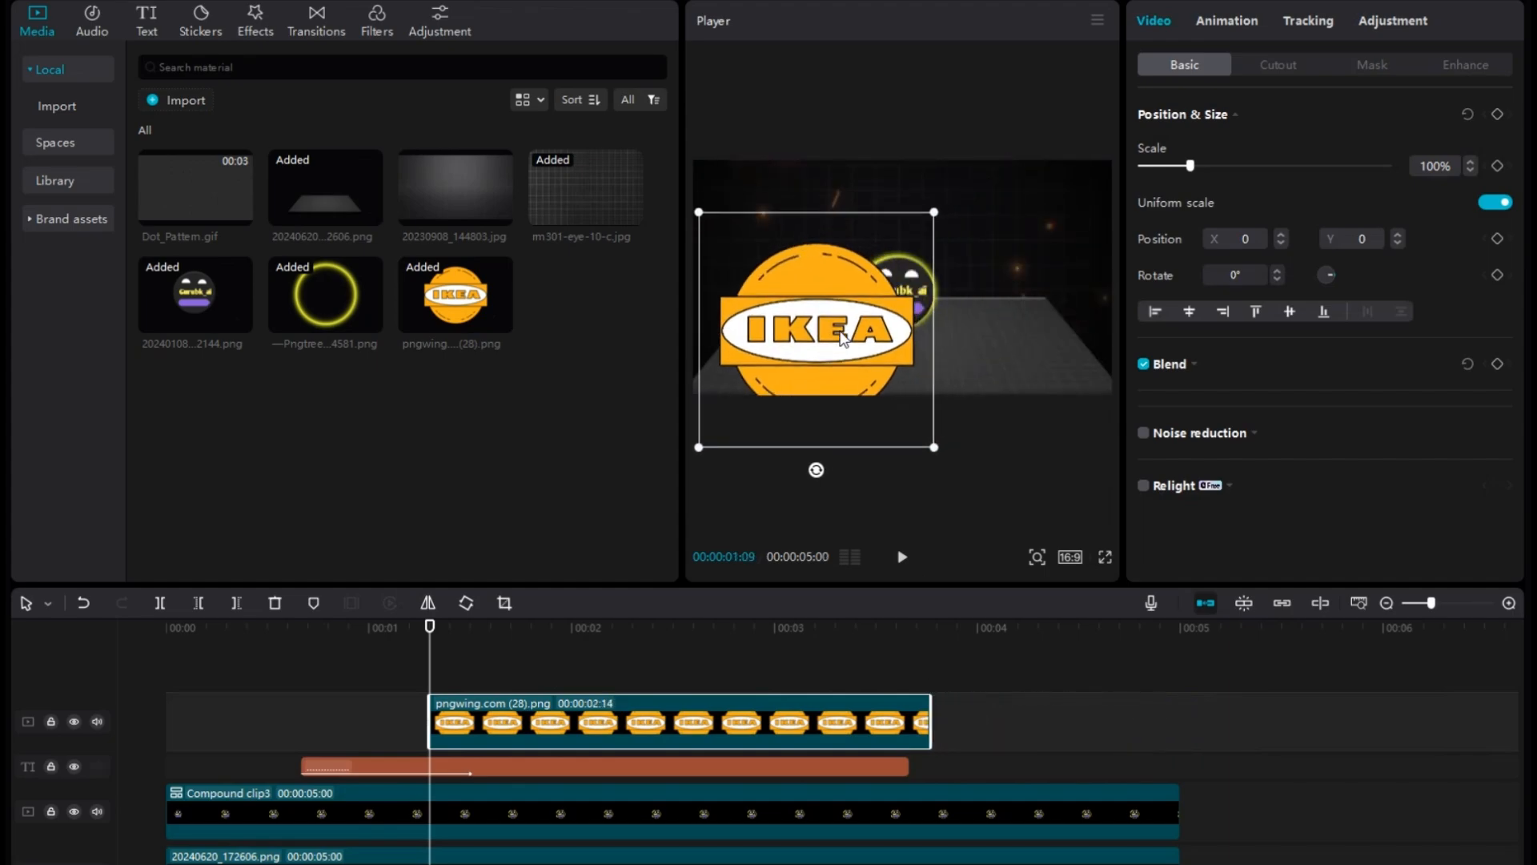
pyautogui.moveTo(933, 447); pyautogui.dragTo(773, 328)
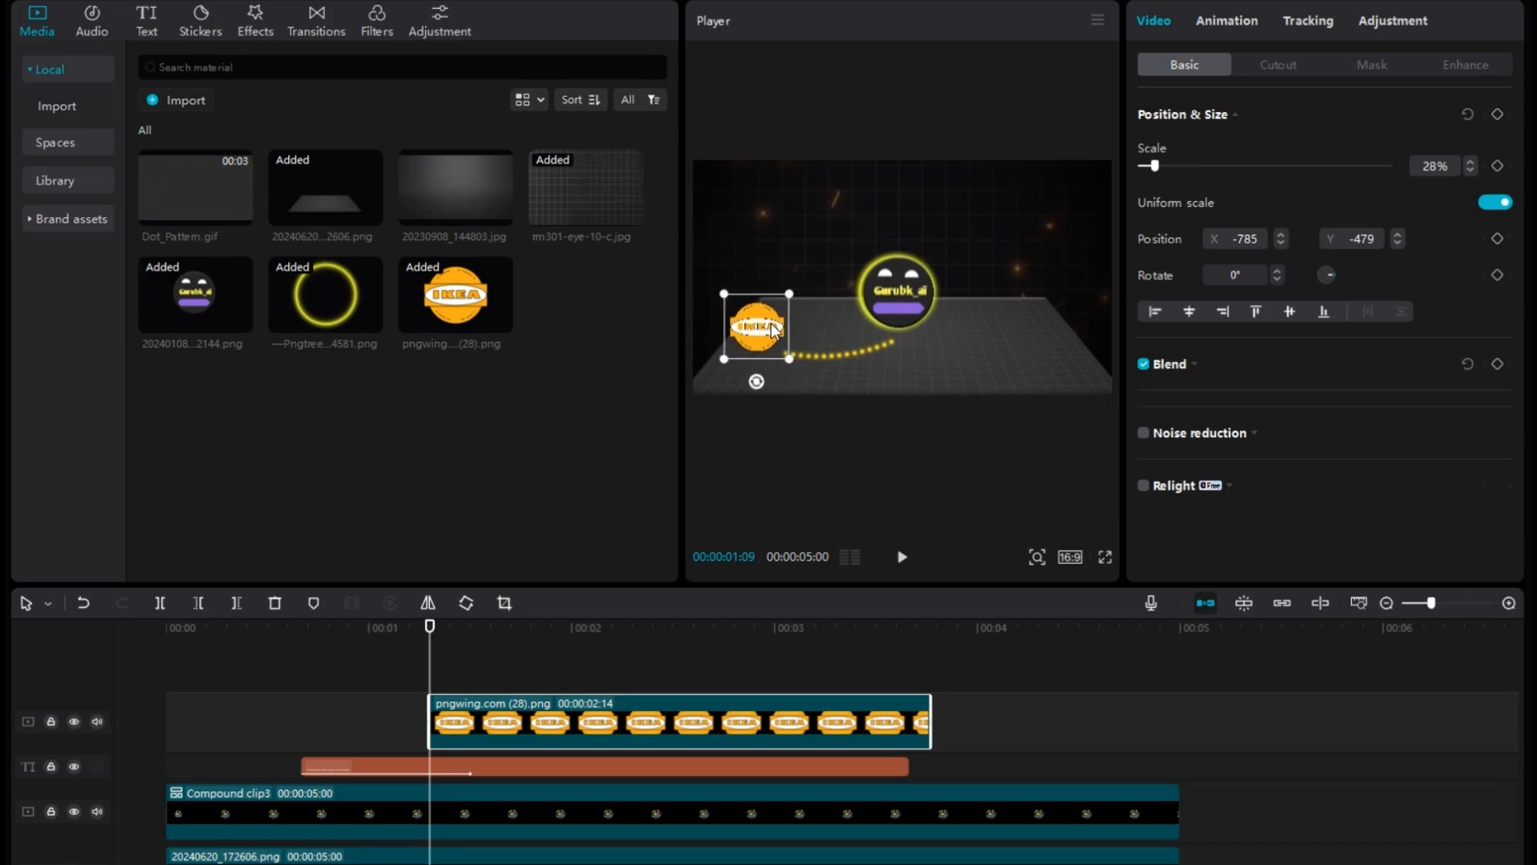
# Add the yellow neon circle image beneath the IKEA clip at the playhead, and shrink and position it around the IKEA logo.
pyautogui.moveTo(322, 285); pyautogui.dragTo(464, 769)
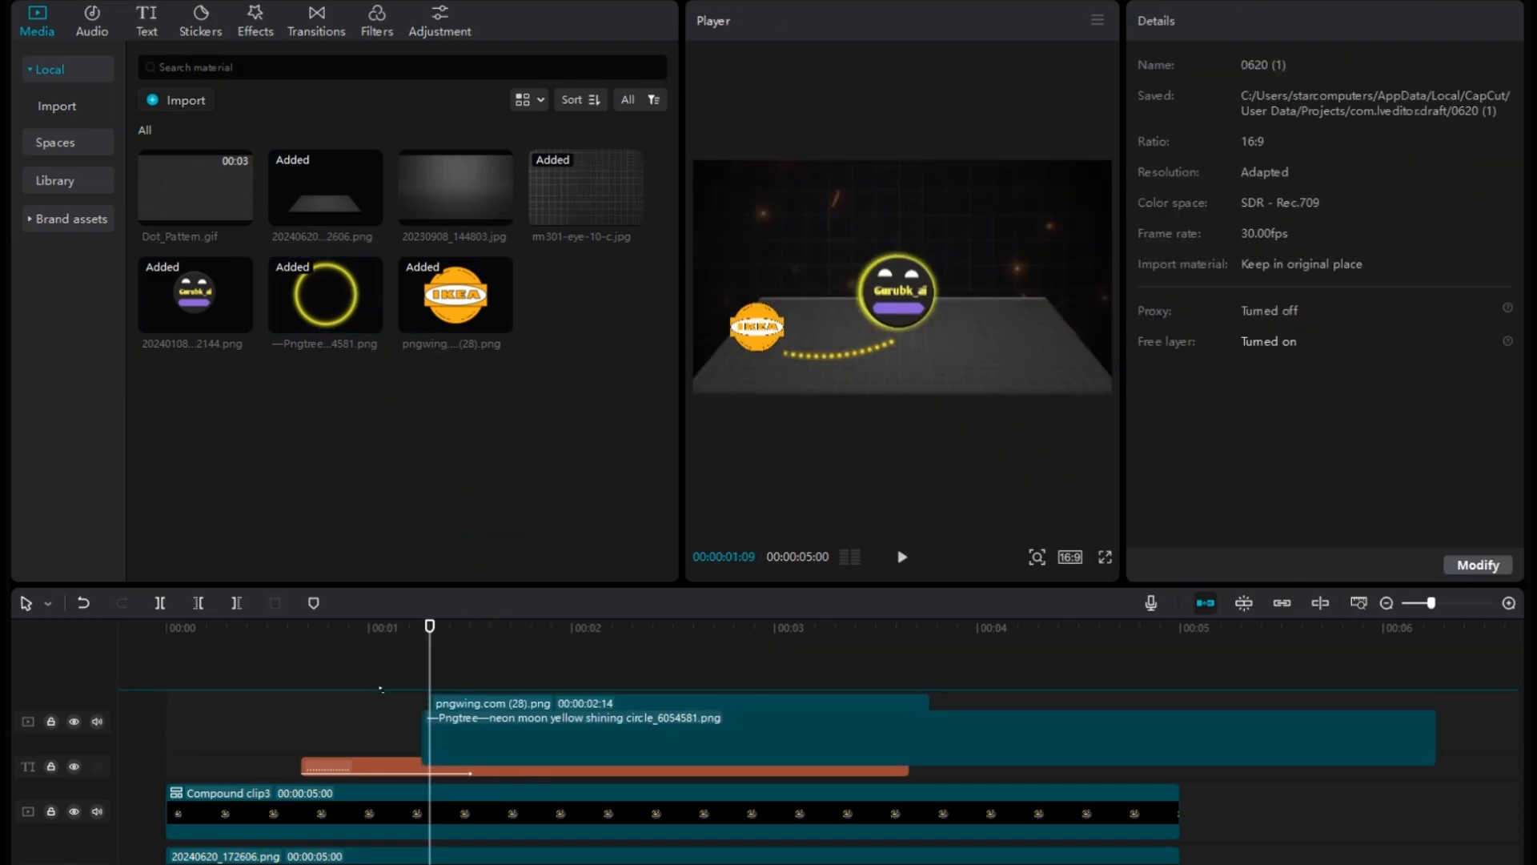
pyautogui.moveTo(978, 344); pyautogui.dragTo(856, 384)
pyautogui.moveTo(896, 434); pyautogui.dragTo(821, 360)
pyautogui.moveTo(795, 336)
pyautogui.mouseDown()
pyautogui.moveTo(770, 353)
pyautogui.moveTo(792, 360)
pyautogui.mouseUp()
pyautogui.moveTo(771, 342)
pyautogui.mouseDown()
pyautogui.moveTo(767, 324)
pyautogui.moveTo(768, 344)
pyautogui.mouseUp()
# Apply a Horizontal mask rotated 95° to the neon ring, shift it to X 1161, Y -473 to hide the ring, and keyframe it.
pyautogui.click(1372, 64)
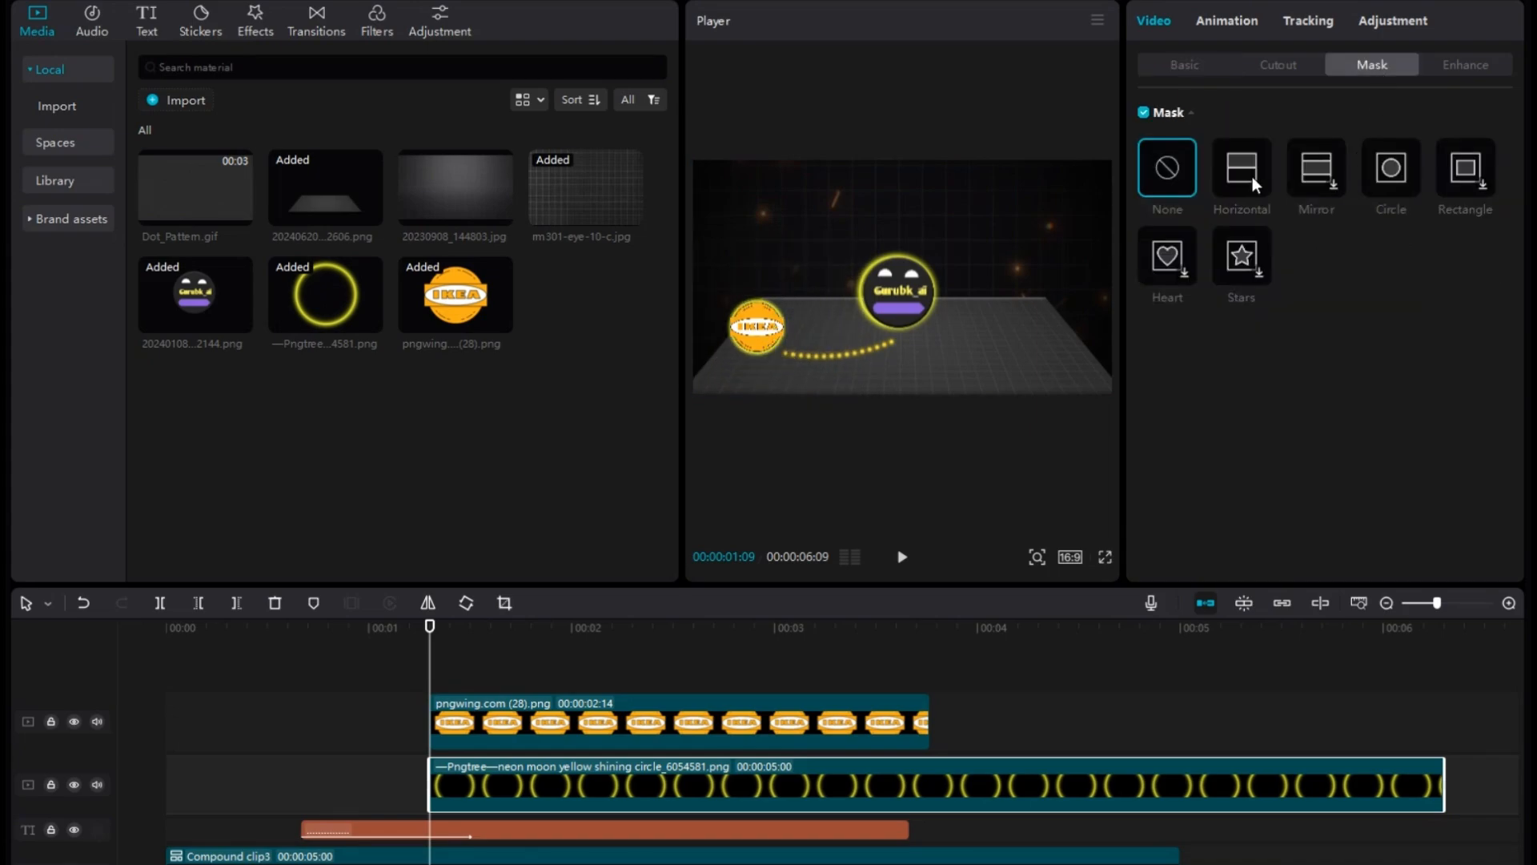
pyautogui.click(1254, 170)
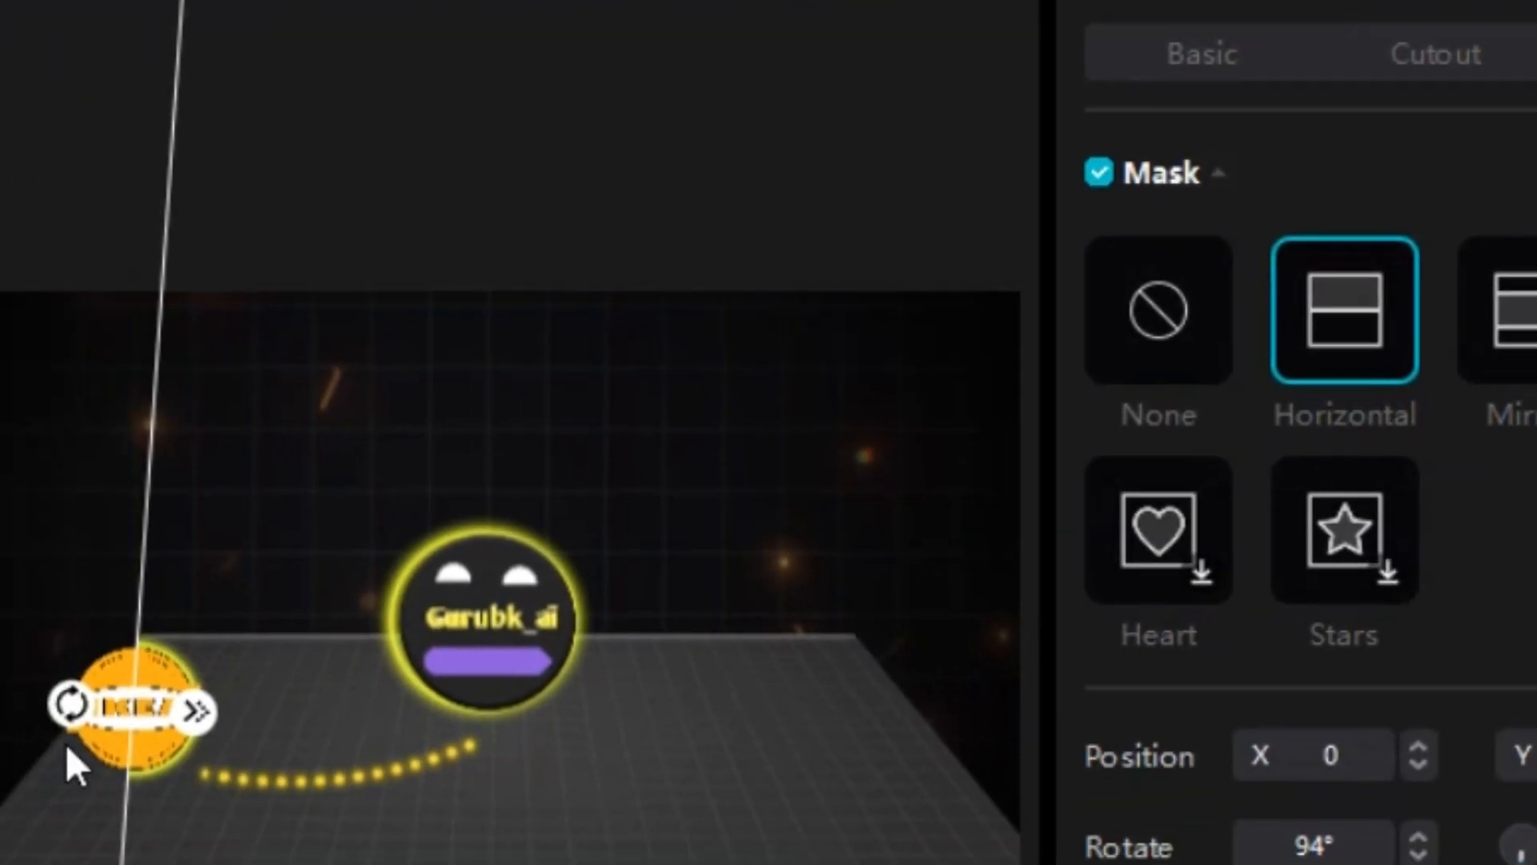
pyautogui.moveTo(440, 582); pyautogui.dragTo(479, 623)
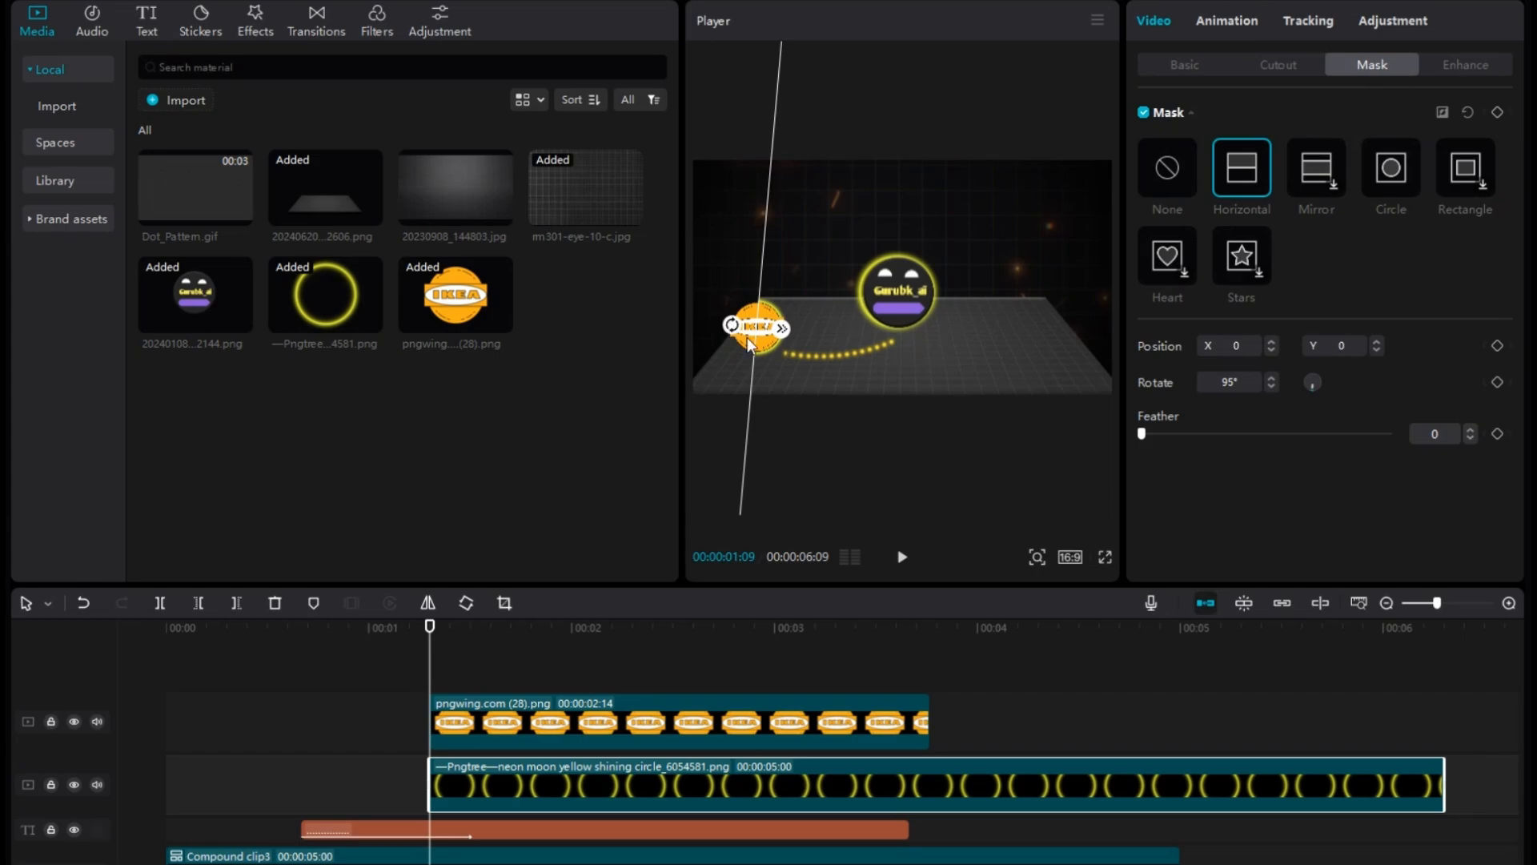
pyautogui.moveTo(754, 343)
pyautogui.mouseDown()
pyautogui.moveTo(712, 343)
pyautogui.moveTo(781, 351)
pyautogui.mouseUp()
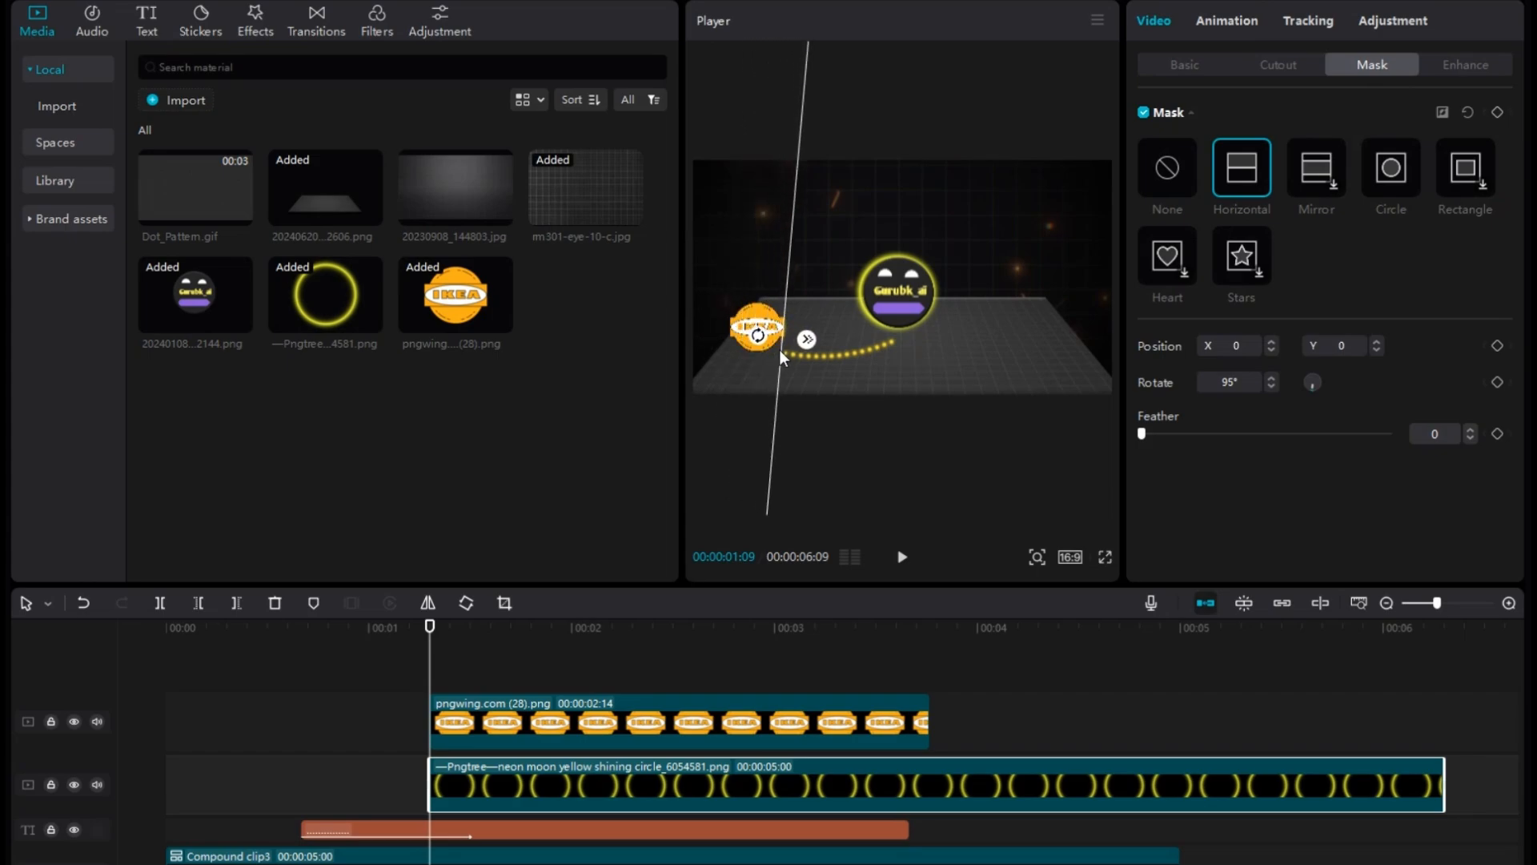
pyautogui.click(1497, 112)
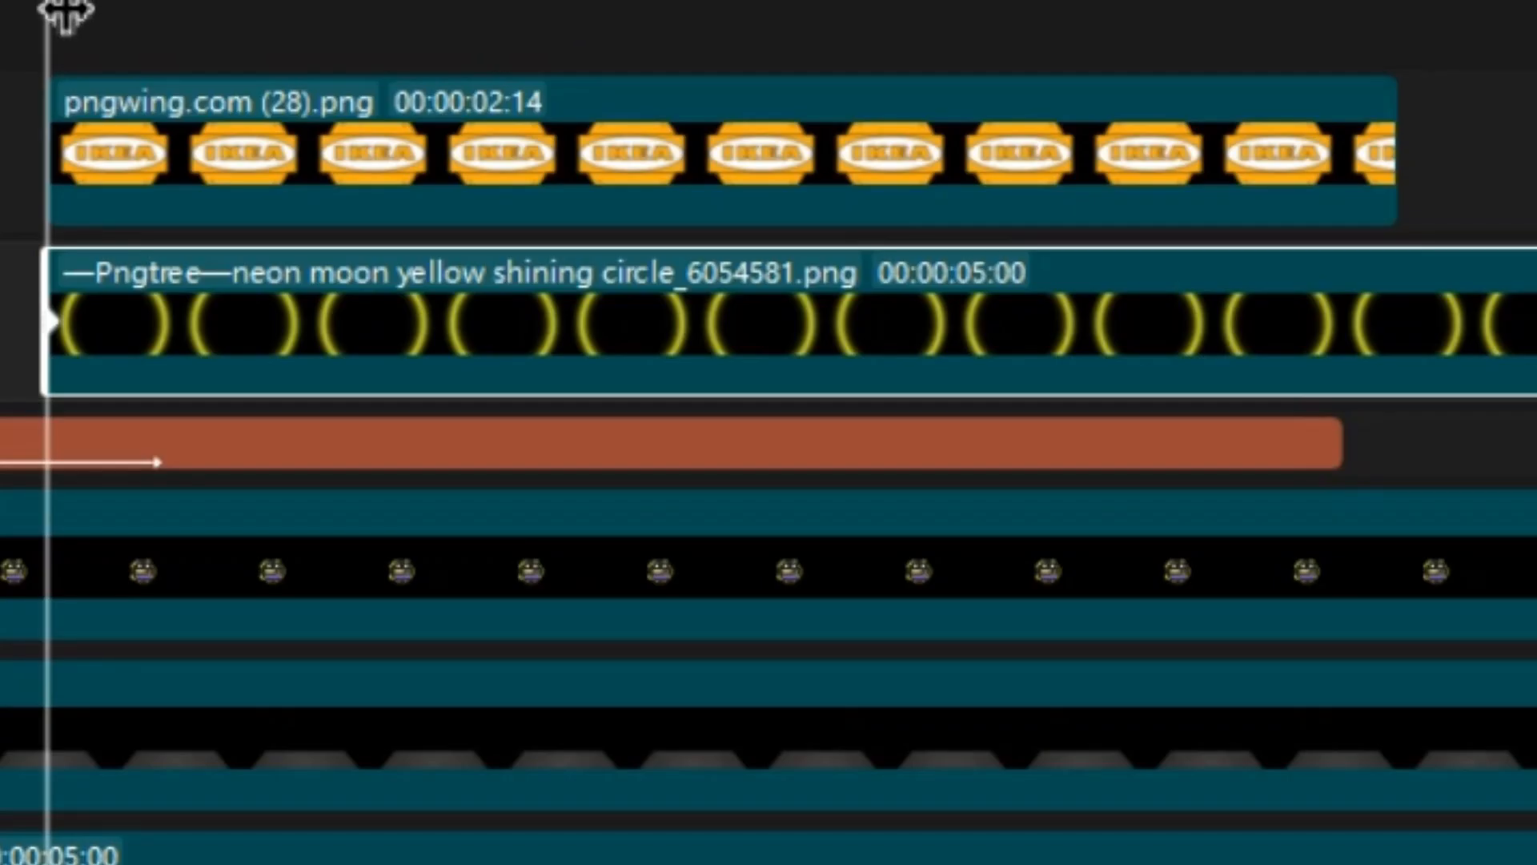
# At 00:00:01:17, move the mask line past the ring's far side to X -1500, Y -1376, and preview the reveal.
pyautogui.moveTo(73, 24); pyautogui.dragTo(215, 38)
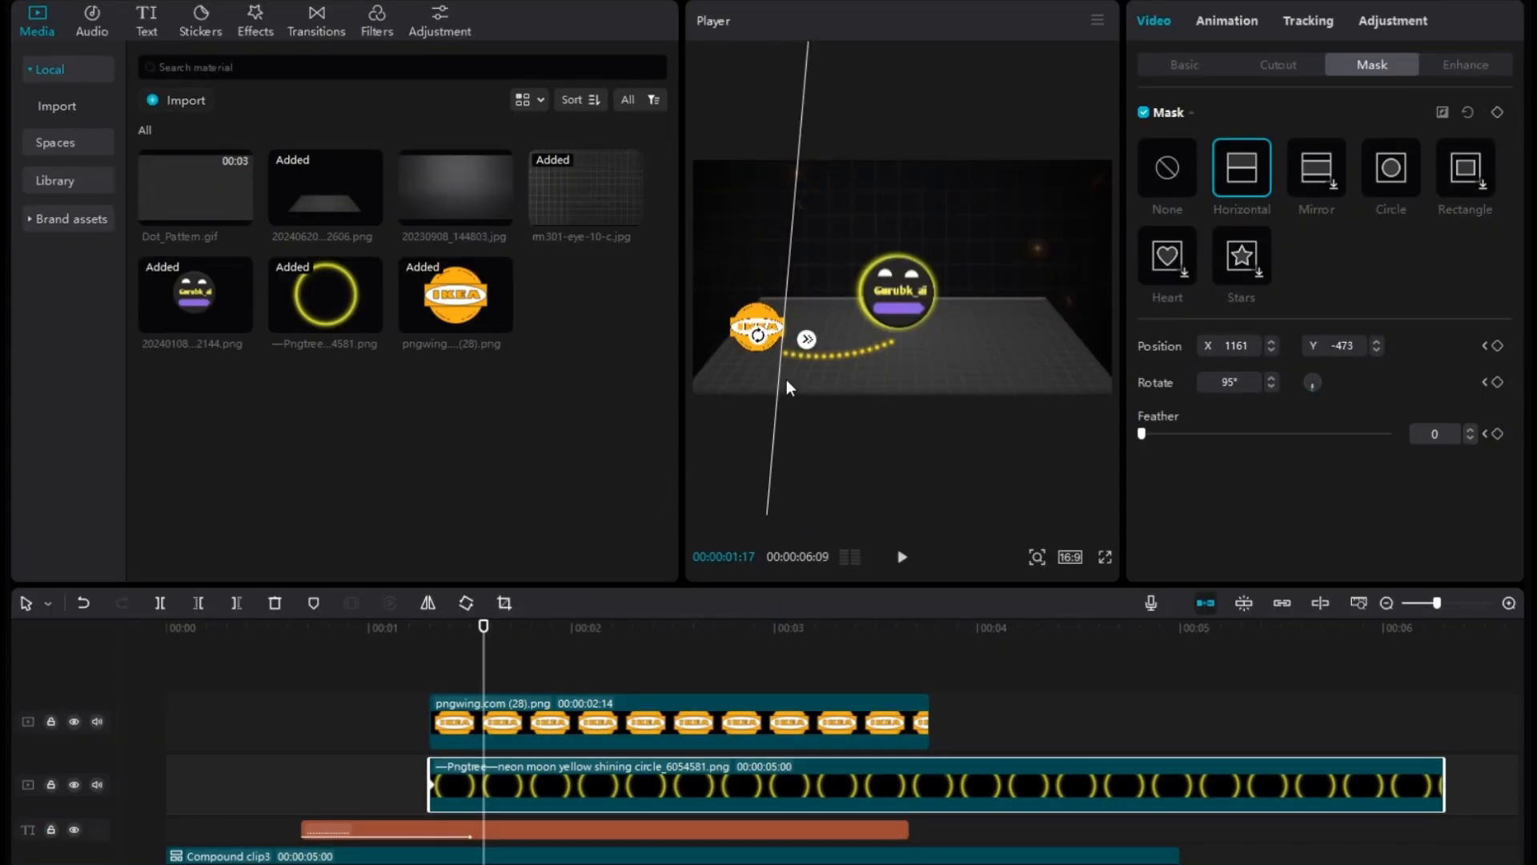
pyautogui.moveTo(778, 382); pyautogui.dragTo(714, 400)
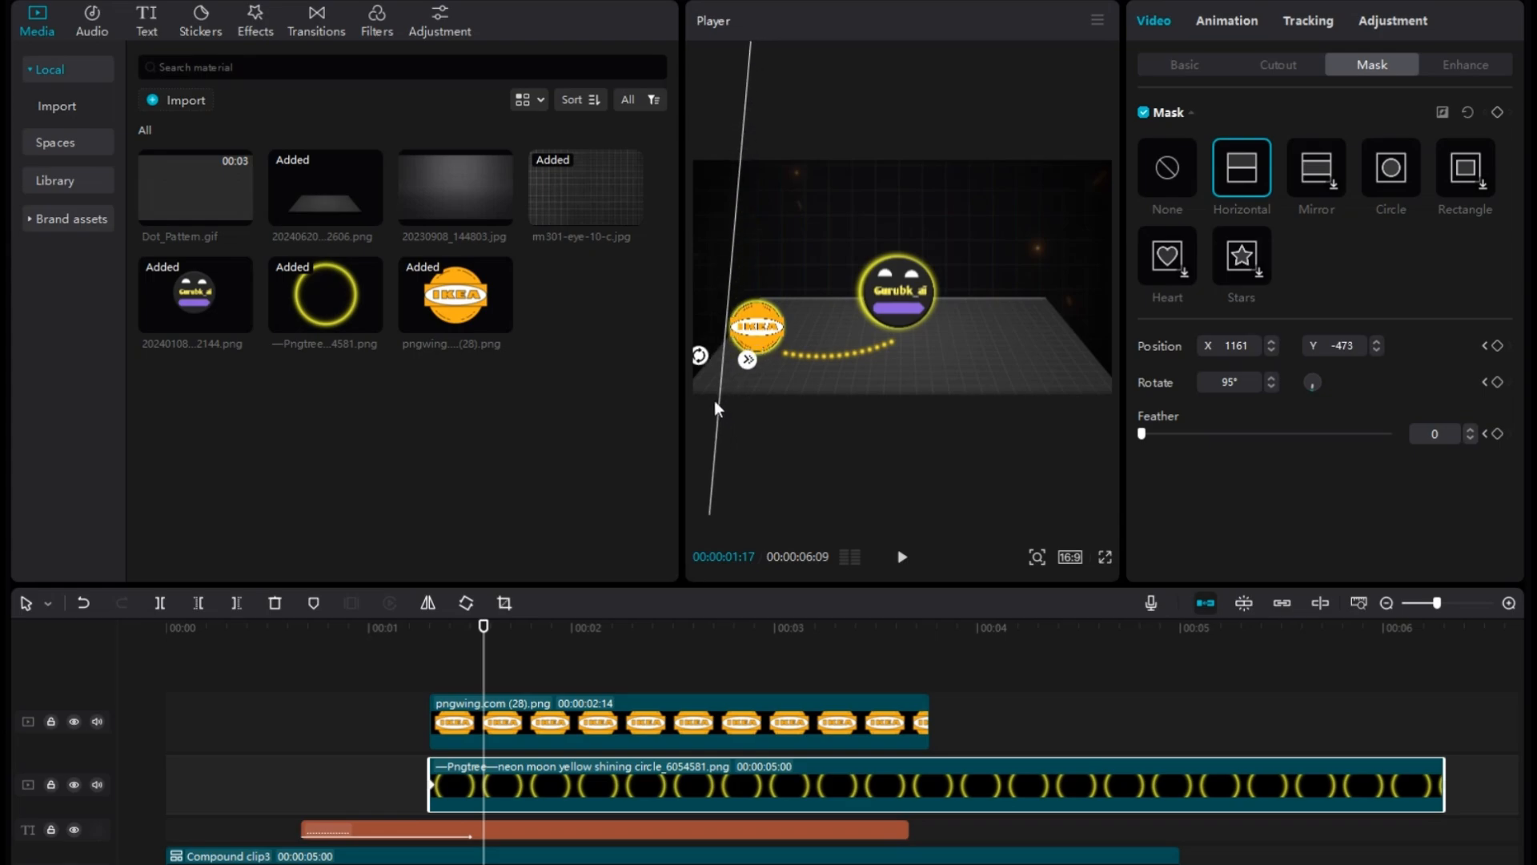
pyautogui.moveTo(494, 688); pyautogui.dragTo(418, 698)
pyautogui.press('space')
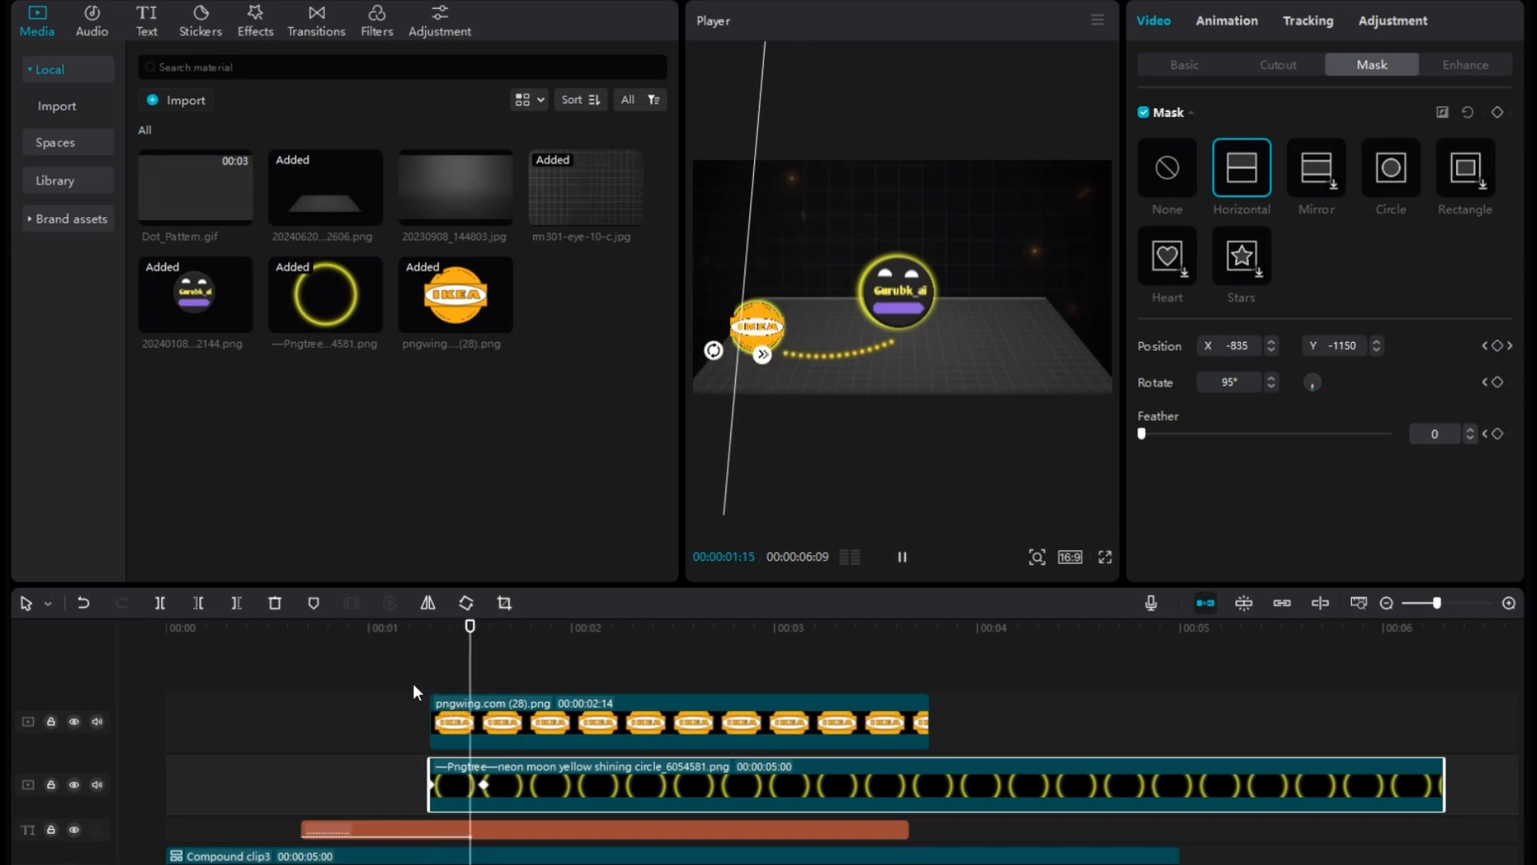
pyautogui.press('space')
# Select the IKEA logo clip and play back the scene to check the logo and ring animation.
pyautogui.moveTo(570, 675); pyautogui.dragTo(524, 682)
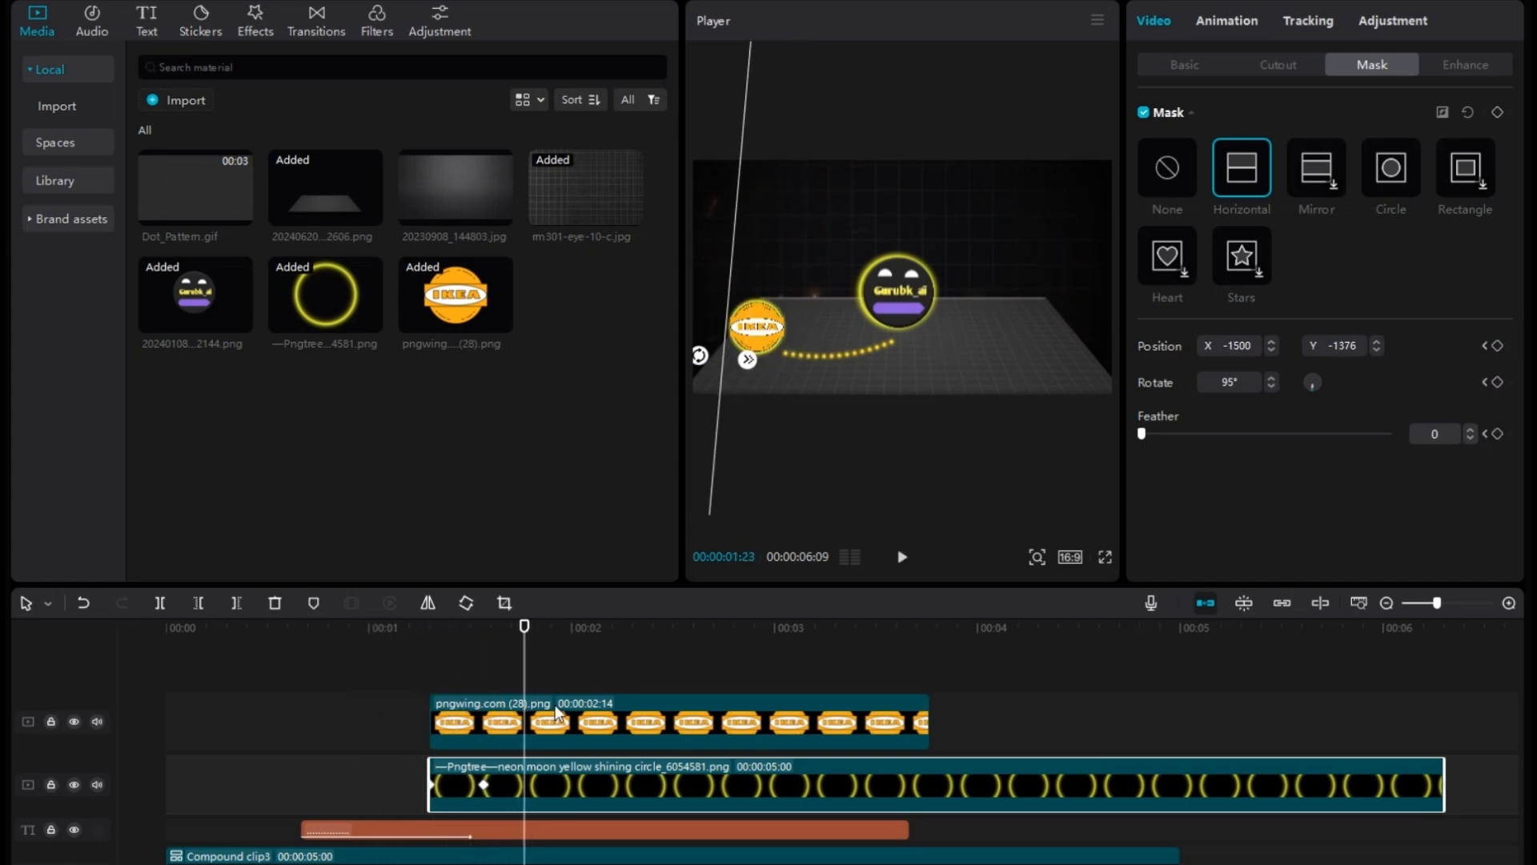
pyautogui.click(588, 724)
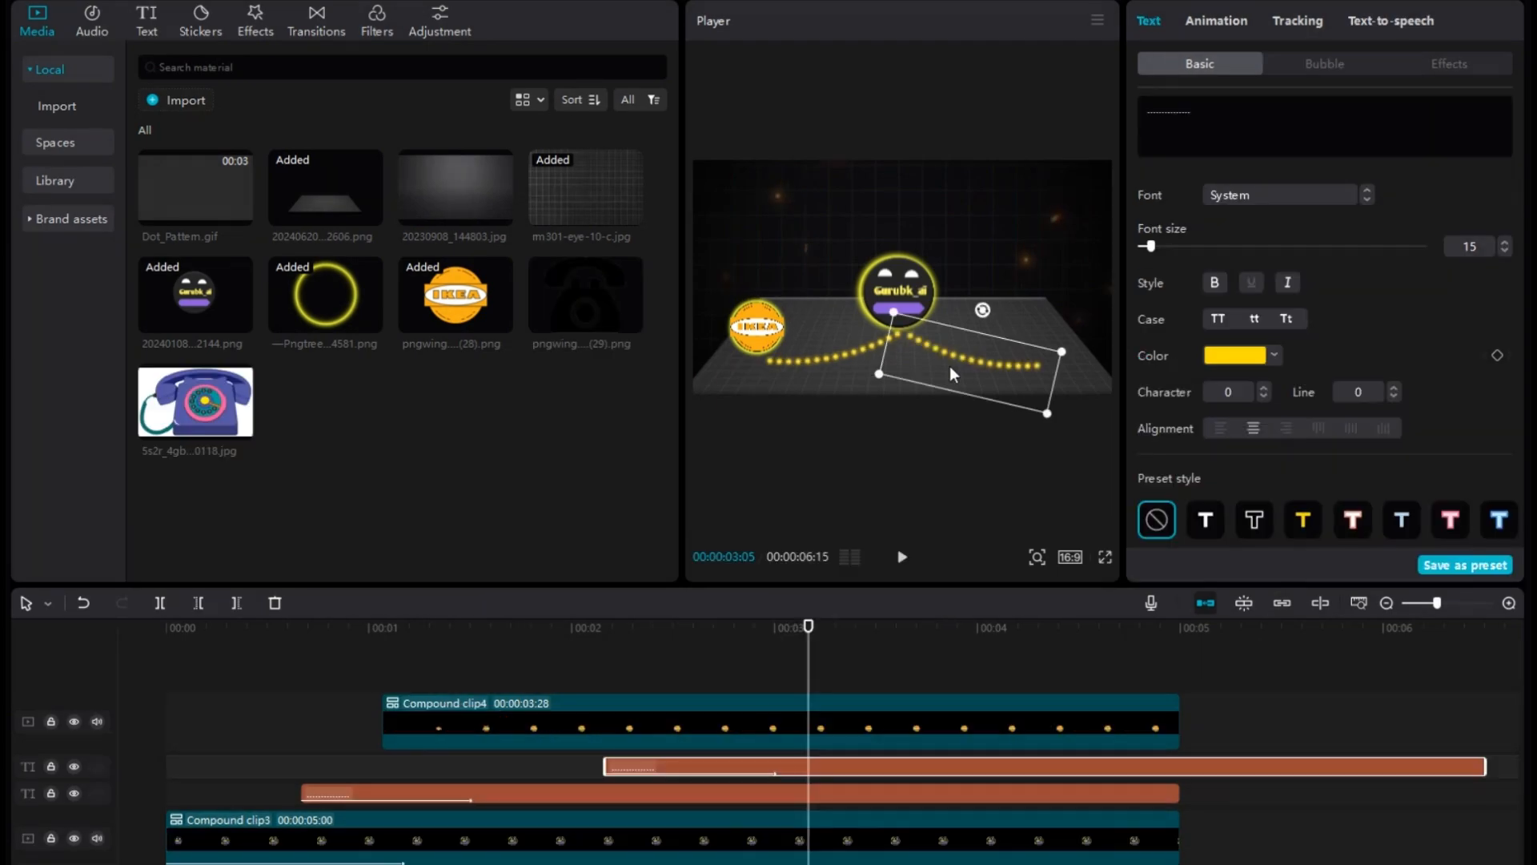
pyautogui.moveTo(812, 631); pyautogui.dragTo(565, 631)
pyautogui.press('space')
pyautogui.press('space')
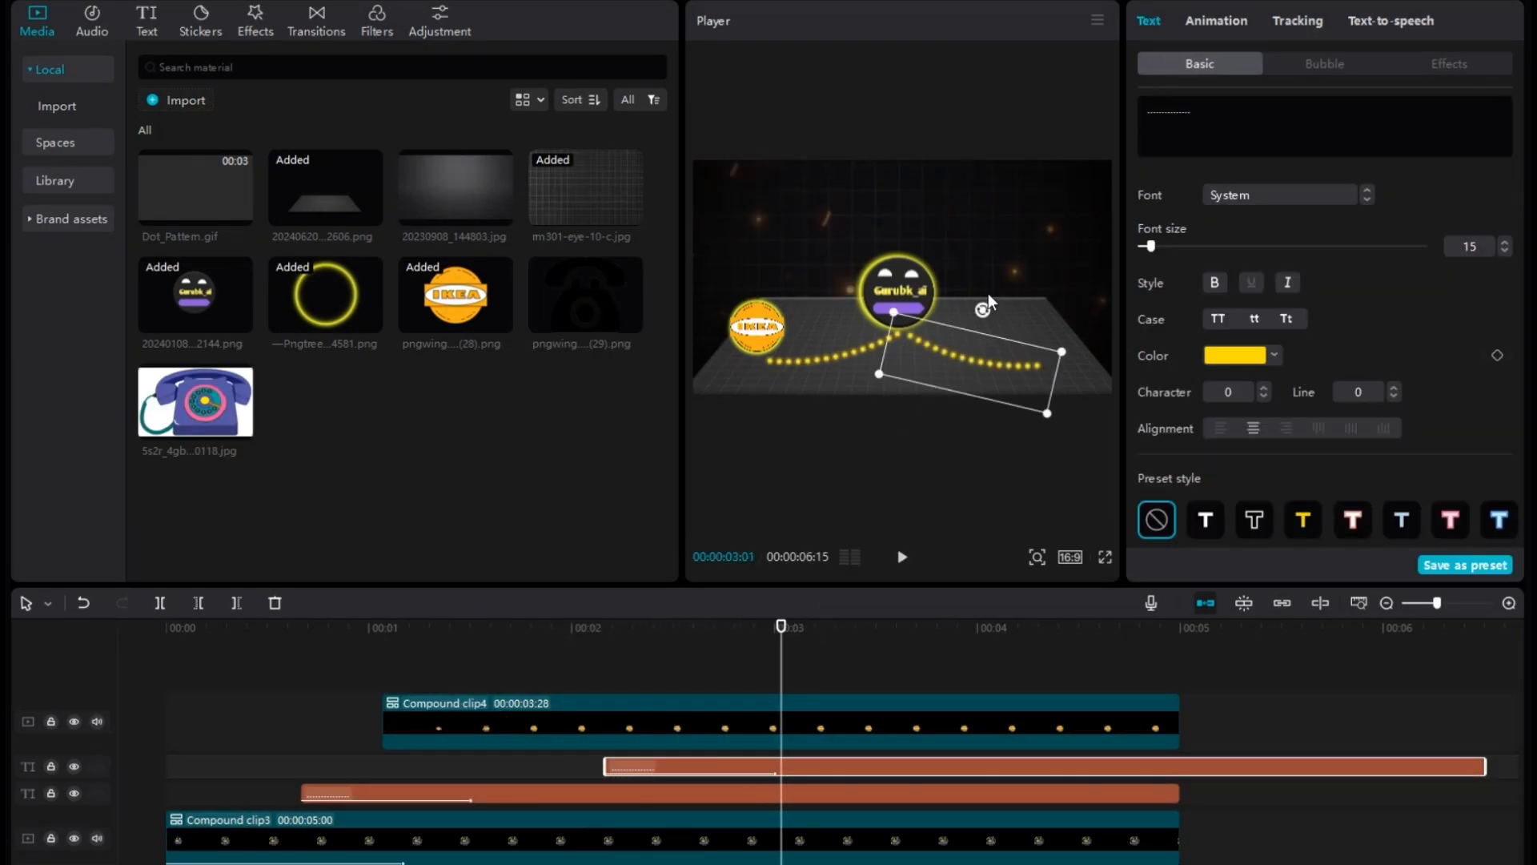
# Set the Curve strength of the second dotted line to -53°.
pyautogui.scroll(-10, 1236, 369)
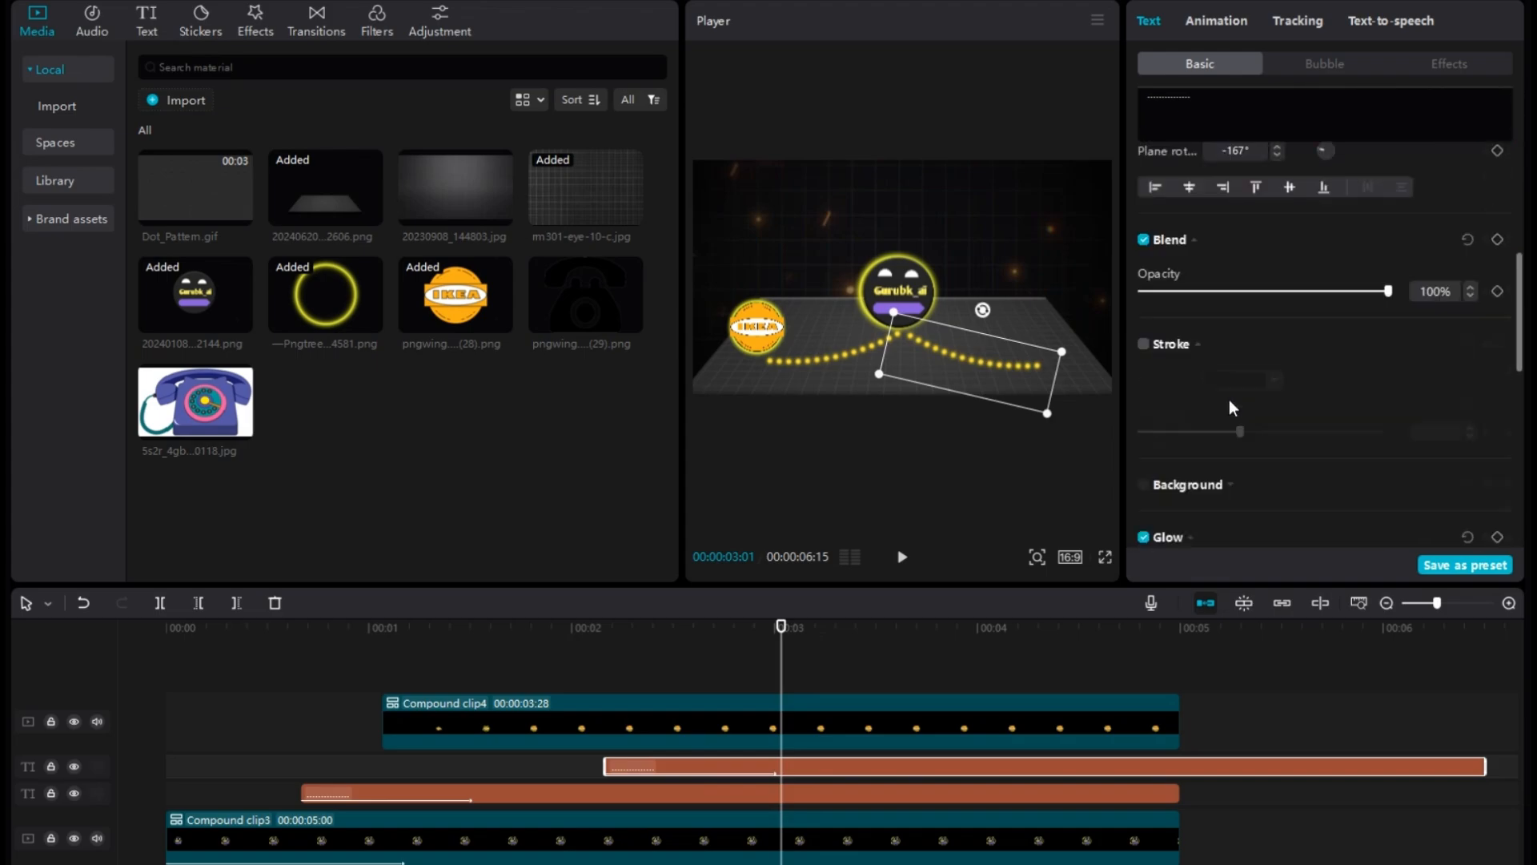
pyautogui.scroll(-1, 1217, 432)
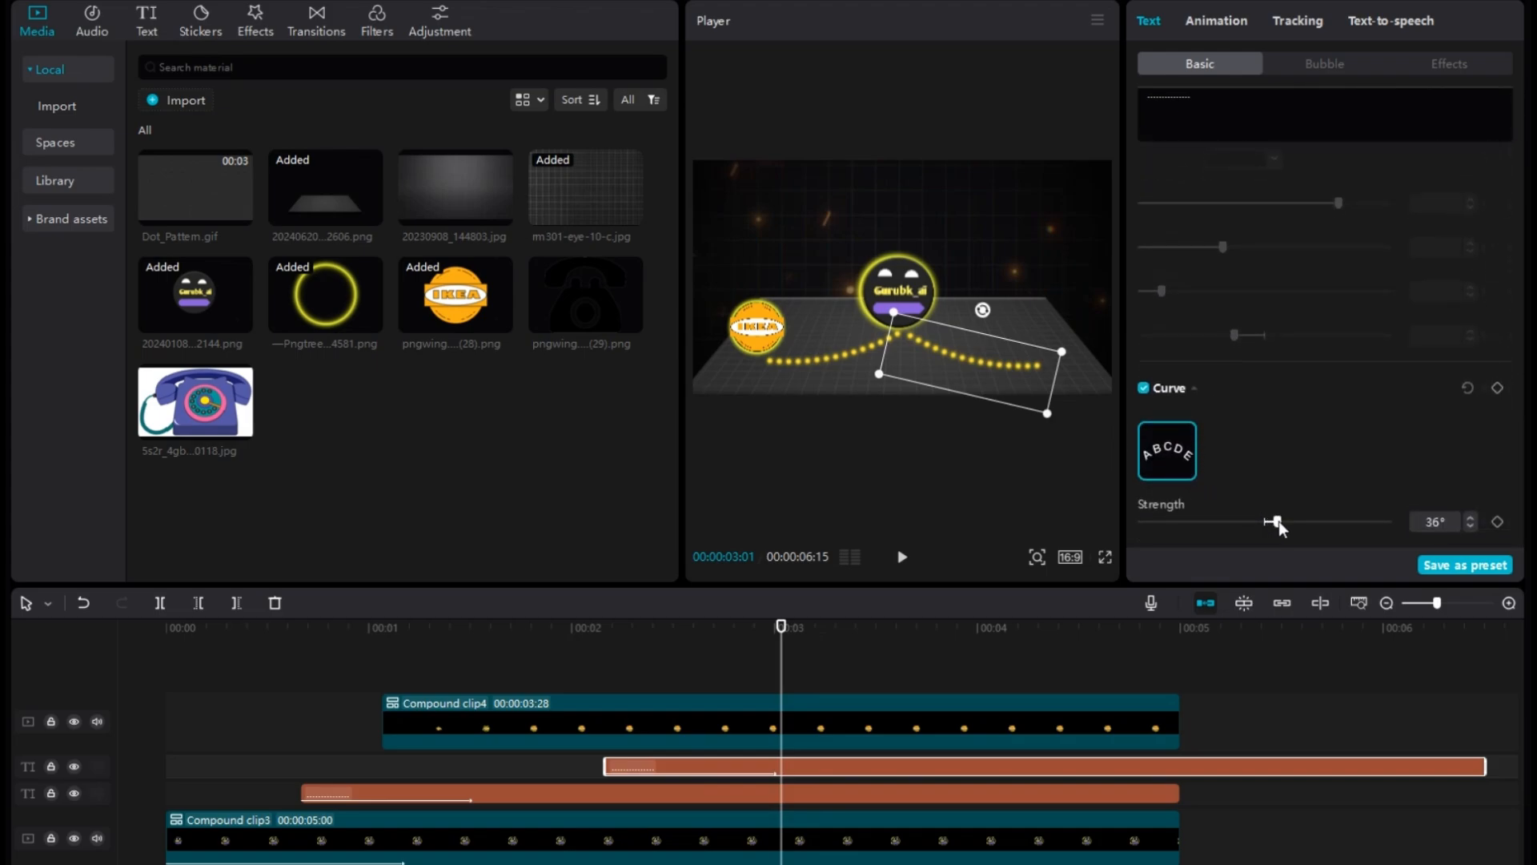
pyautogui.moveTo(1280, 520); pyautogui.dragTo(1243, 534)
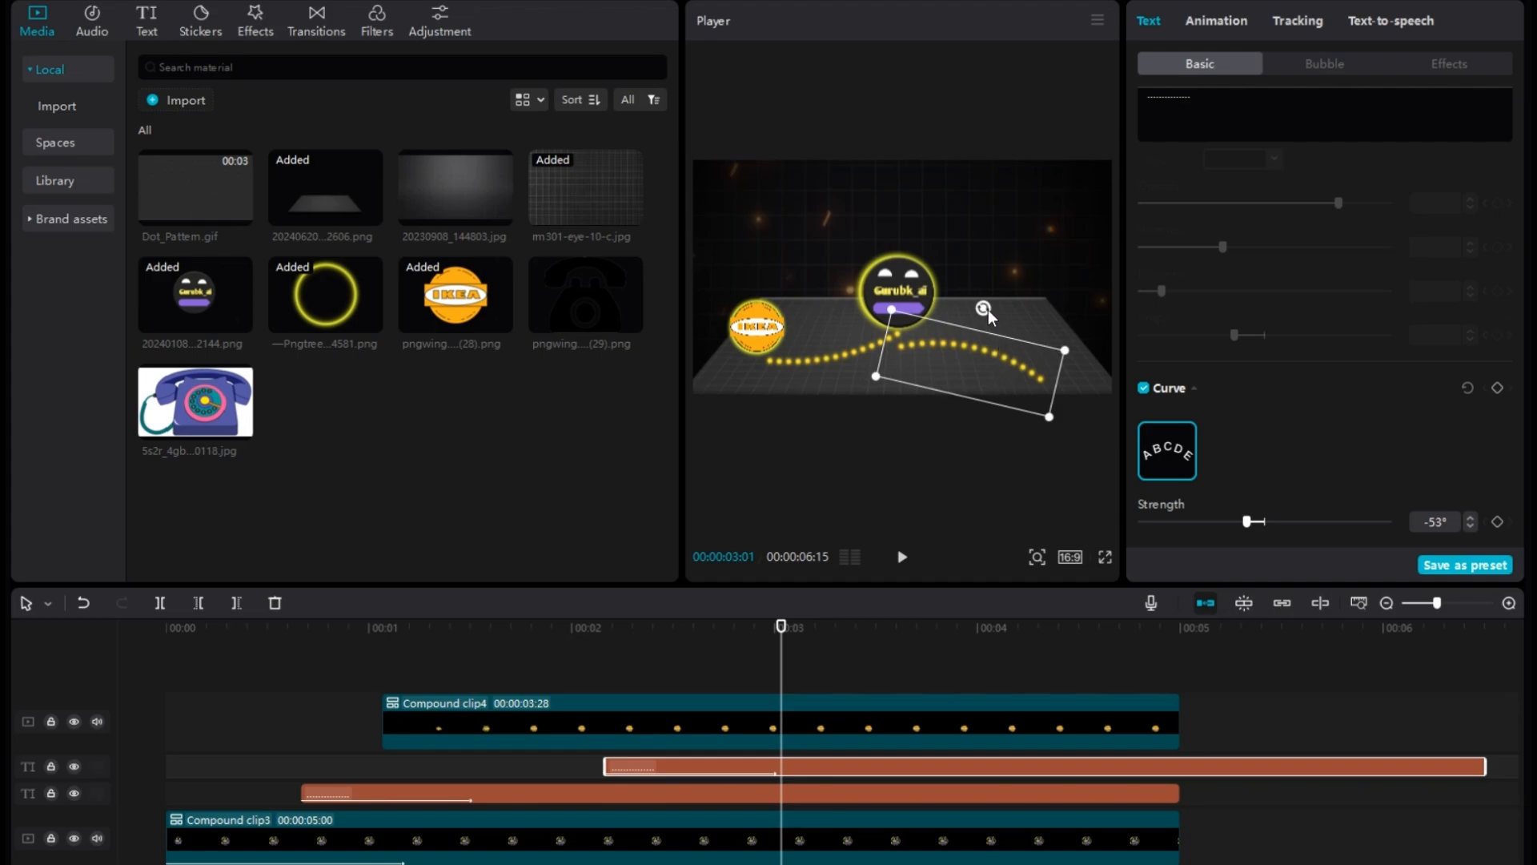
# Rotate the second dotted line so it bows downward, resize it, and align its inner end beneath the central logo.
pyautogui.moveTo(984, 309); pyautogui.dragTo(950, 583)
pyautogui.moveTo(970, 347); pyautogui.dragTo(979, 338)
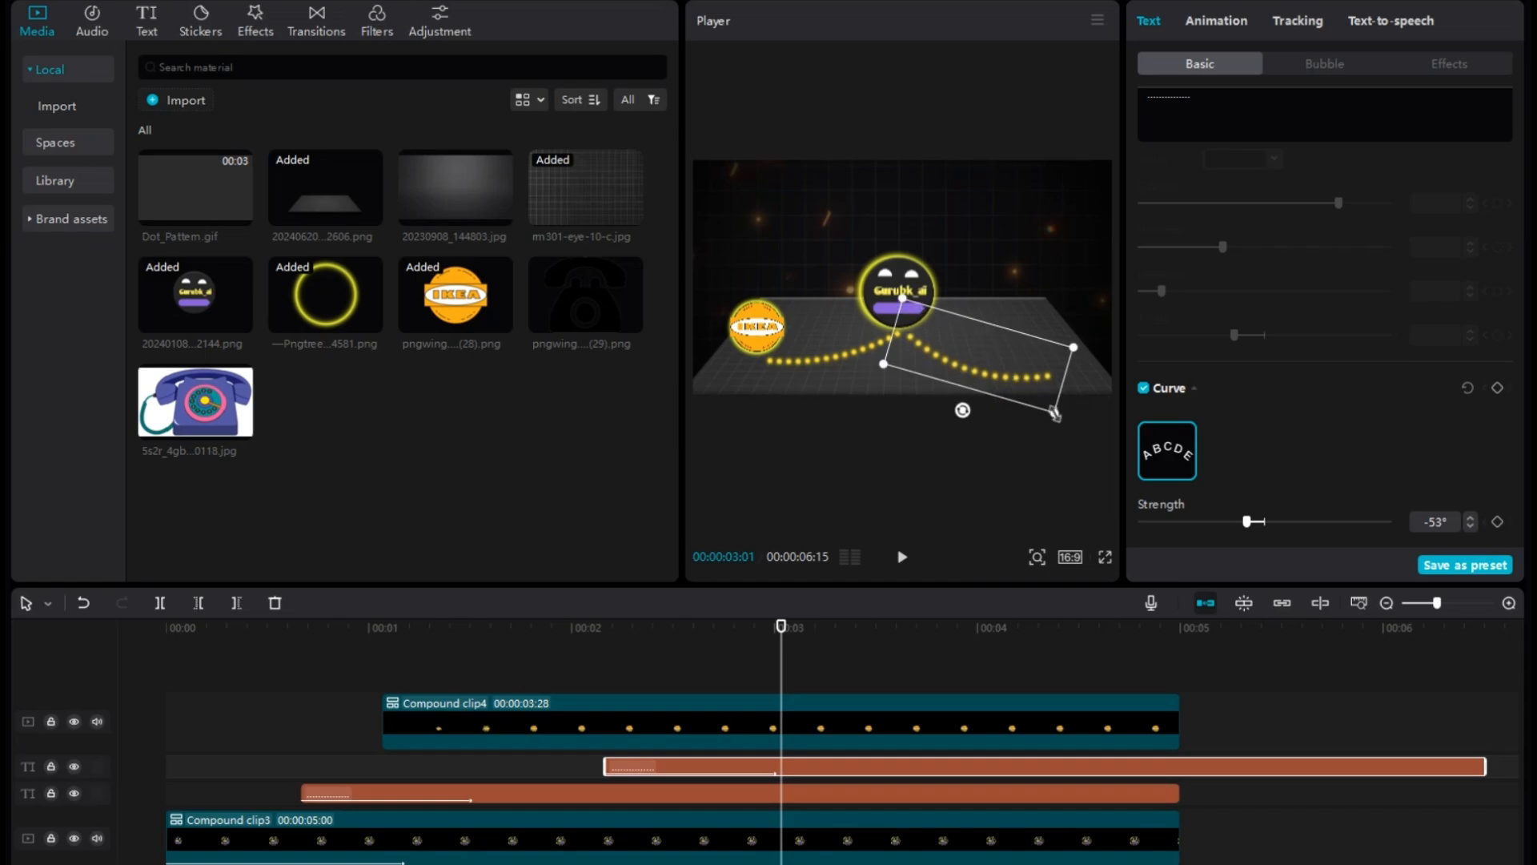
pyautogui.moveTo(1055, 412); pyautogui.dragTo(969, 397)
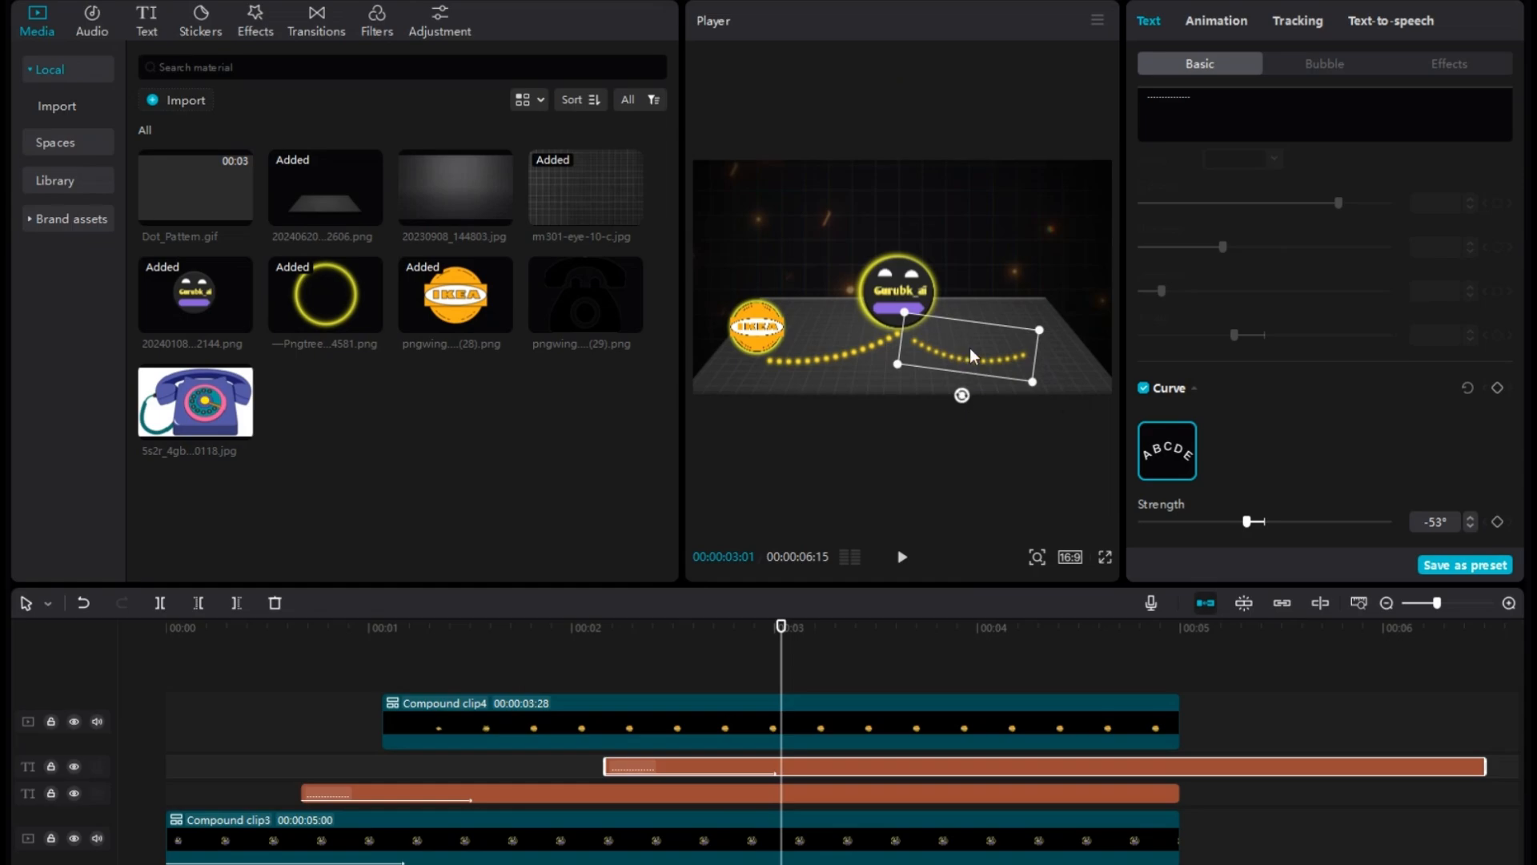
pyautogui.moveTo(969, 347); pyautogui.dragTo(1044, 326)
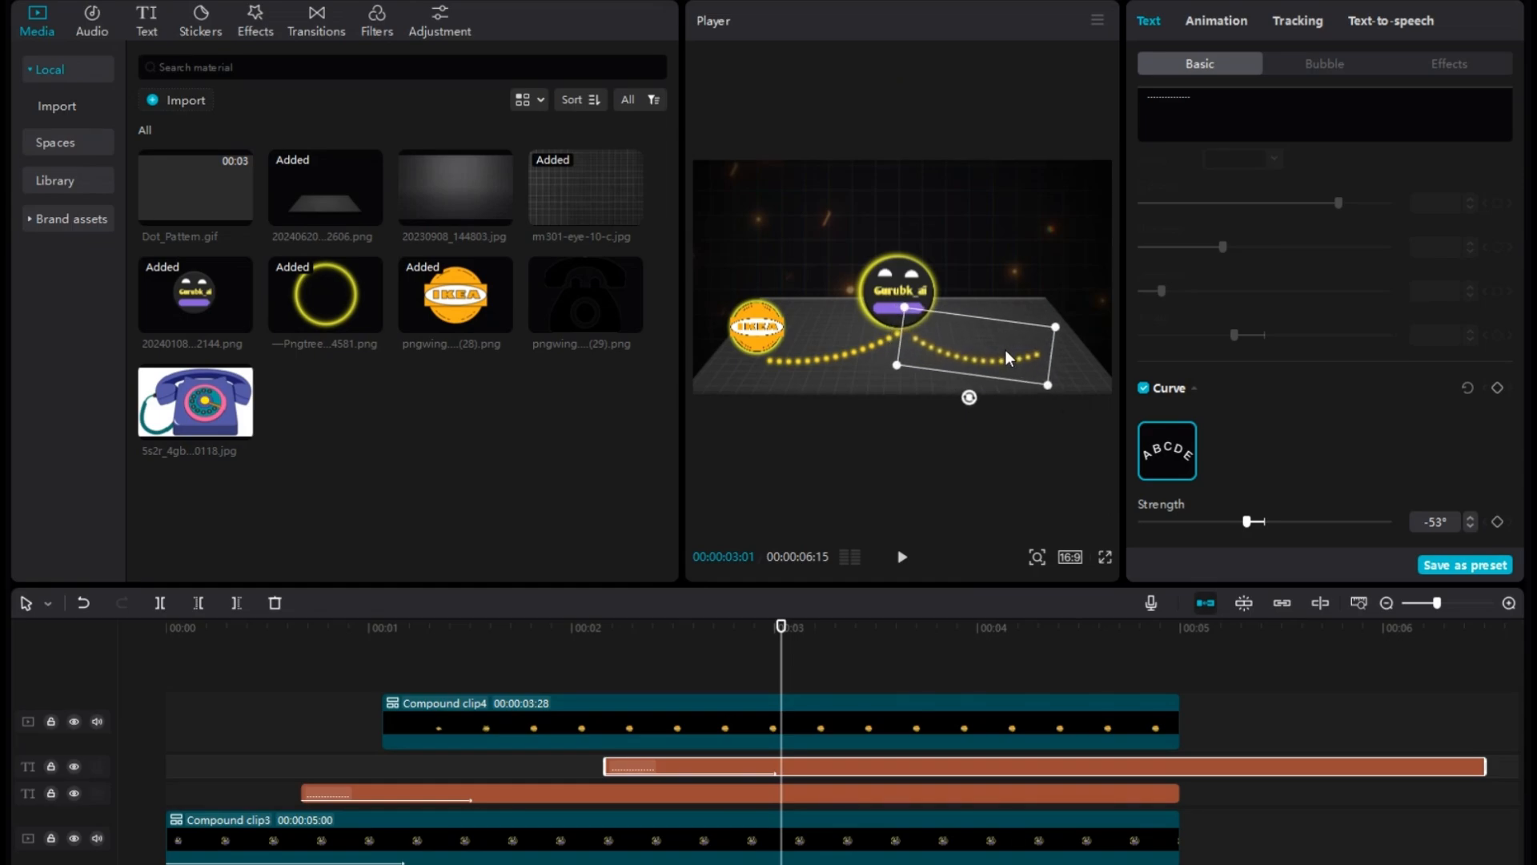
# Overlay the telephone image at 00:00:02:24, scaled down, and key out its white background with Chroma key.
pyautogui.moveTo(195, 402); pyautogui.dragTo(749, 688)
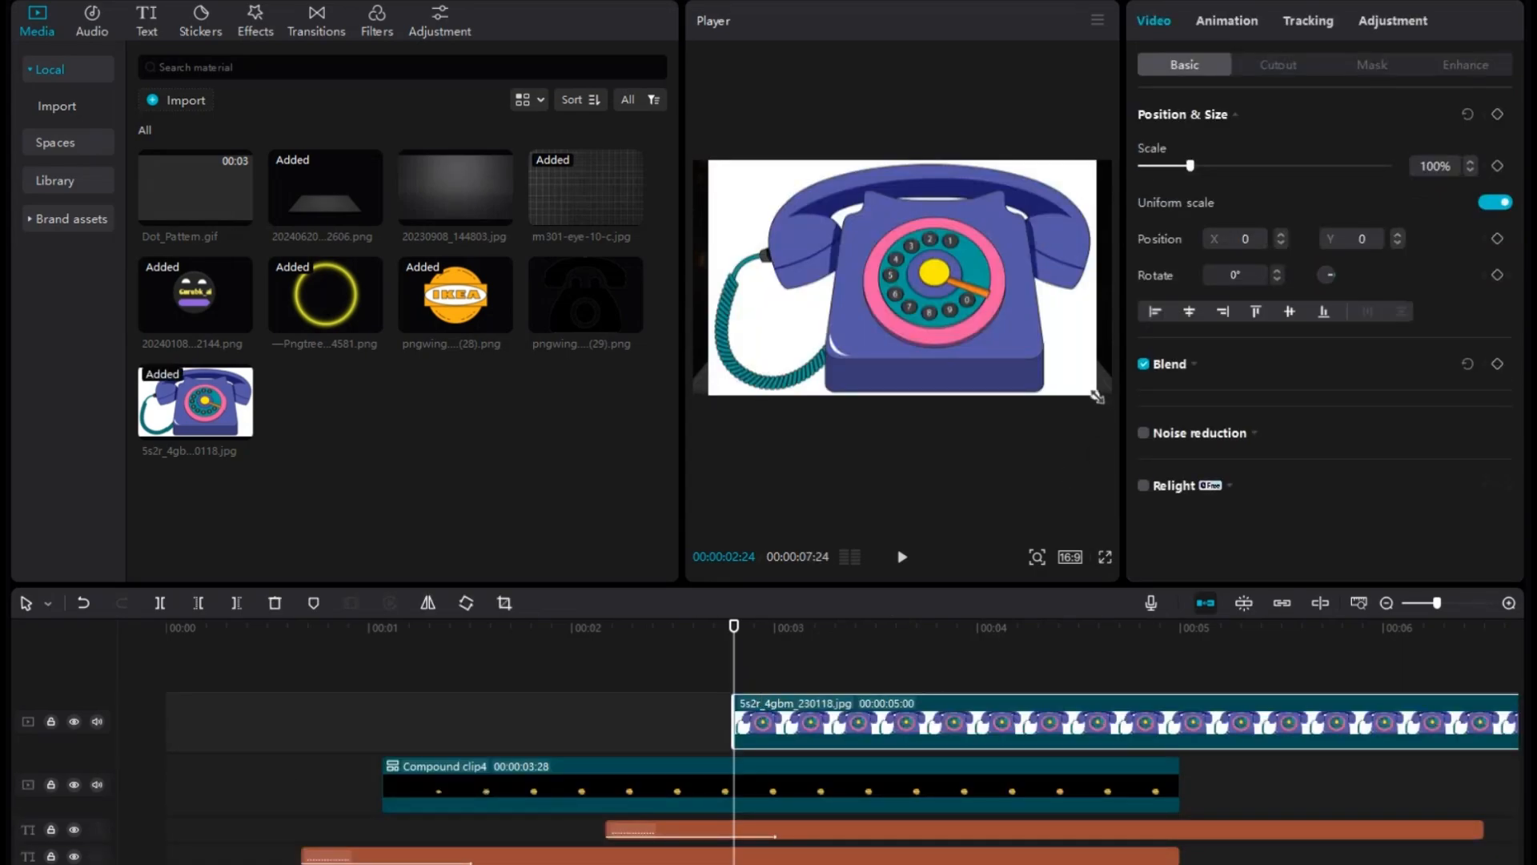
pyautogui.moveTo(1097, 397); pyautogui.dragTo(1066, 362)
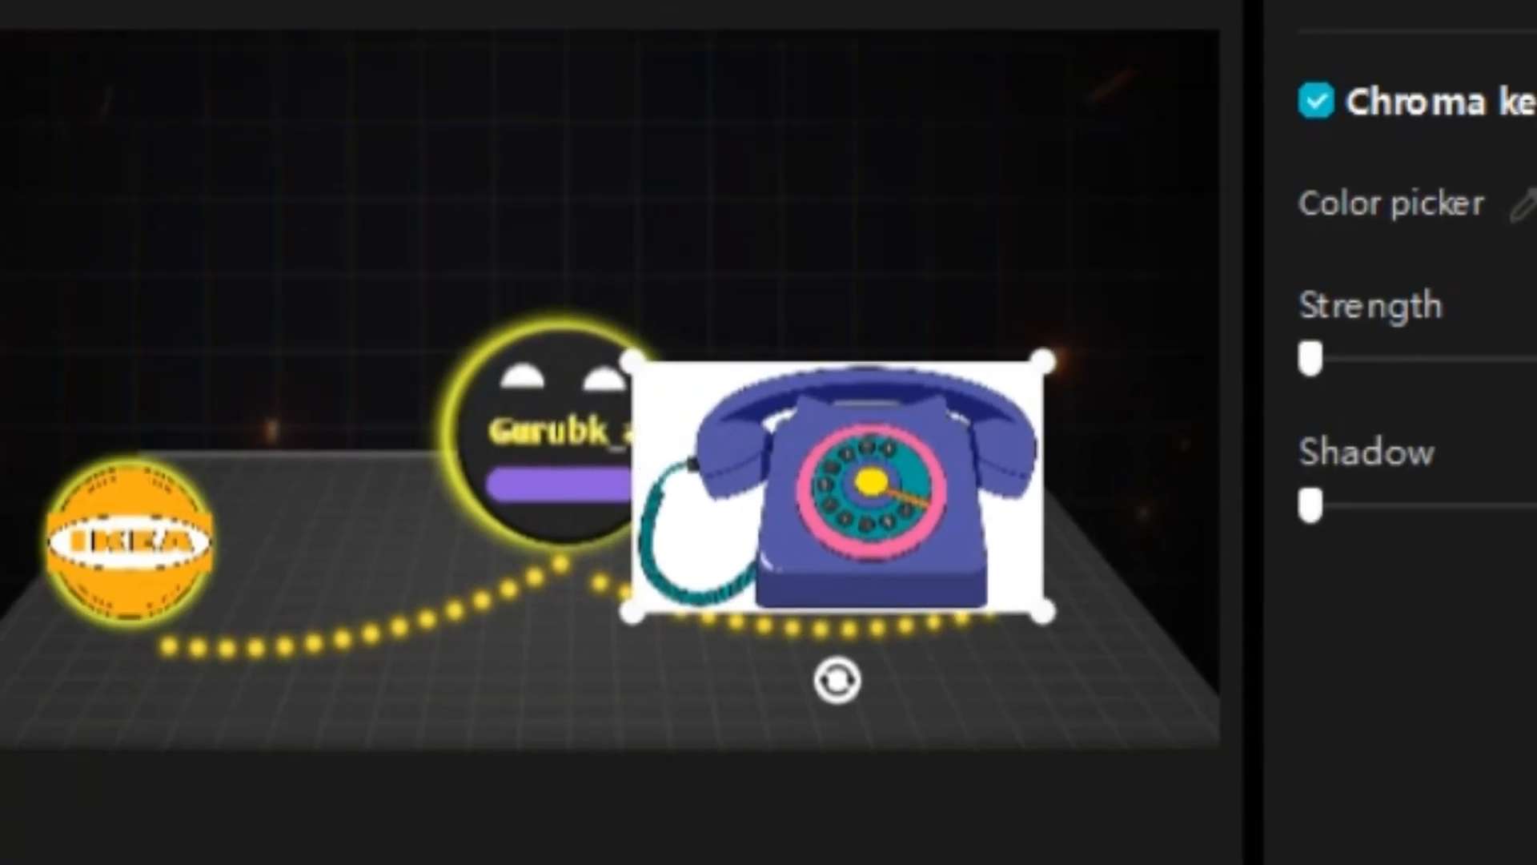
pyautogui.click(1502, 392)
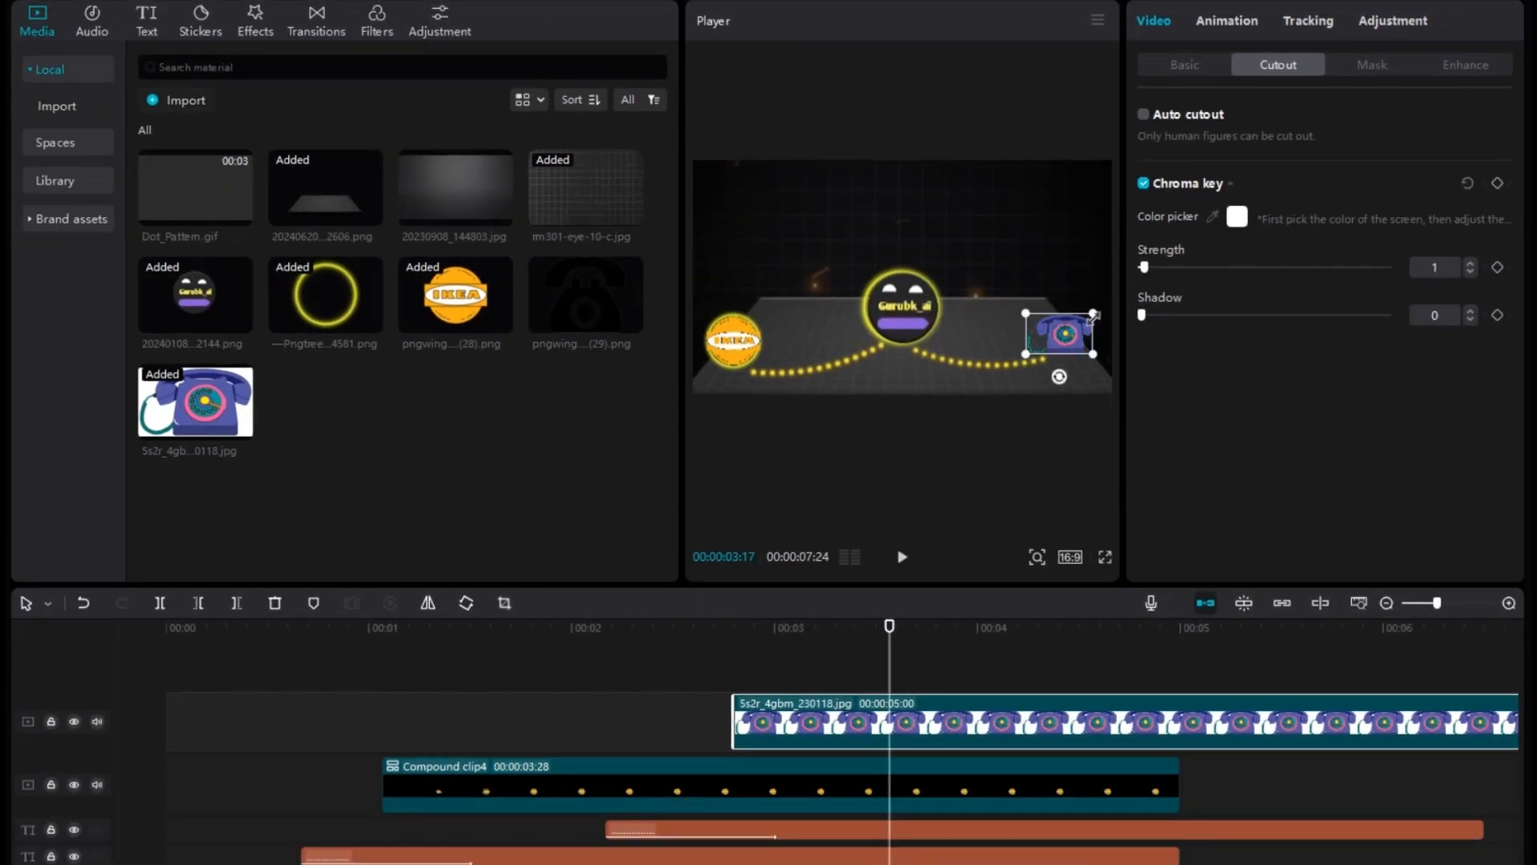
# Add the yellow neon circle image beneath the telephone clip, and shrink and center it around the telephone.
pyautogui.moveTo(344, 305); pyautogui.dragTo(698, 706)
pyautogui.moveTo(903, 277); pyautogui.dragTo(983, 309)
pyautogui.moveTo(1101, 427); pyautogui.dragTo(1040, 366)
pyautogui.moveTo(983, 309); pyautogui.dragTo(1063, 331)
pyautogui.moveTo(1007, 275); pyautogui.dragTo(1022, 293)
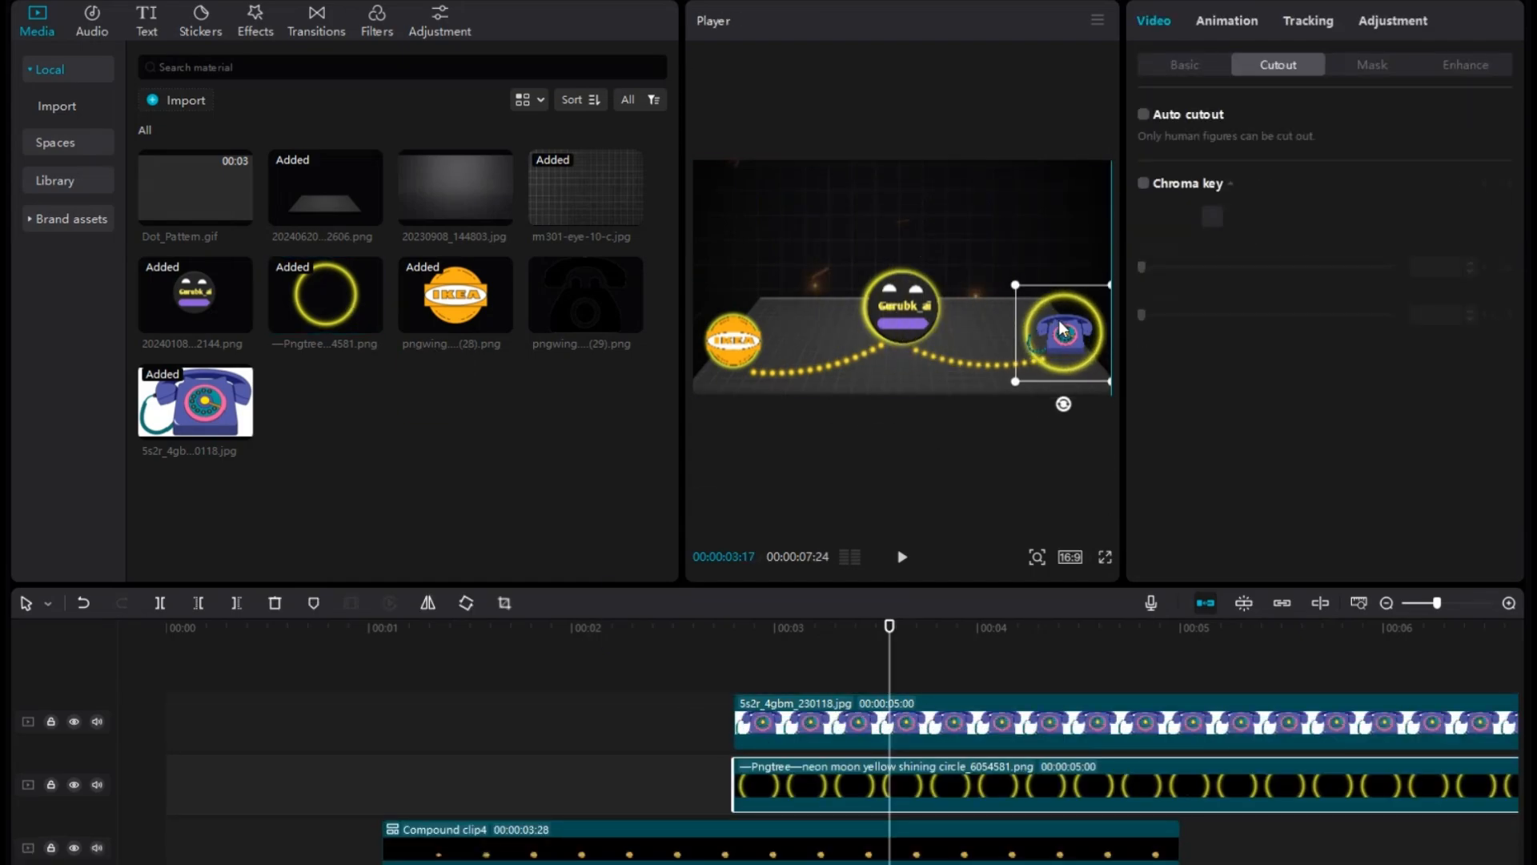
# Apply a Horizontal mask to the telephone's neon ring and keyframe it at the start of the ring clip.
pyautogui.click(1372, 64)
pyautogui.click(1241, 168)
pyautogui.moveTo(1065, 360); pyautogui.dragTo(977, 344)
pyautogui.moveTo(781, 779); pyautogui.dragTo(735, 783)
# From about 00:00:03:07, rotate and move the mask line clear of the telephone's ring to animate its reveal, and review it.
pyautogui.click(822, 630)
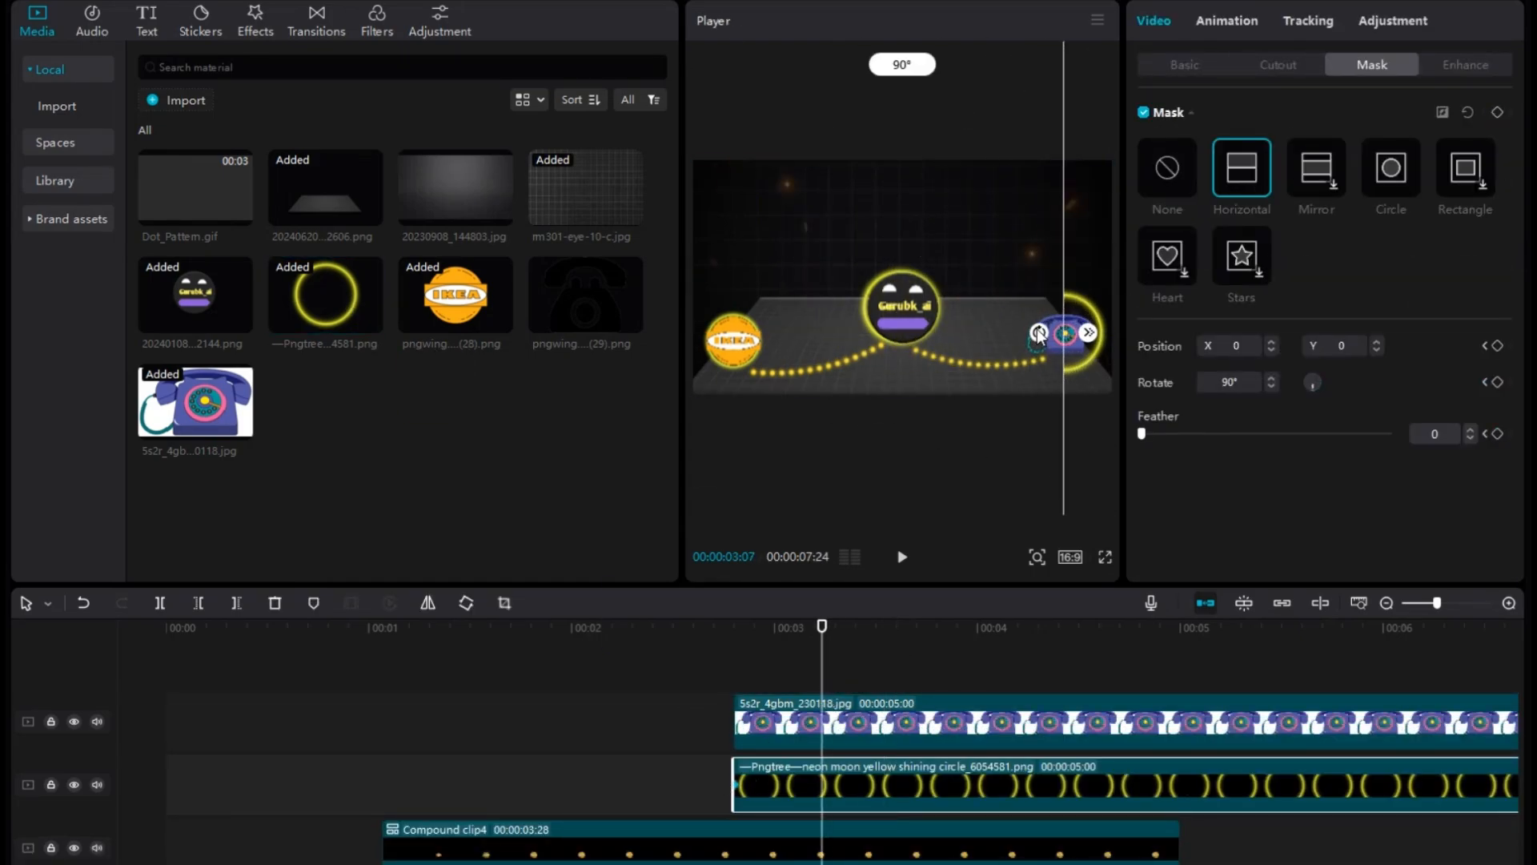
pyautogui.moveTo(1040, 331); pyautogui.dragTo(1066, 400)
pyautogui.moveTo(1067, 335); pyautogui.dragTo(1070, 466)
pyautogui.click(724, 630)
pyautogui.click(896, 557)
pyautogui.click(896, 557)
pyautogui.click(758, 630)
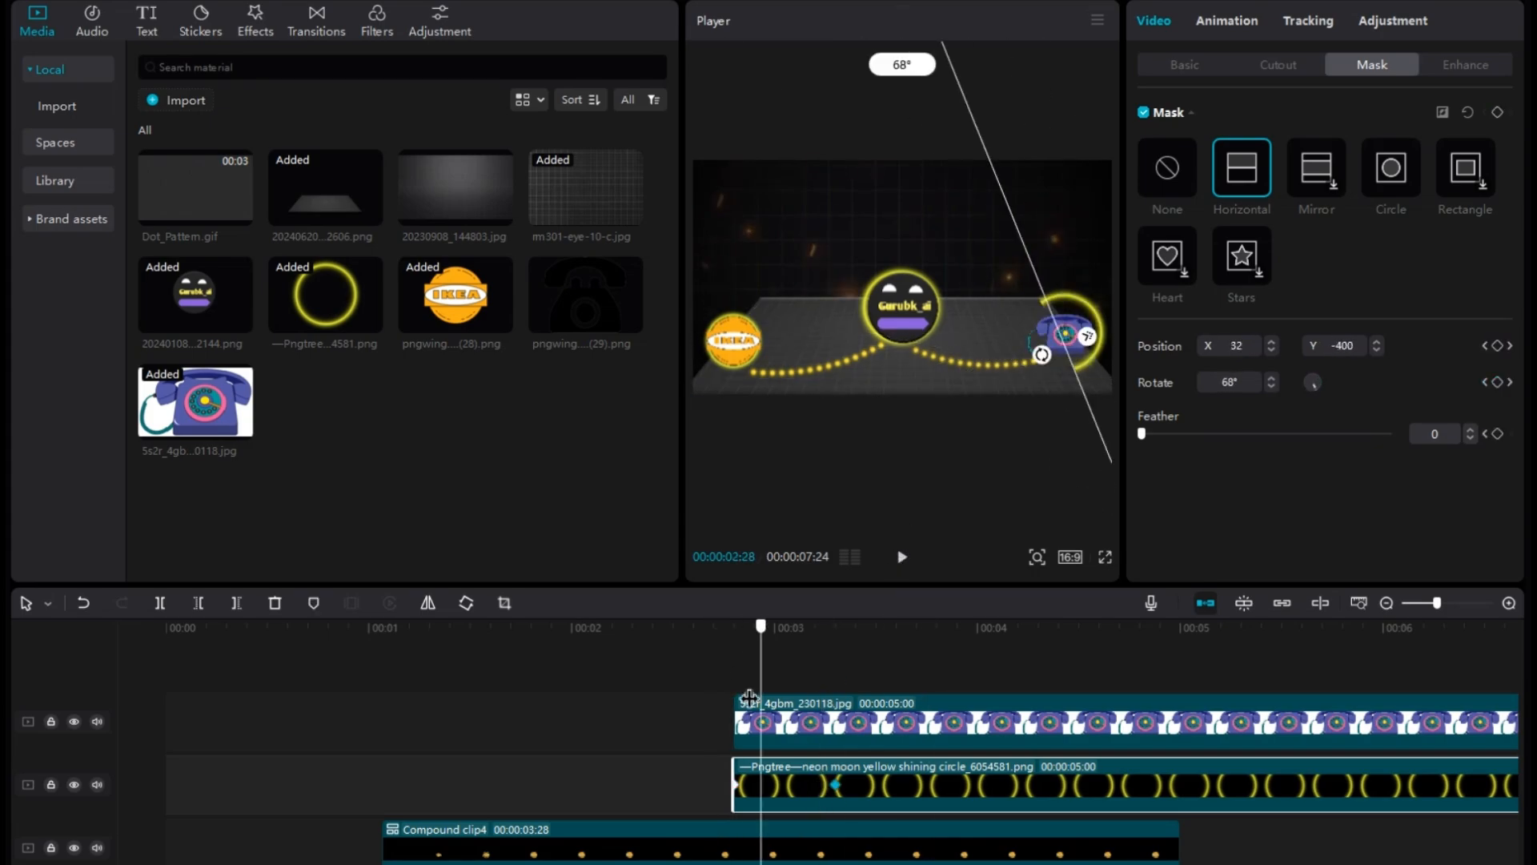
# Split the telephone and ring clips at about 00:00:05, delete the excess, and preview the telephone's reveal.
pyautogui.moveTo(758, 630); pyautogui.dragTo(1180, 630)
pyautogui.moveTo(841, 671); pyautogui.dragTo(655, 782)
pyautogui.hotkey('ctrl', 'b')
pyautogui.press('Delete')
pyautogui.click(641, 633)
pyautogui.press('space')
pyautogui.click(639, 631)
pyautogui.press('space')
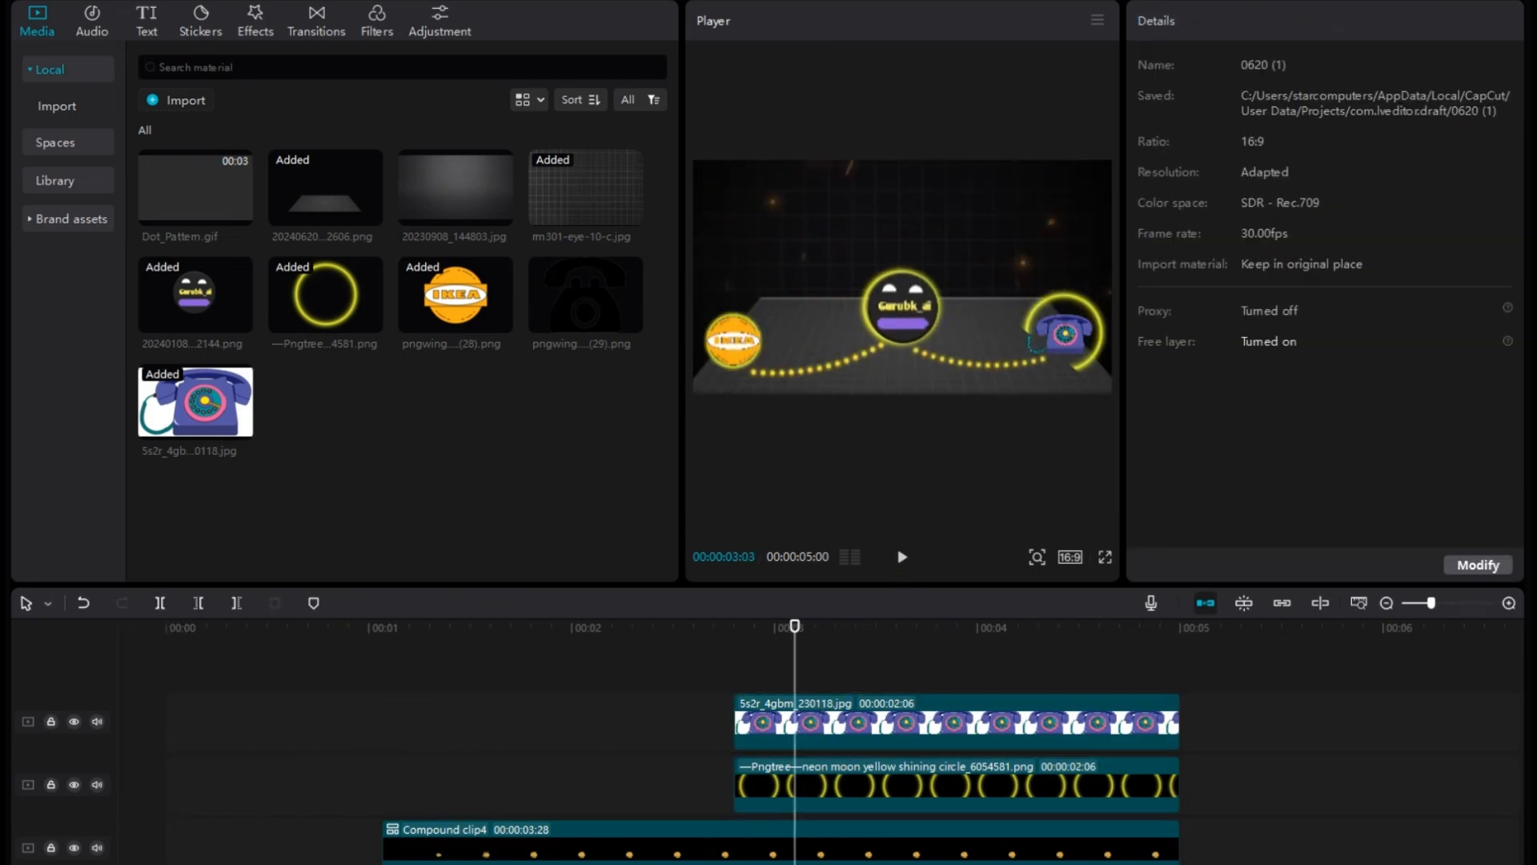
pyautogui.press('space')
# Combine the telephone and ring clips into a compound clip, apply the Fade In animation, and preview it.
pyautogui.moveTo(641, 671); pyautogui.dragTo(834, 783)
pyautogui.hotkey('alt', 'g')
pyautogui.click(382, 631)
pyautogui.press('space')
pyautogui.press('space')
pyautogui.click(1287, 20)
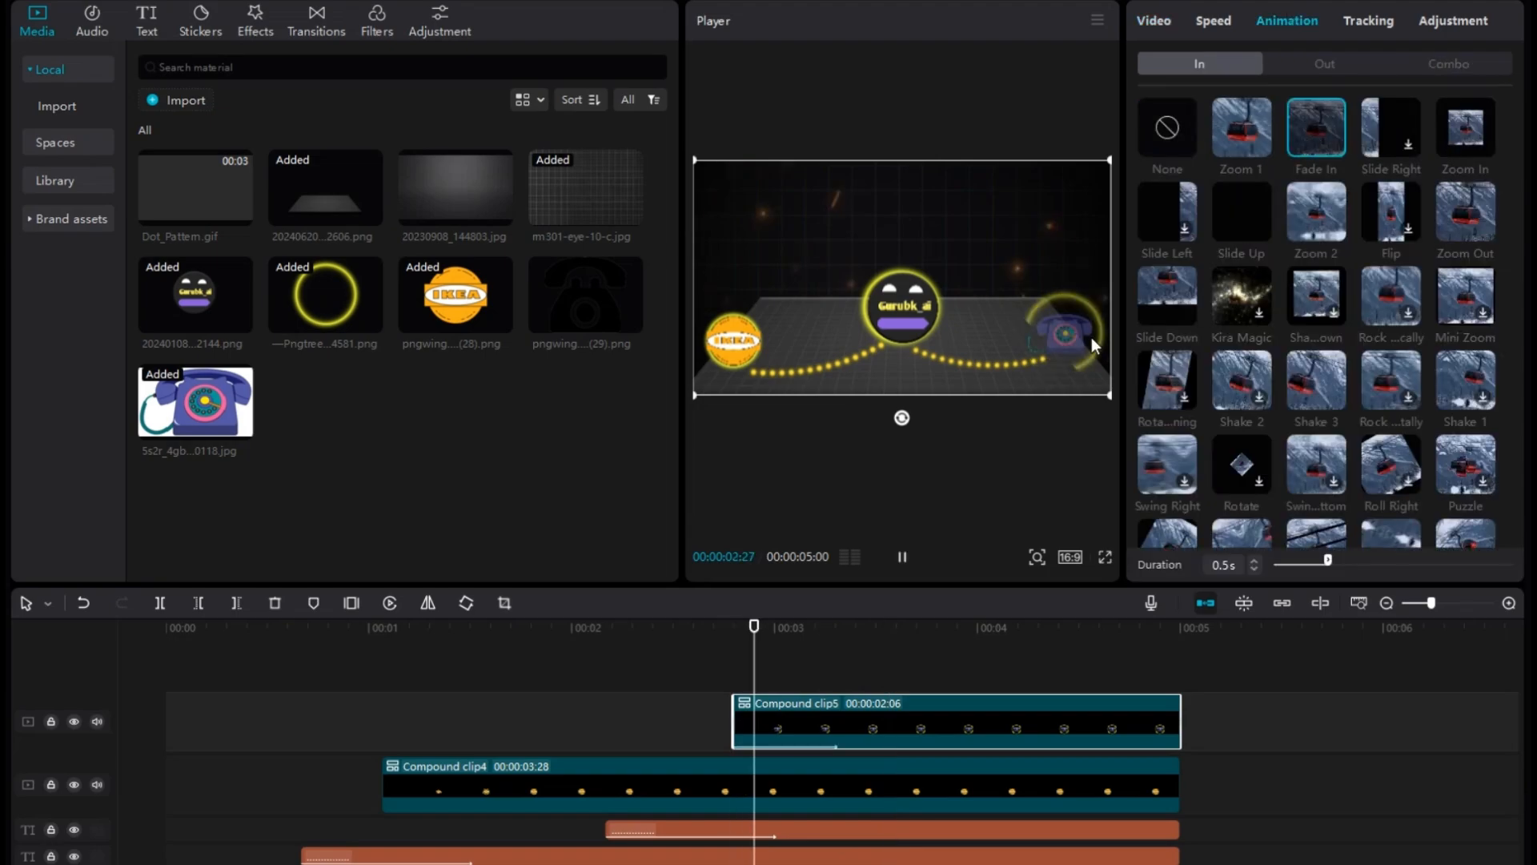
pyautogui.click(902, 556)
# Duplicate the IKEA compound clip at about 00:00:03:17, then shrink it and place the copy above the first IKEA icon.
pyautogui.rightClick(521, 798)
pyautogui.click(548, 563)
pyautogui.hotkey('ctrl', 'v')
pyautogui.moveTo(938, 783); pyautogui.dragTo(938, 674)
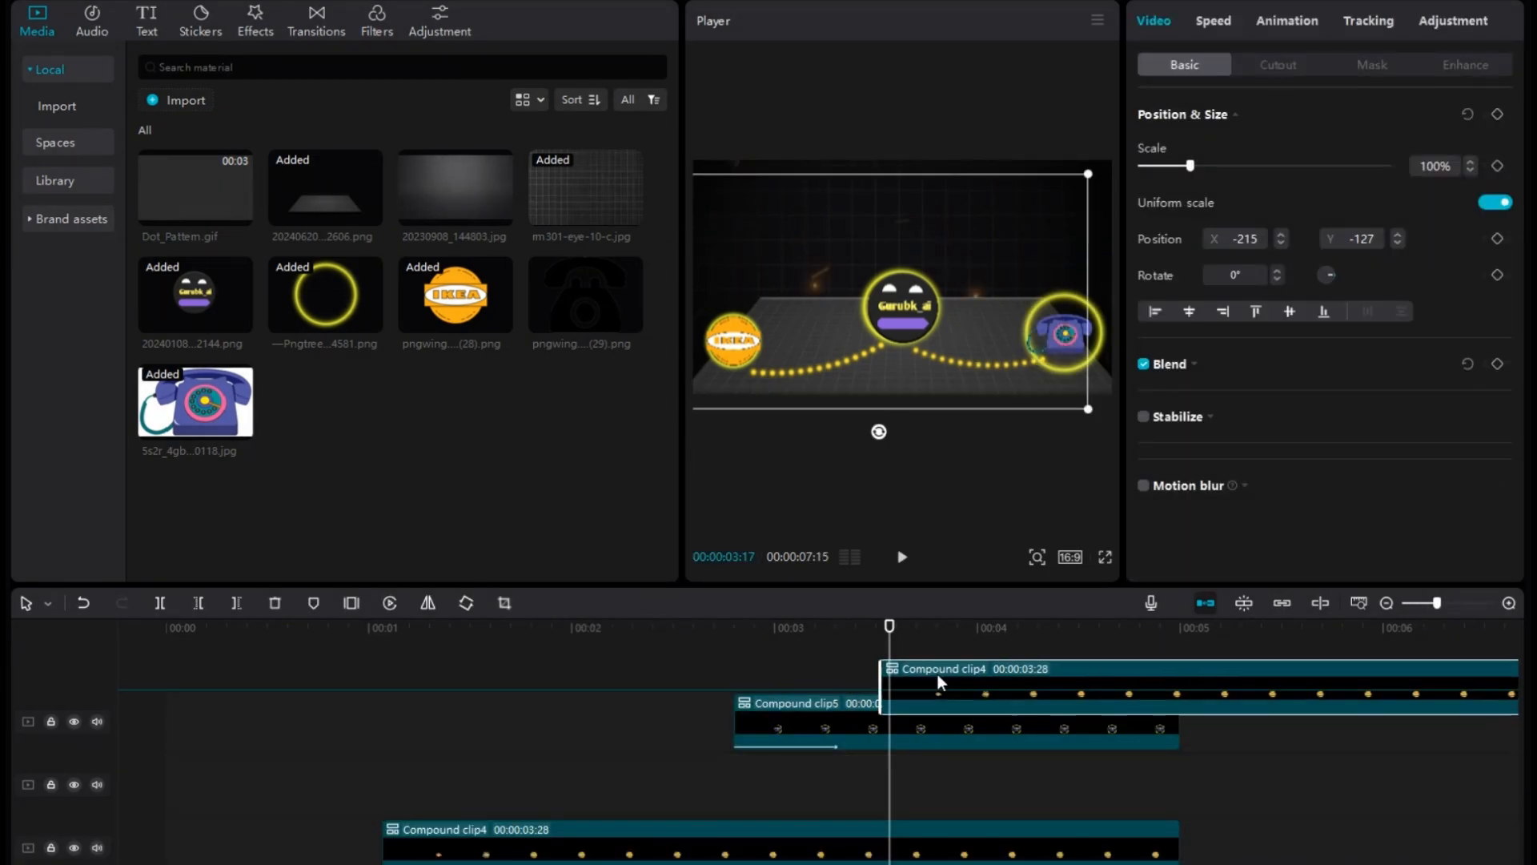
pyautogui.moveTo(953, 400); pyautogui.dragTo(885, 378)
pyautogui.click(1098, 631)
pyautogui.moveTo(1085, 395); pyautogui.dragTo(1021, 359)
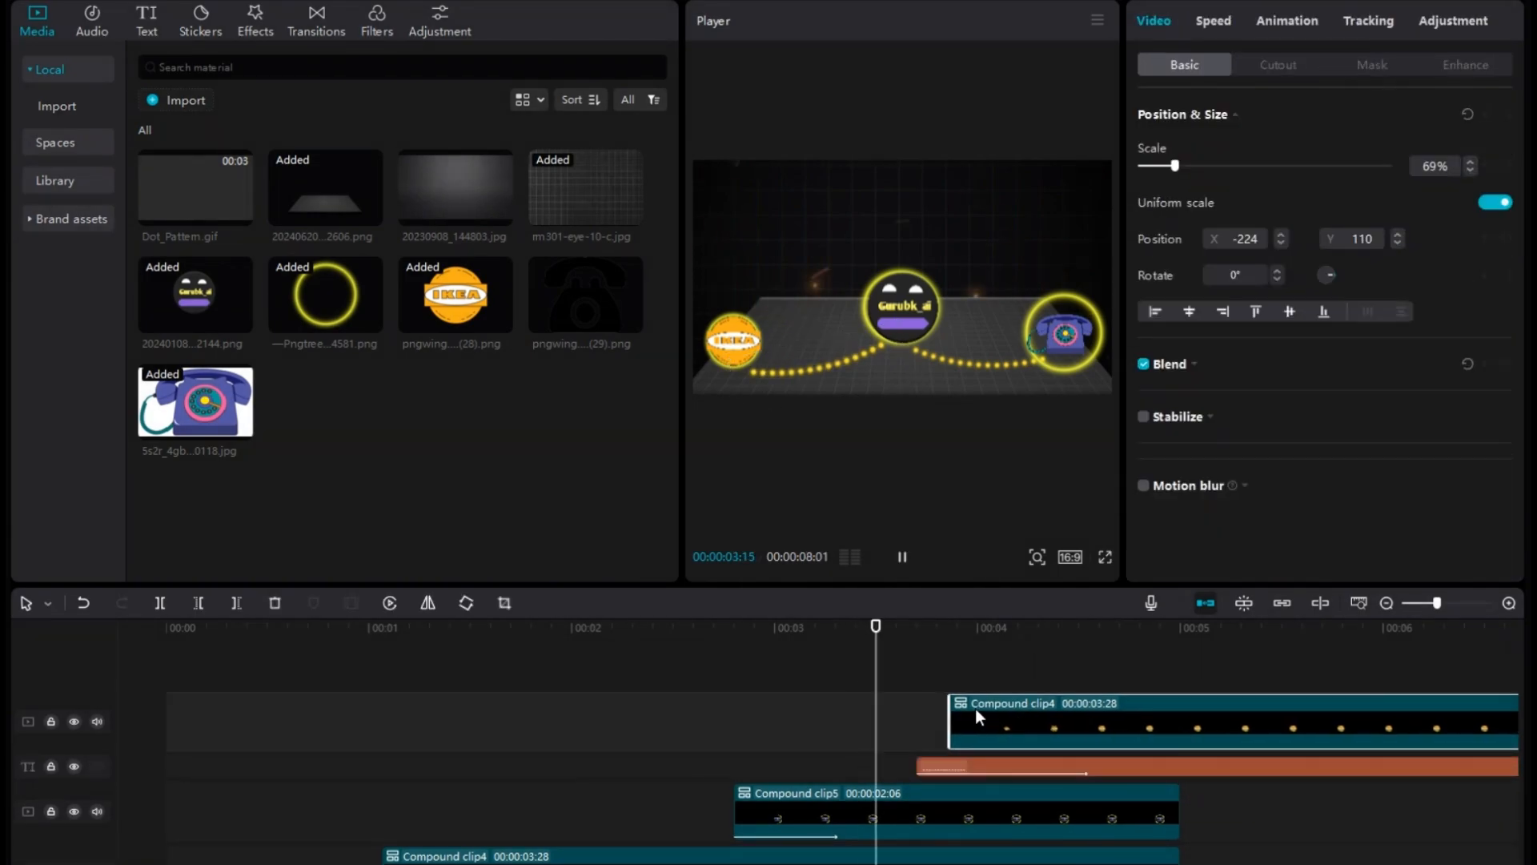
# Add a copy of the IKEA dotted line at about 00:00:03:20 and reposition it to link the smaller IKEA icon to the logo.
pyautogui.click(964, 767)
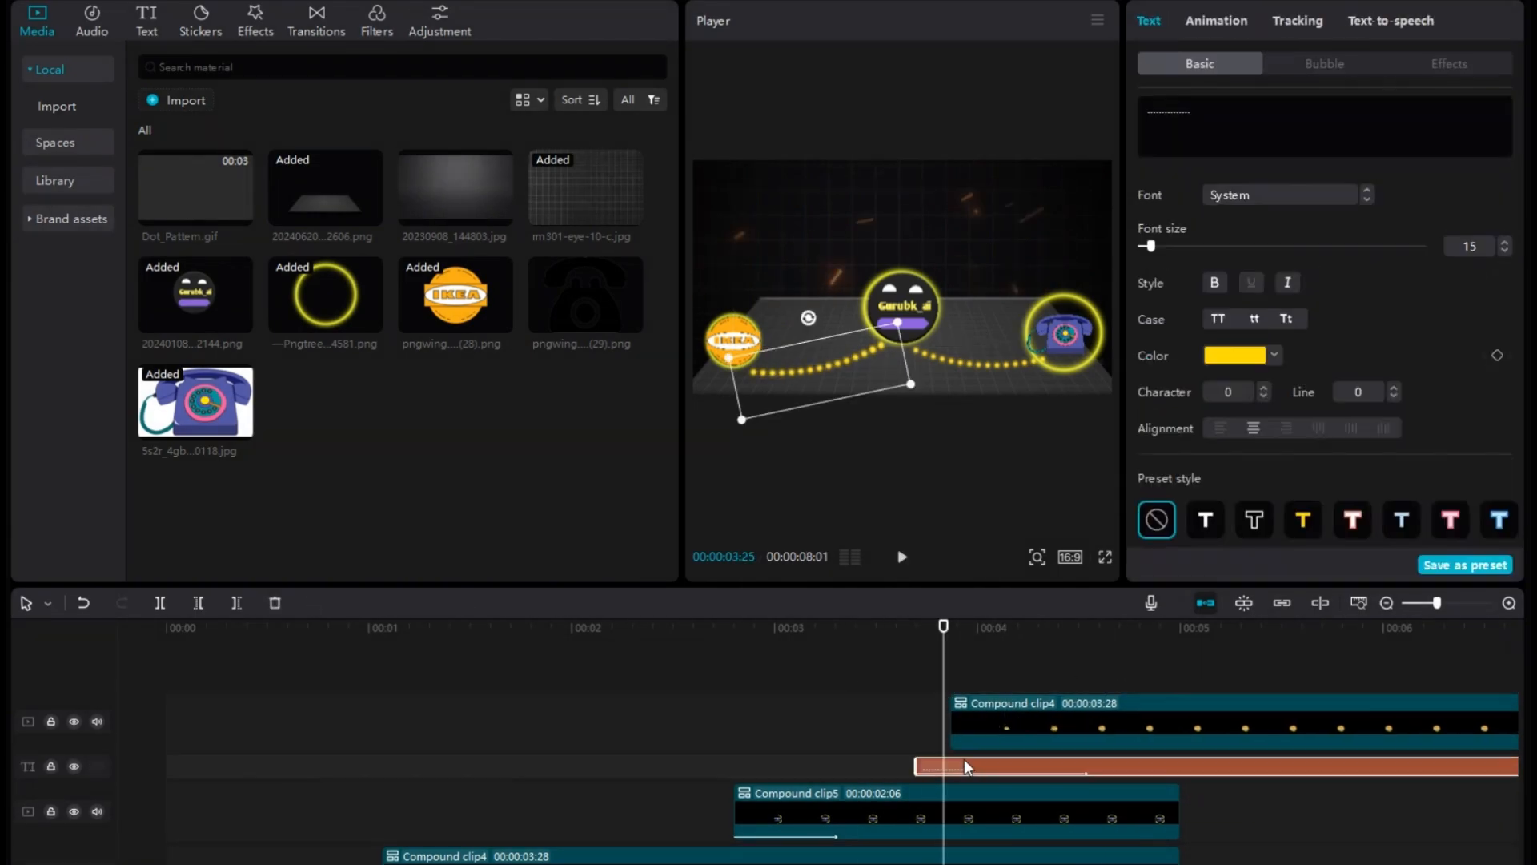
pyautogui.moveTo(825, 329); pyautogui.dragTo(873, 370)
pyautogui.click(791, 346)
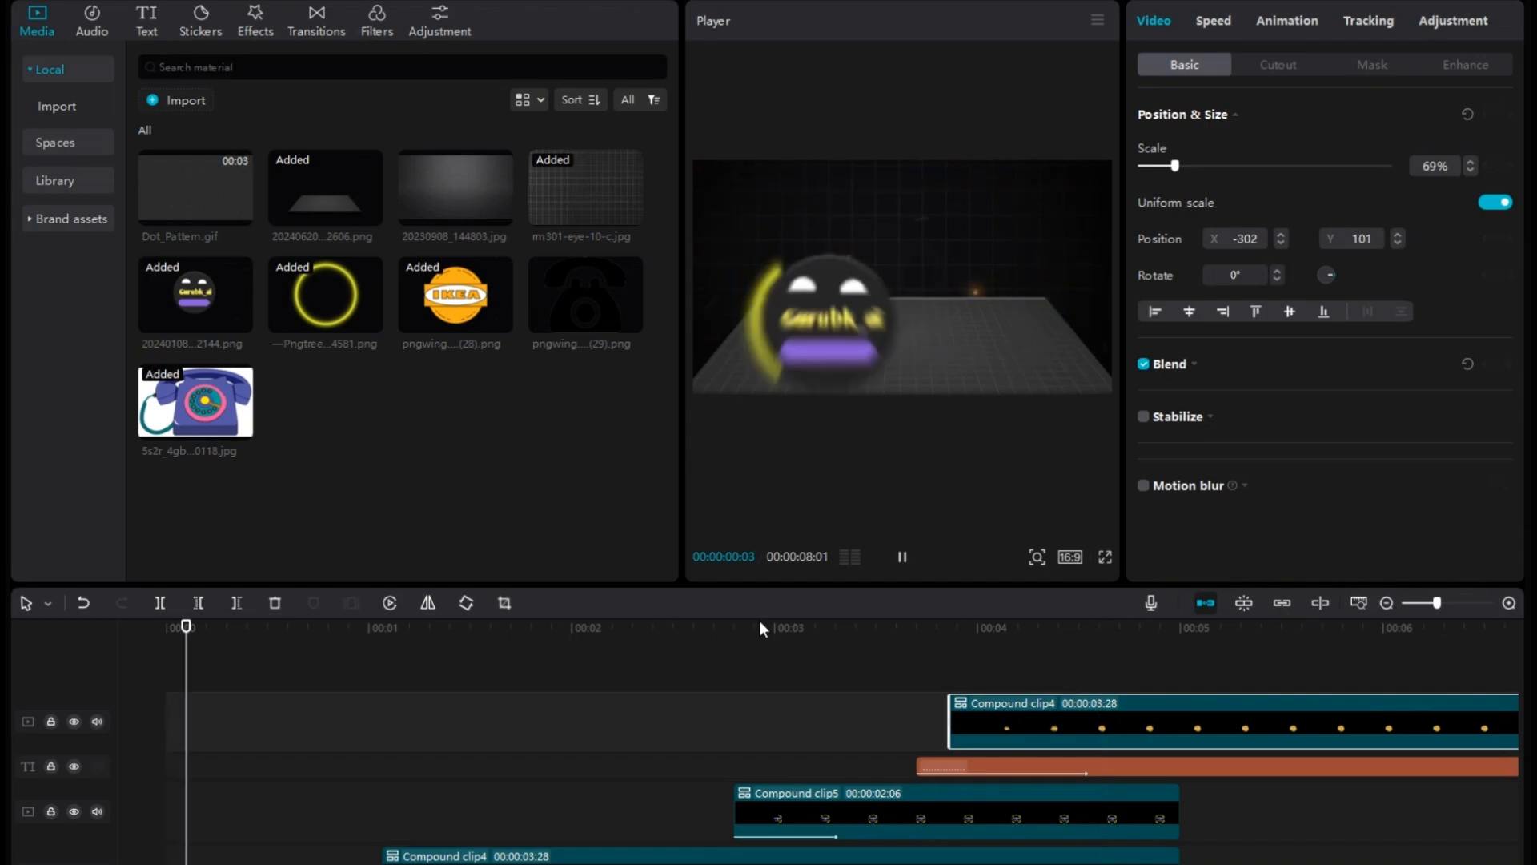
# Split the duplicated IKEA and dotted line clips at the end of the other clips and delete the excess.
pyautogui.click(1193, 724)
pyautogui.moveTo(1188, 686); pyautogui.dragTo(1217, 766)
pyautogui.click(160, 604)
pyautogui.press('Delete')
pyautogui.click(1058, 657)
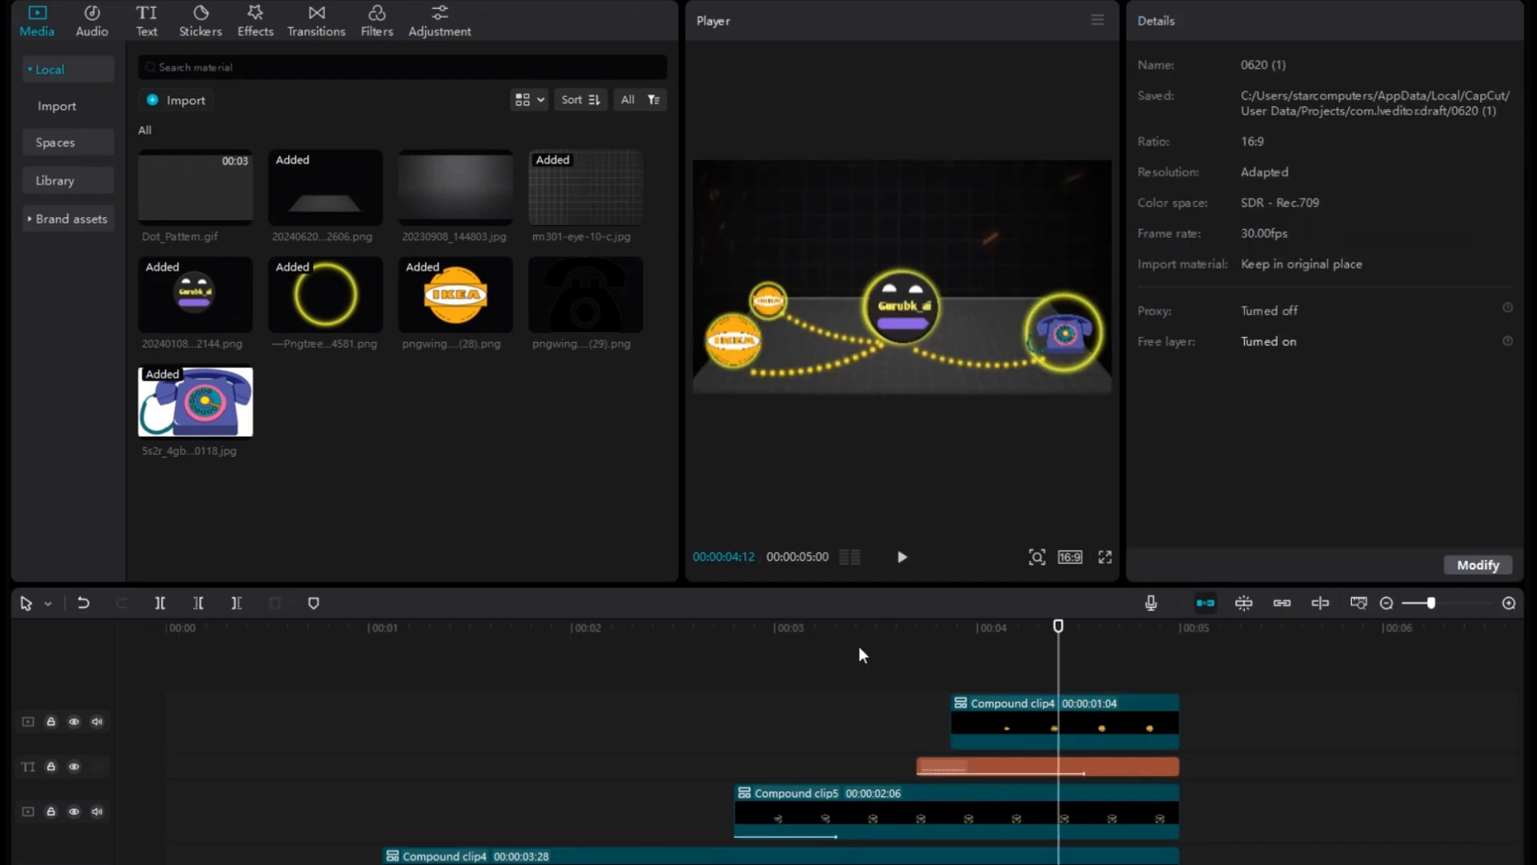
# Duplicate the telephone compound clip and shift the copy to start at about 00:00:04:09.
pyautogui.moveTo(1058, 681); pyautogui.dragTo(1126, 686)
pyautogui.click(991, 810)
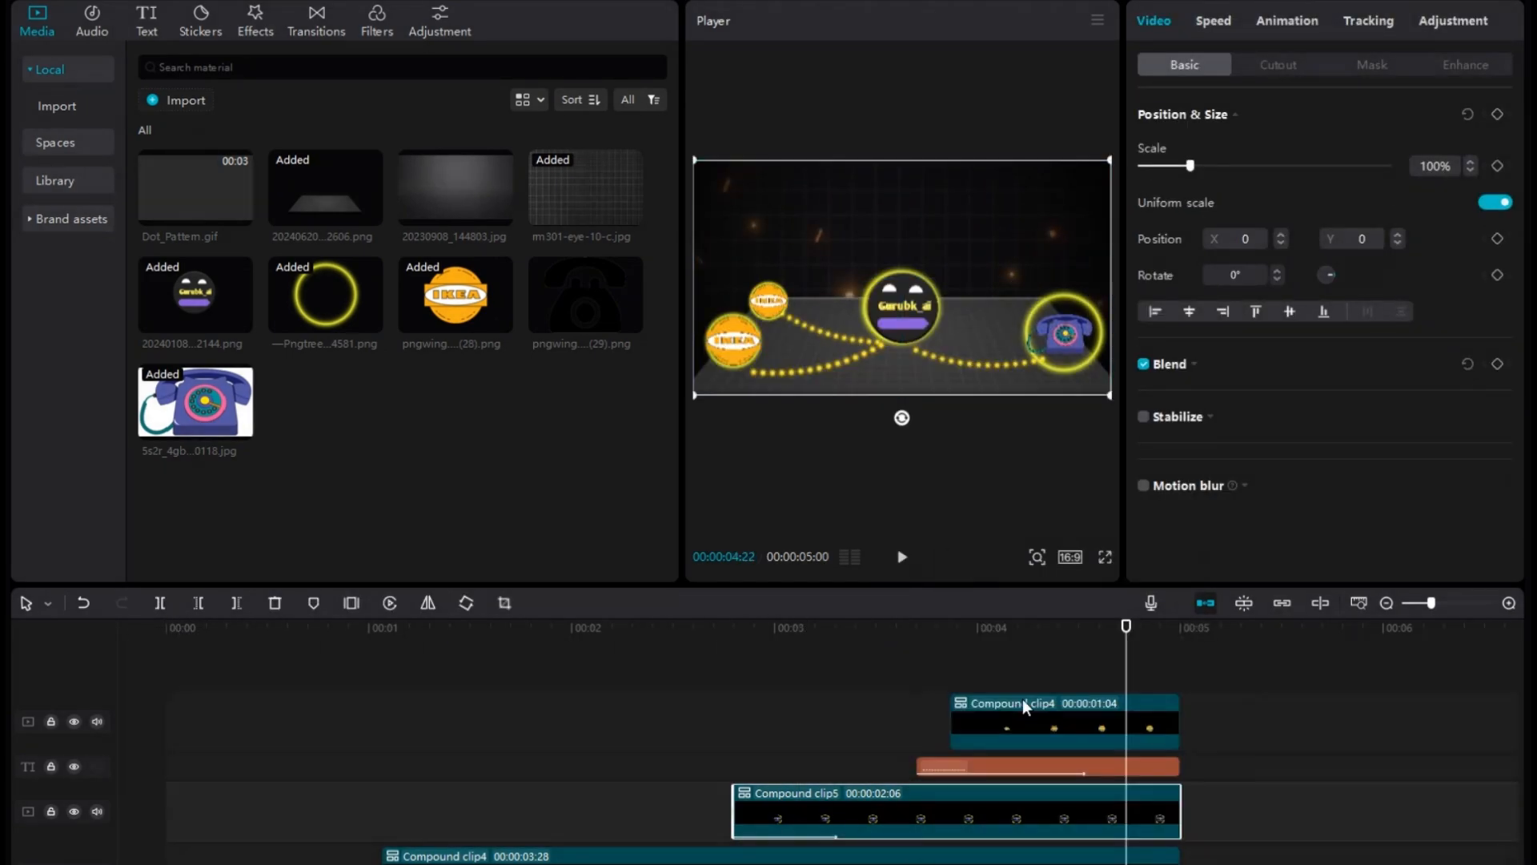
pyautogui.hotkey('ctrl', 'c')
pyautogui.hotkey('ctrl', 'v')
pyautogui.click(977, 641)
pyautogui.moveTo(1201, 811); pyautogui.dragTo(1105, 810)
# Shrink the telephone copy to 52%, position it at X 263, Y 127 above the first telephone, and preview its appearance.
pyautogui.moveTo(1060, 352); pyautogui.dragTo(1022, 287)
pyautogui.scroll(-5, 1021, 280)
pyautogui.click(1147, 641)
pyautogui.click(954, 367)
pyautogui.scroll(-1, 1121, 721)
pyautogui.click(1125, 715)
pyautogui.rightClick(1151, 765)
pyautogui.moveTo(1429, 769); pyautogui.dragTo(1436, 664)
pyautogui.click(977, 650)
pyautogui.press('space')
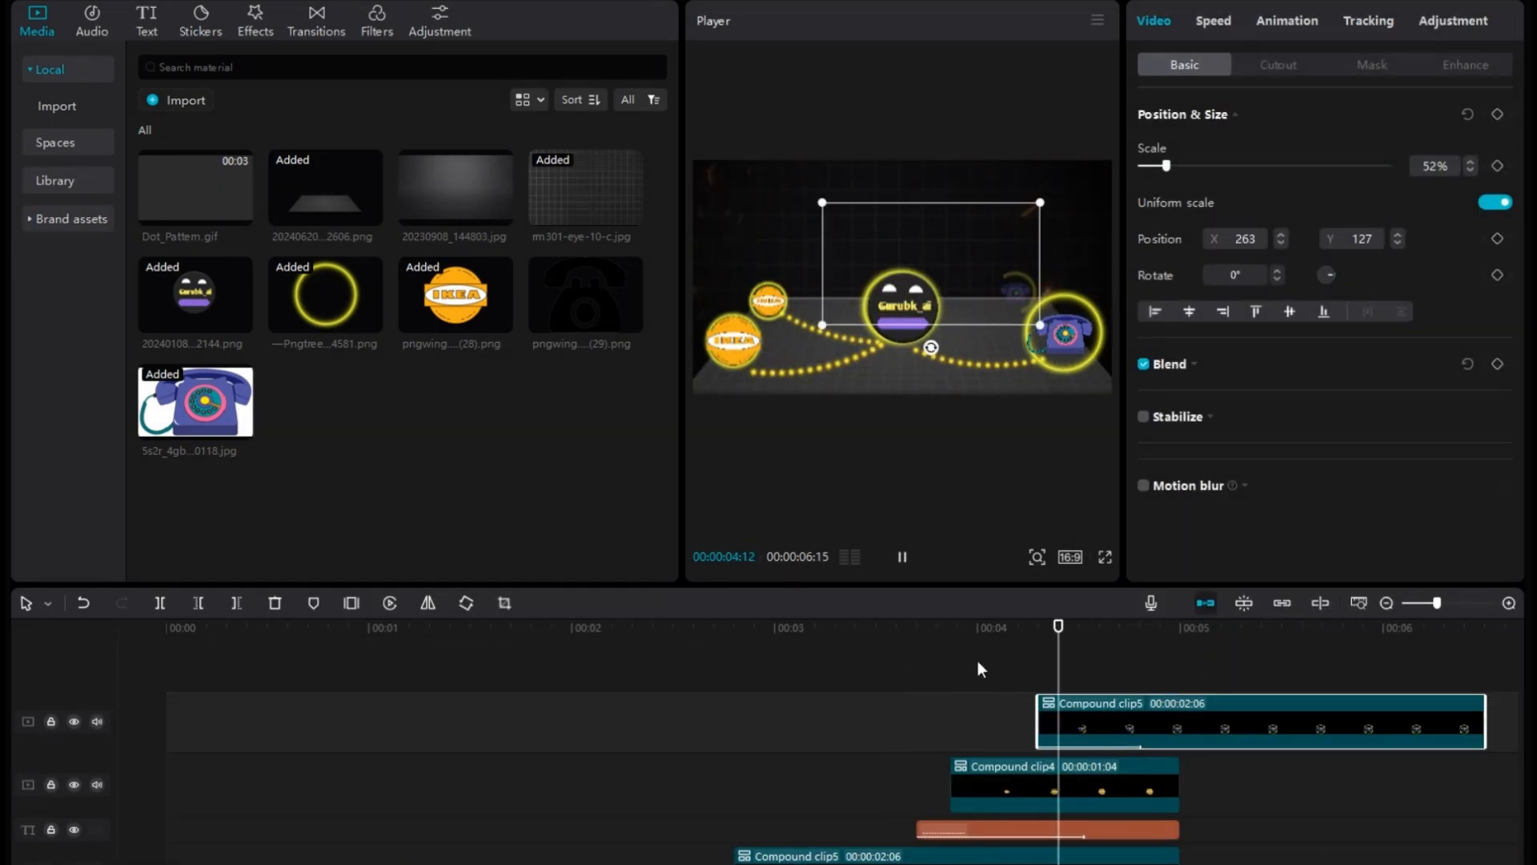
pyautogui.click(1083, 719)
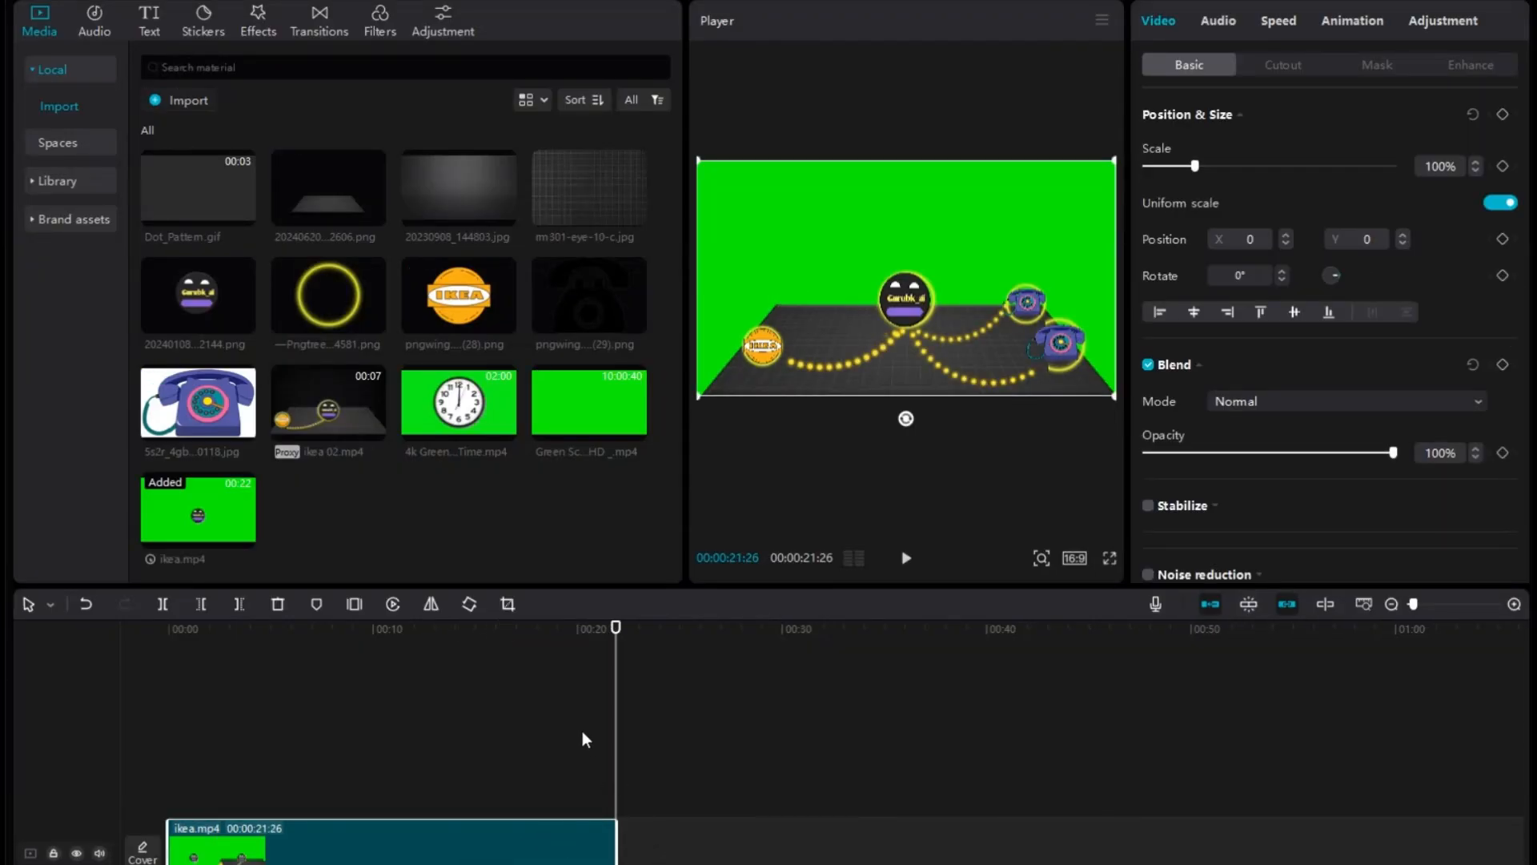
# Key out the green background of ikea.mp4 with Chroma key, setting Strength and Shadow to 100, and preview the clip.
pyautogui.moveTo(616, 727); pyautogui.dragTo(5, 655)
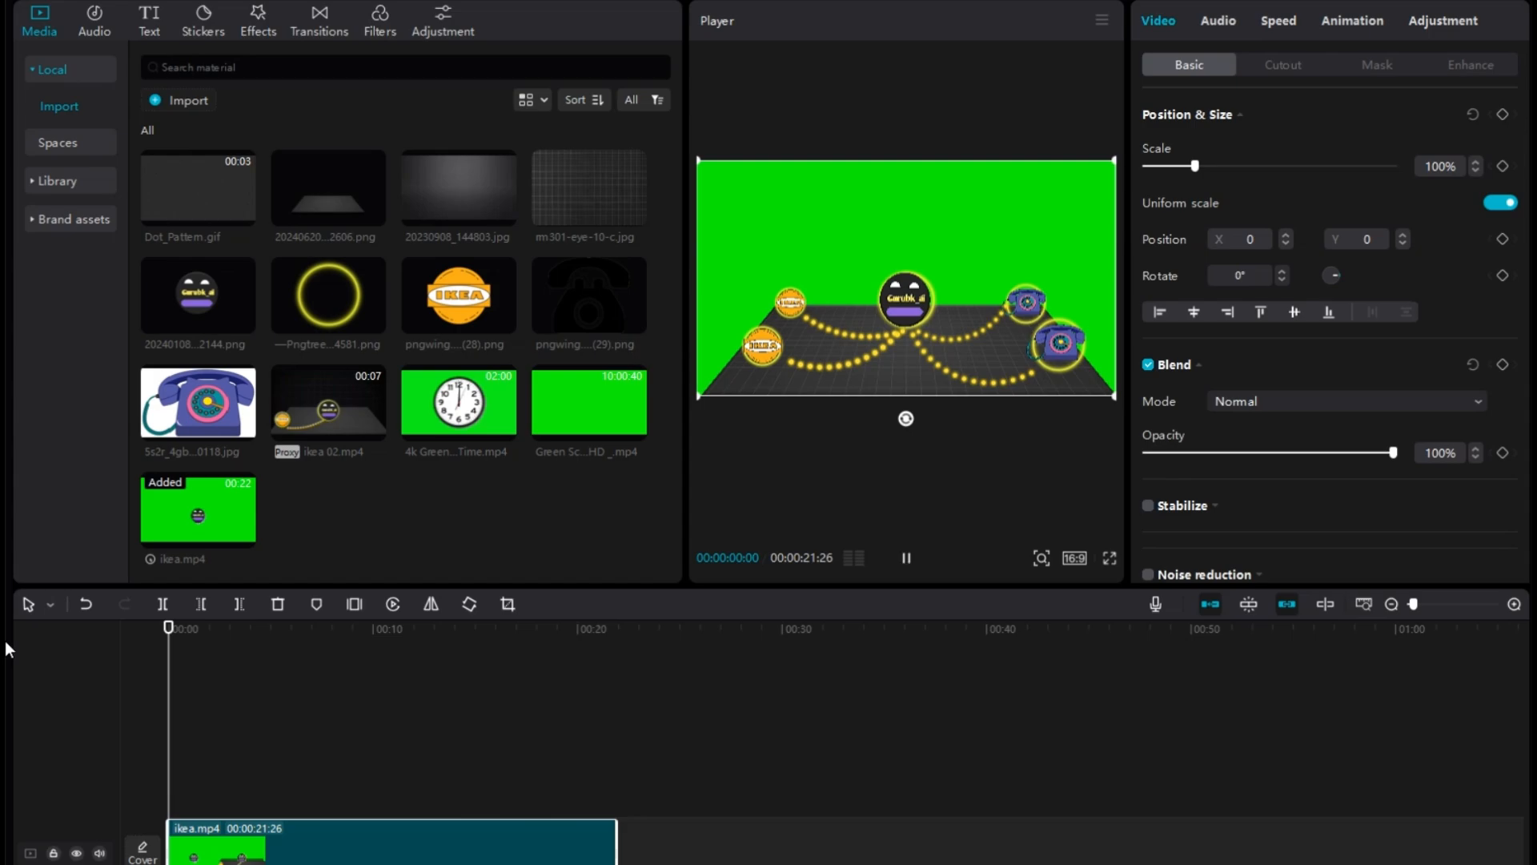
pyautogui.click(1261, 70)
pyautogui.click(1149, 181)
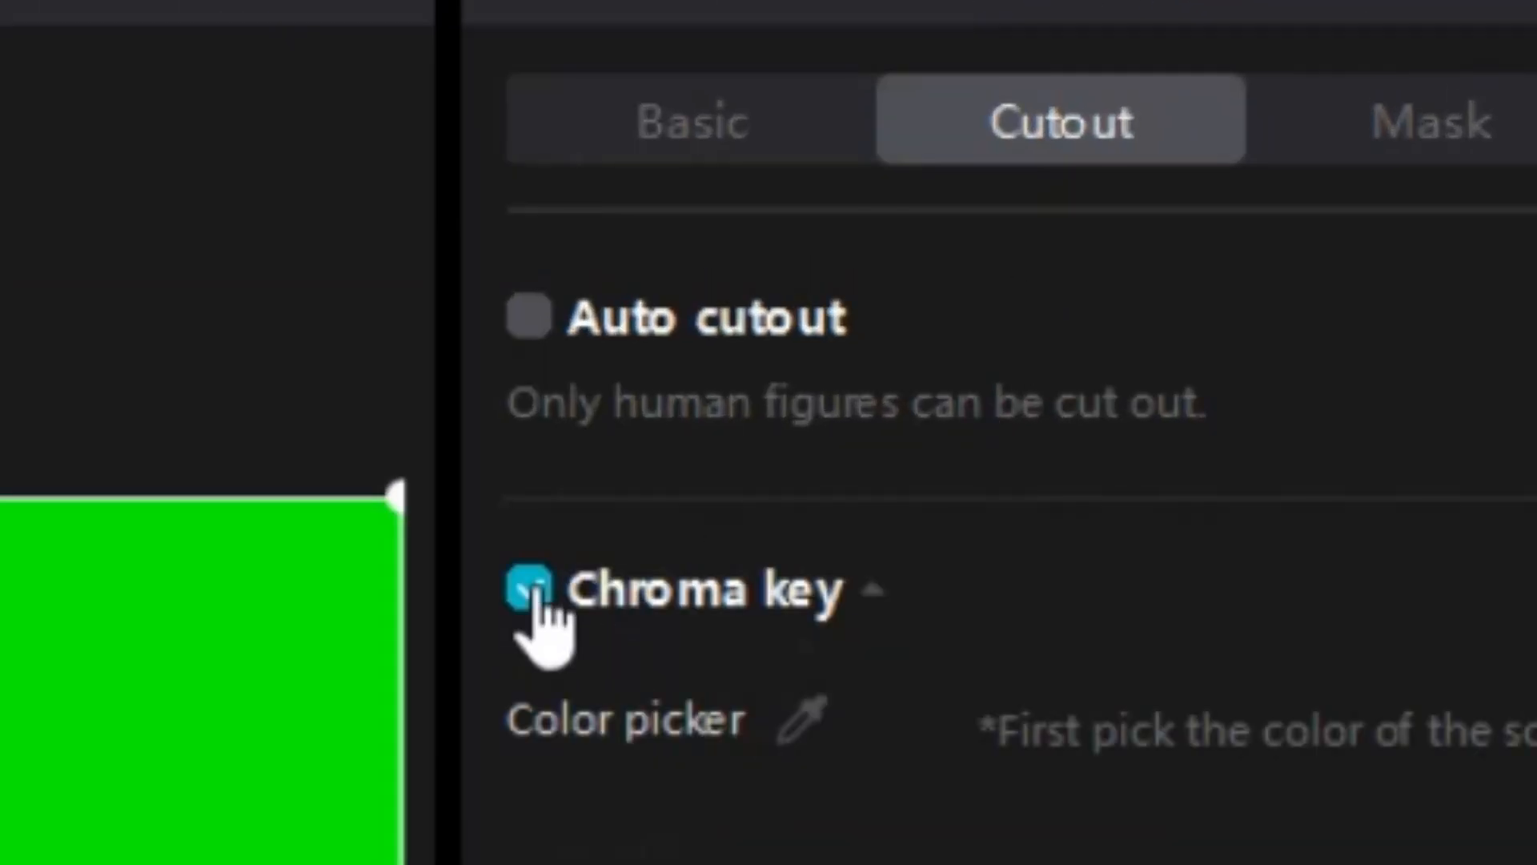
pyautogui.click(803, 721)
pyautogui.click(261, 785)
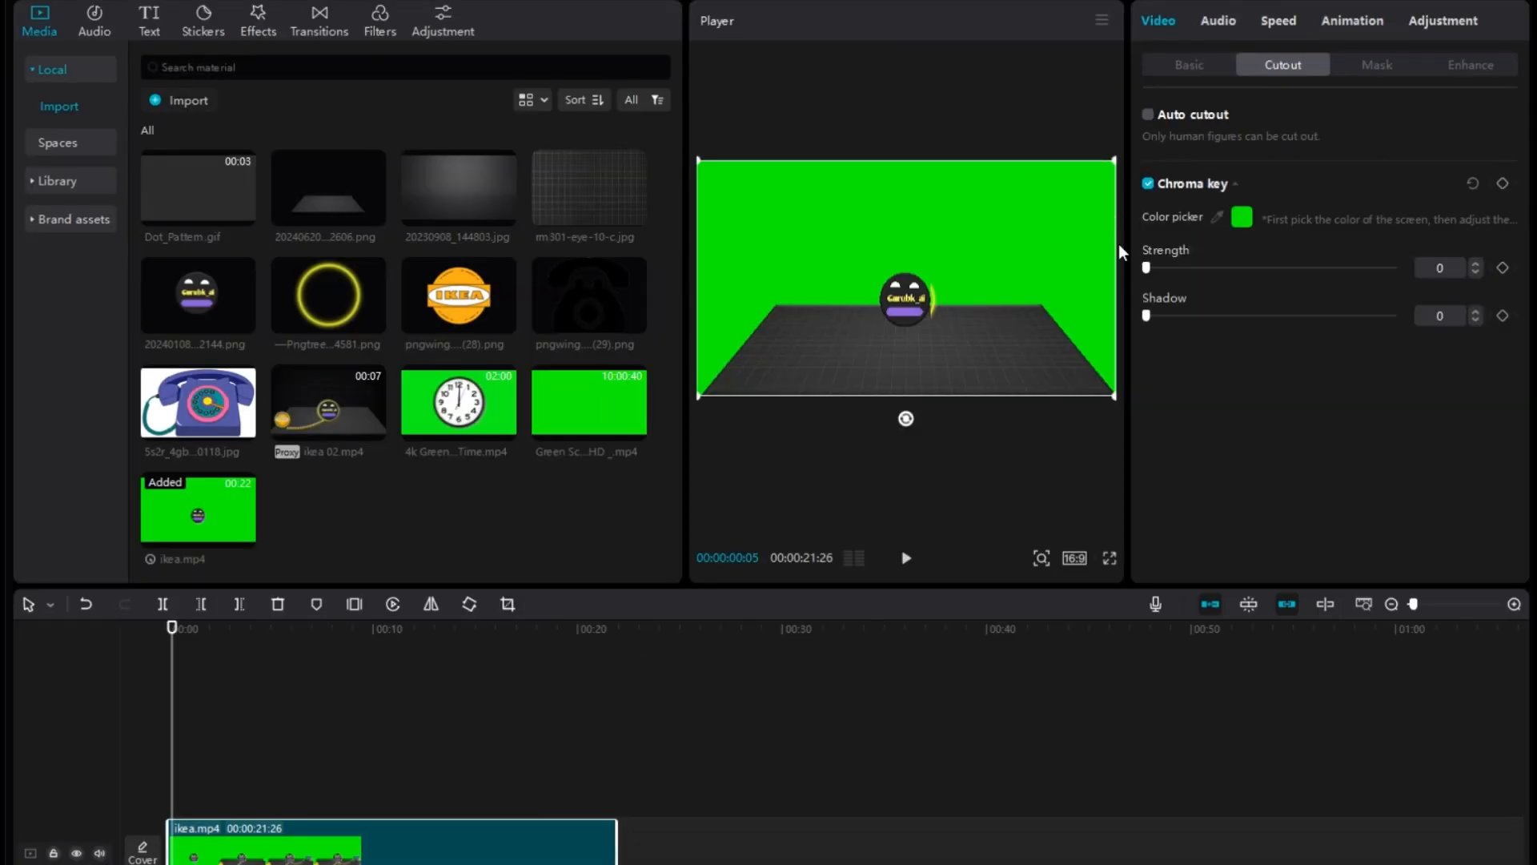
pyautogui.moveTo(1145, 269); pyautogui.dragTo(1394, 268)
pyautogui.moveTo(1146, 316); pyautogui.dragTo(1394, 316)
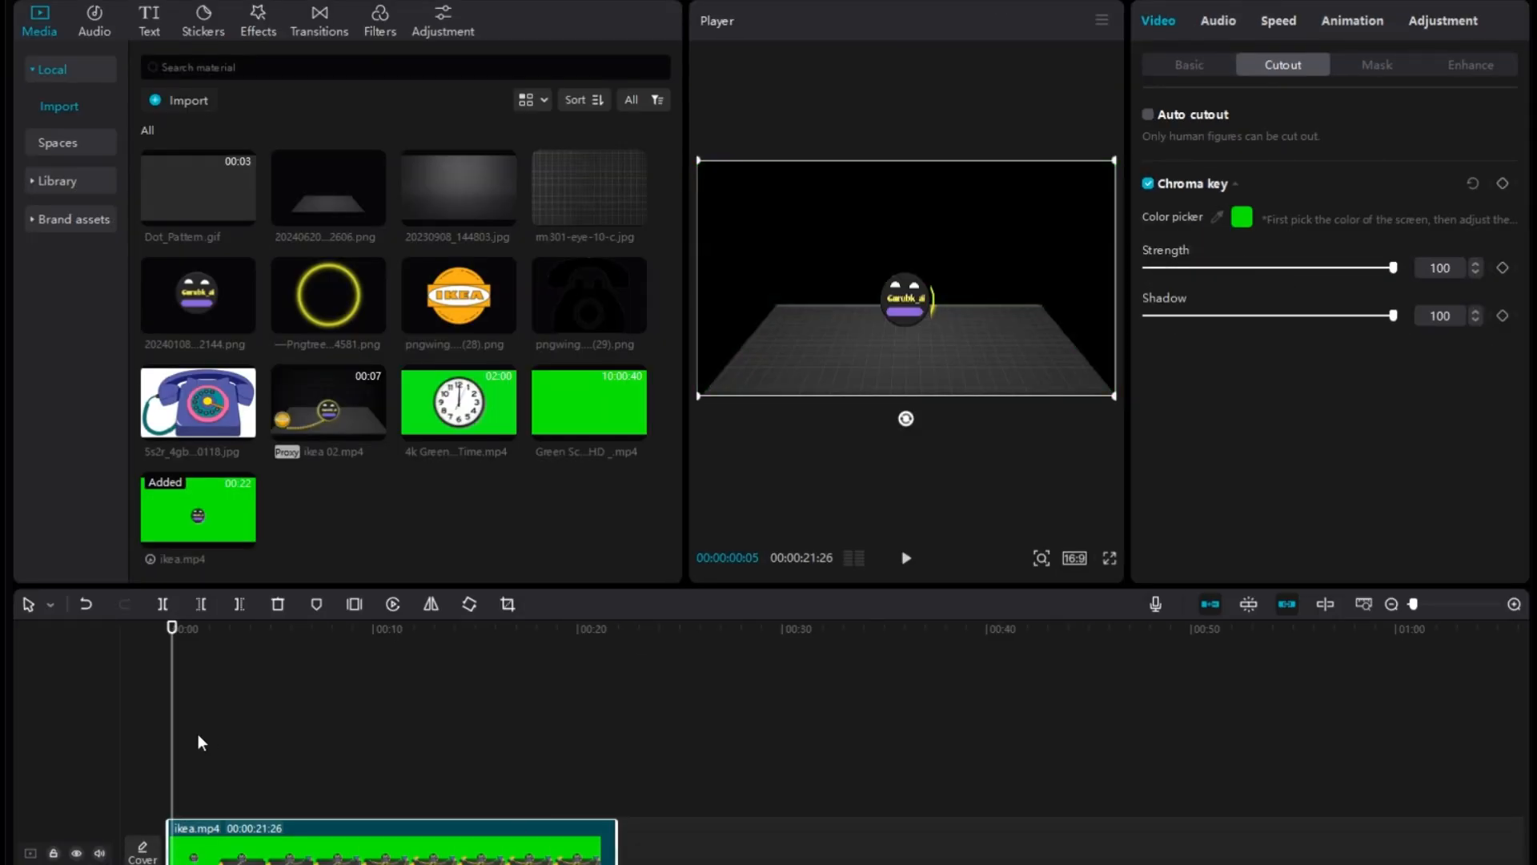
pyautogui.press('space')
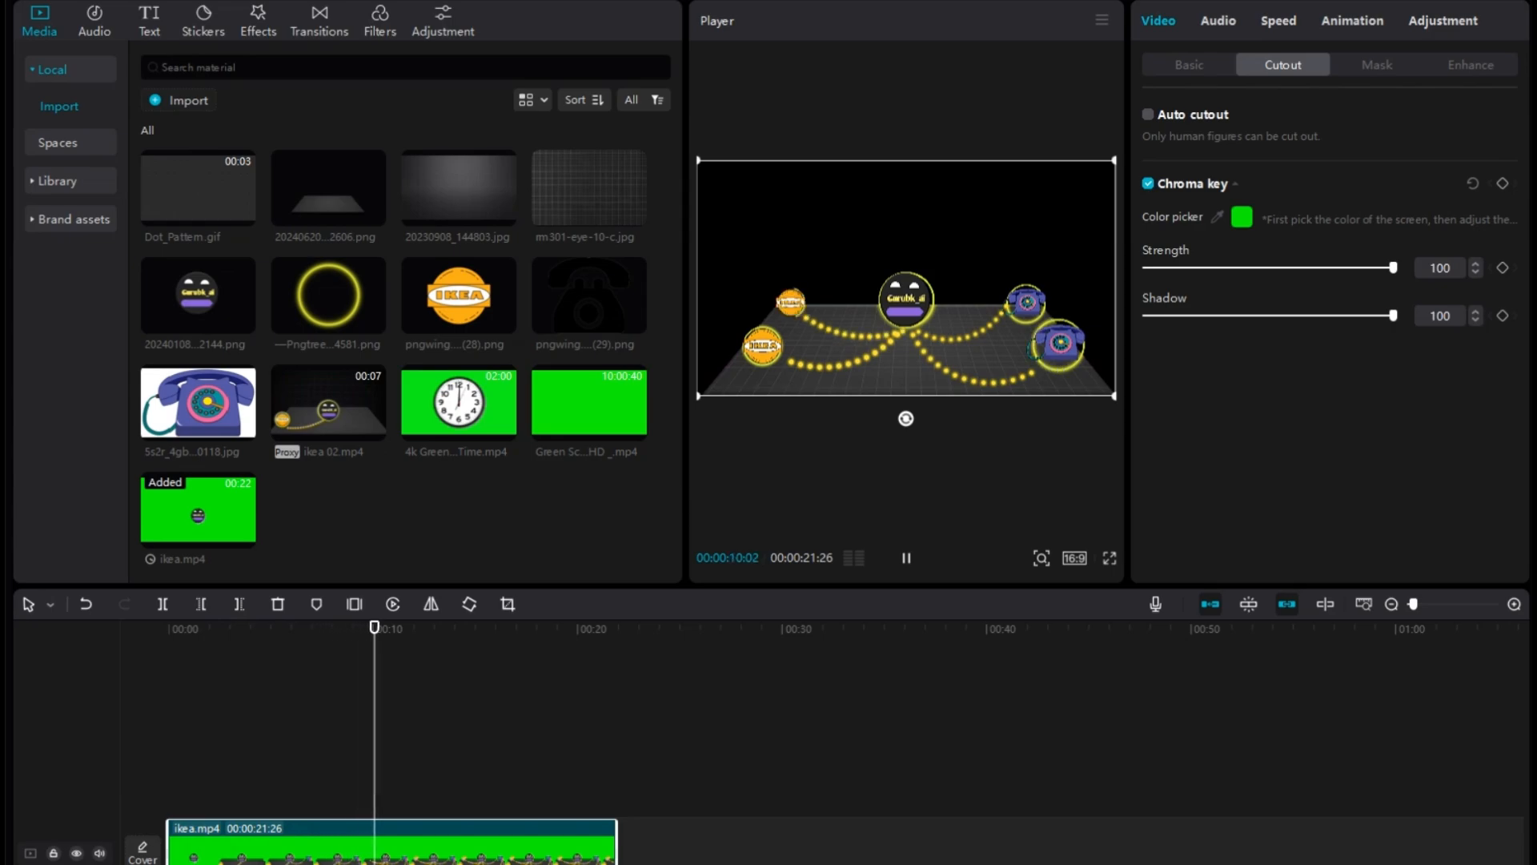
pyautogui.press('space')
# Keyframe ikea.mp4 to zoom in to 423% scale at position X 105, Y -878 on the central logo.
pyautogui.click(1193, 68)
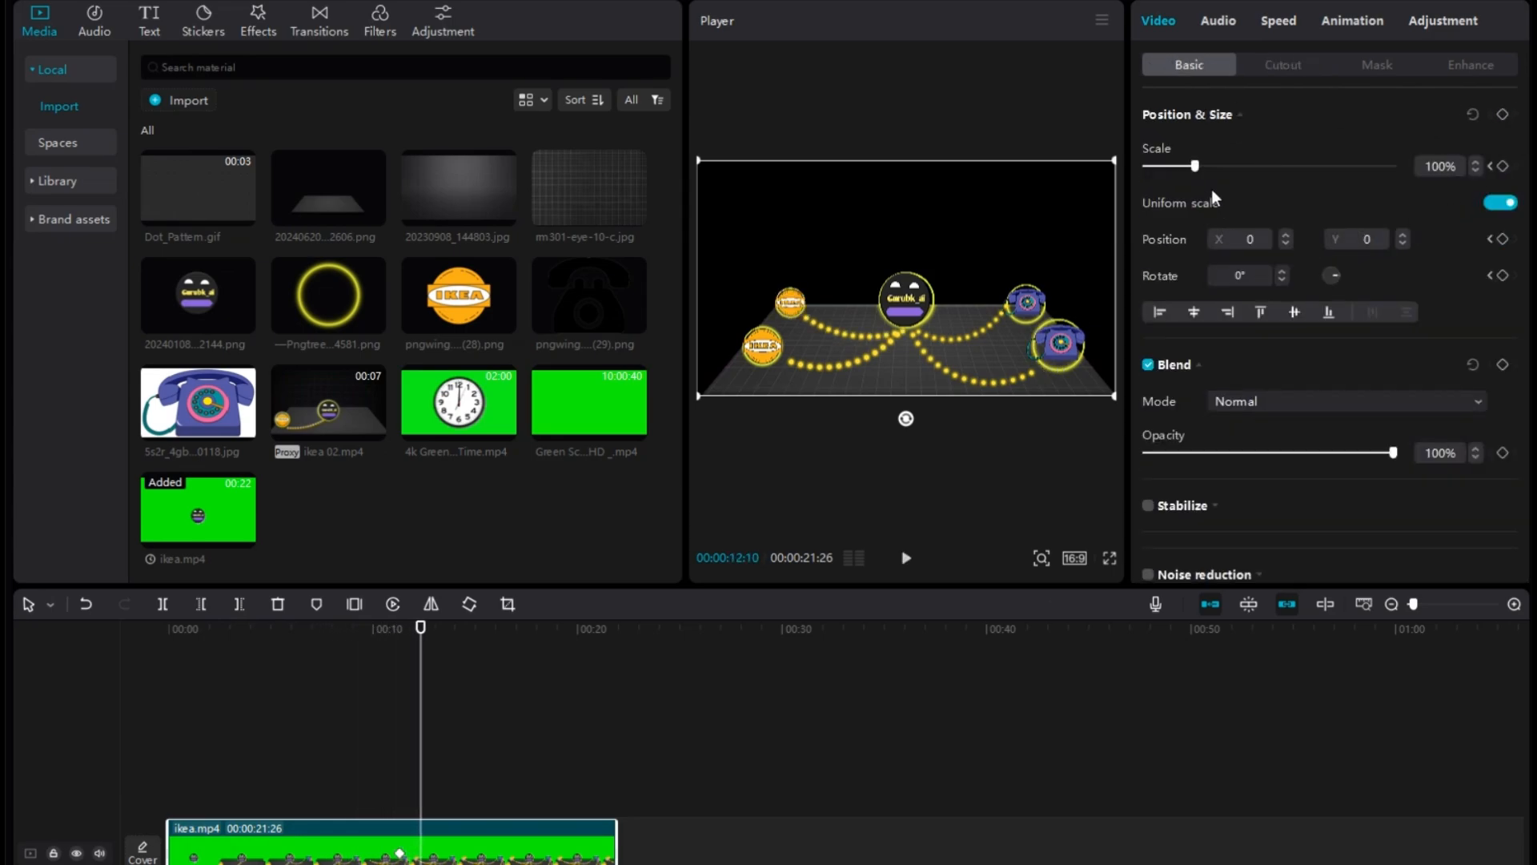
pyautogui.moveTo(1196, 165); pyautogui.dragTo(1284, 219)
pyautogui.moveTo(1026, 320); pyautogui.dragTo(1041, 370)
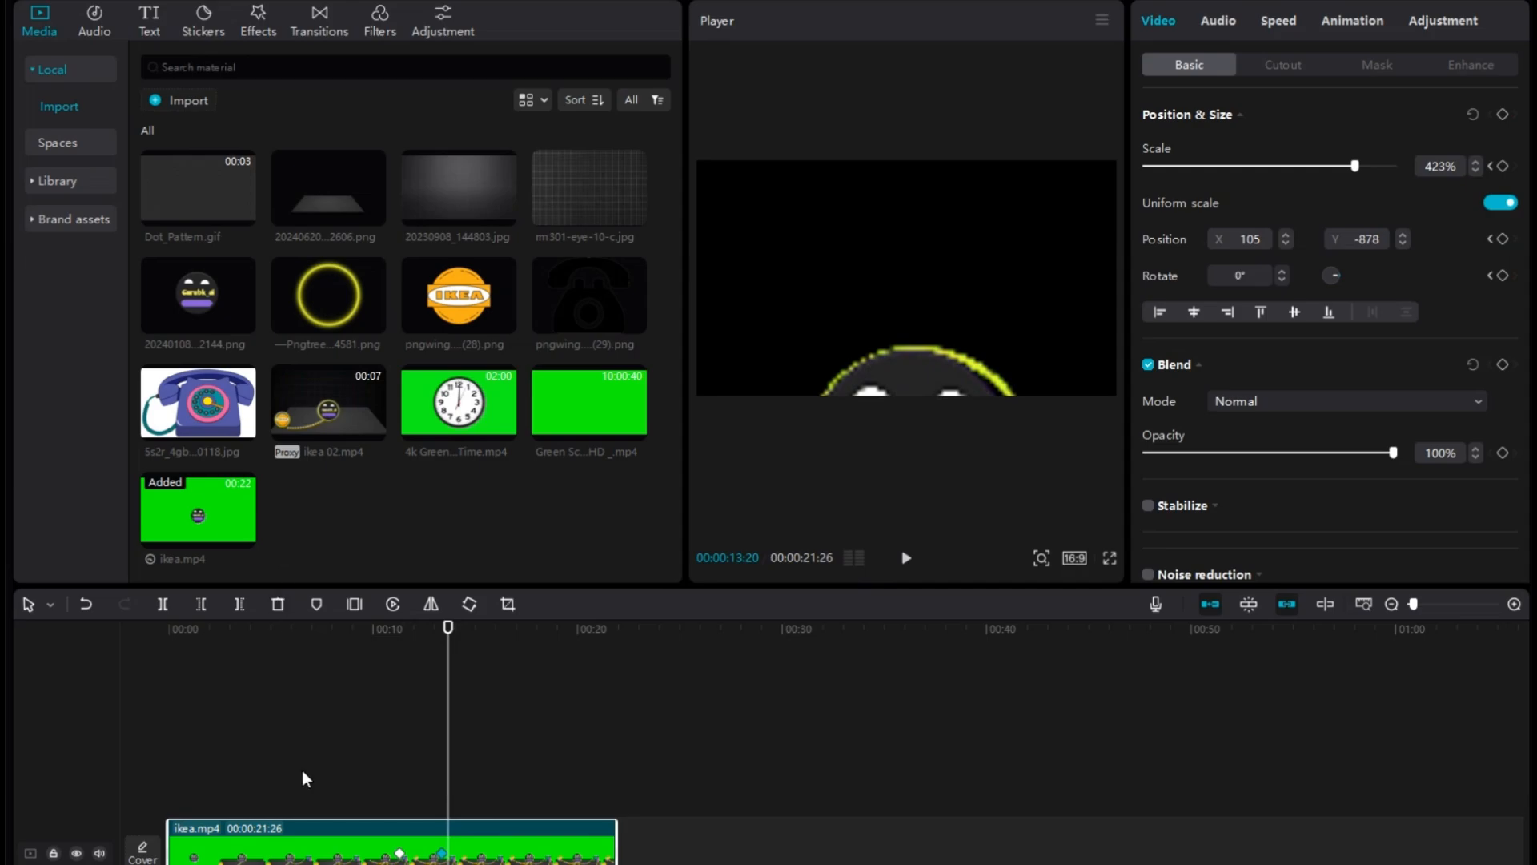
# Move ikea.mp4 to an overlay track, add the green-screen wall clock video beneath it, and trim the clock to the same end.
pyautogui.moveTo(304, 863); pyautogui.dragTo(303, 814)
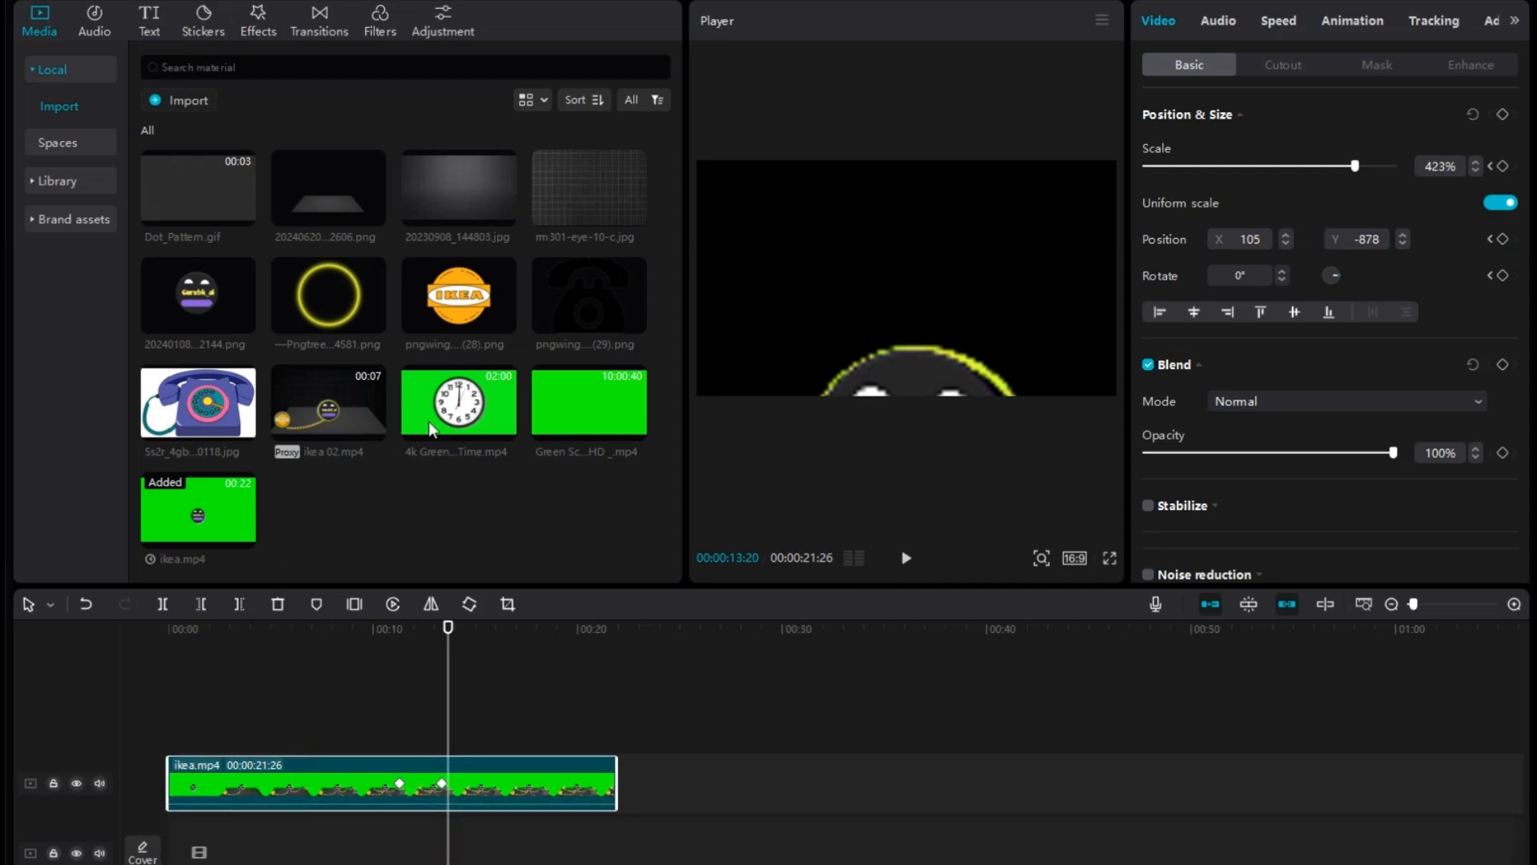
pyautogui.moveTo(463, 417); pyautogui.dragTo(453, 841)
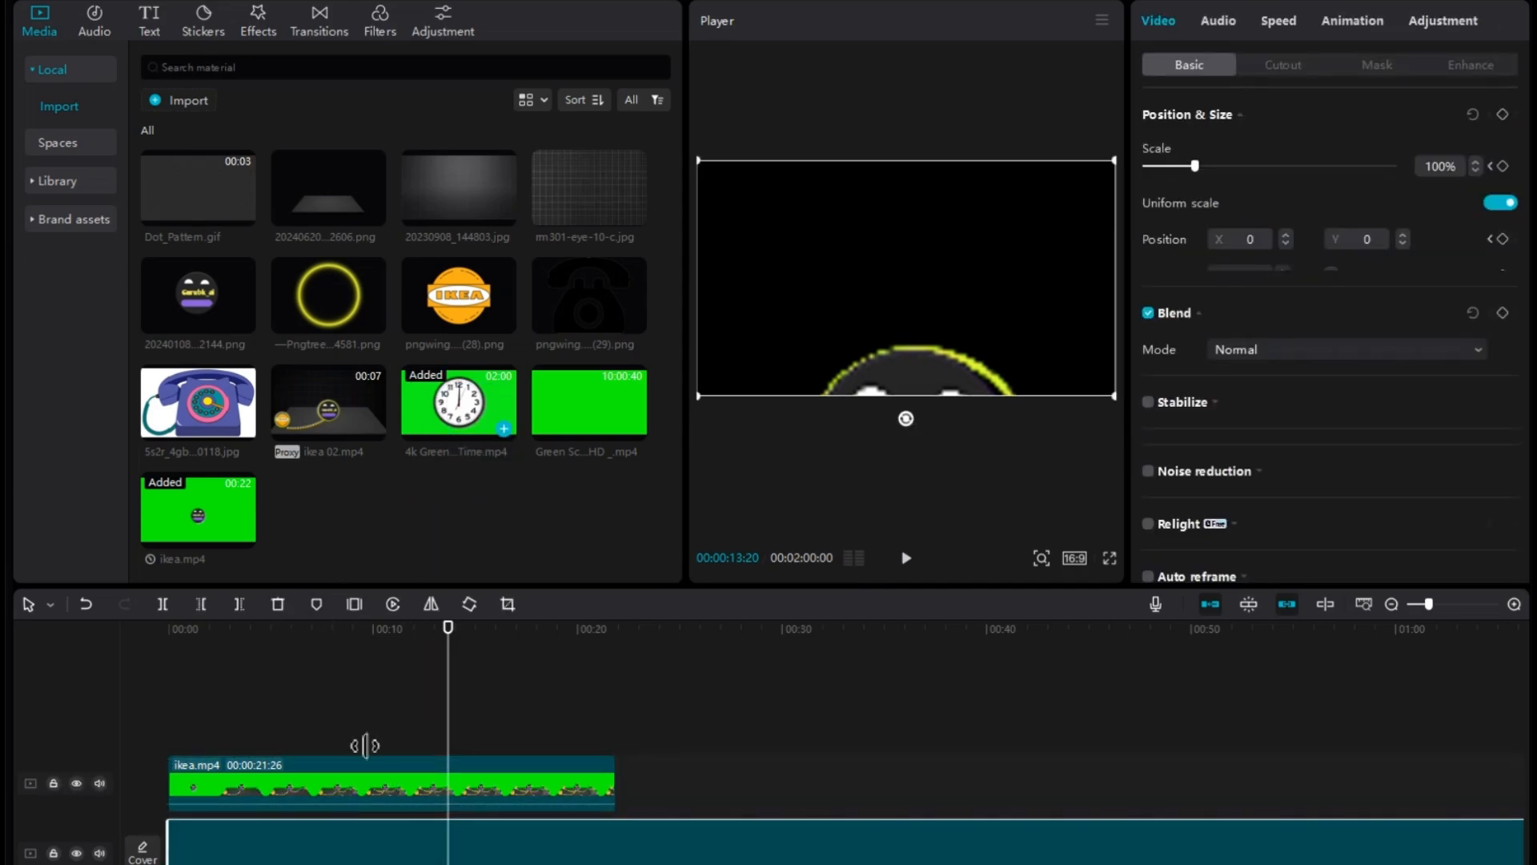
pyautogui.moveTo(452, 712); pyautogui.dragTo(616, 765)
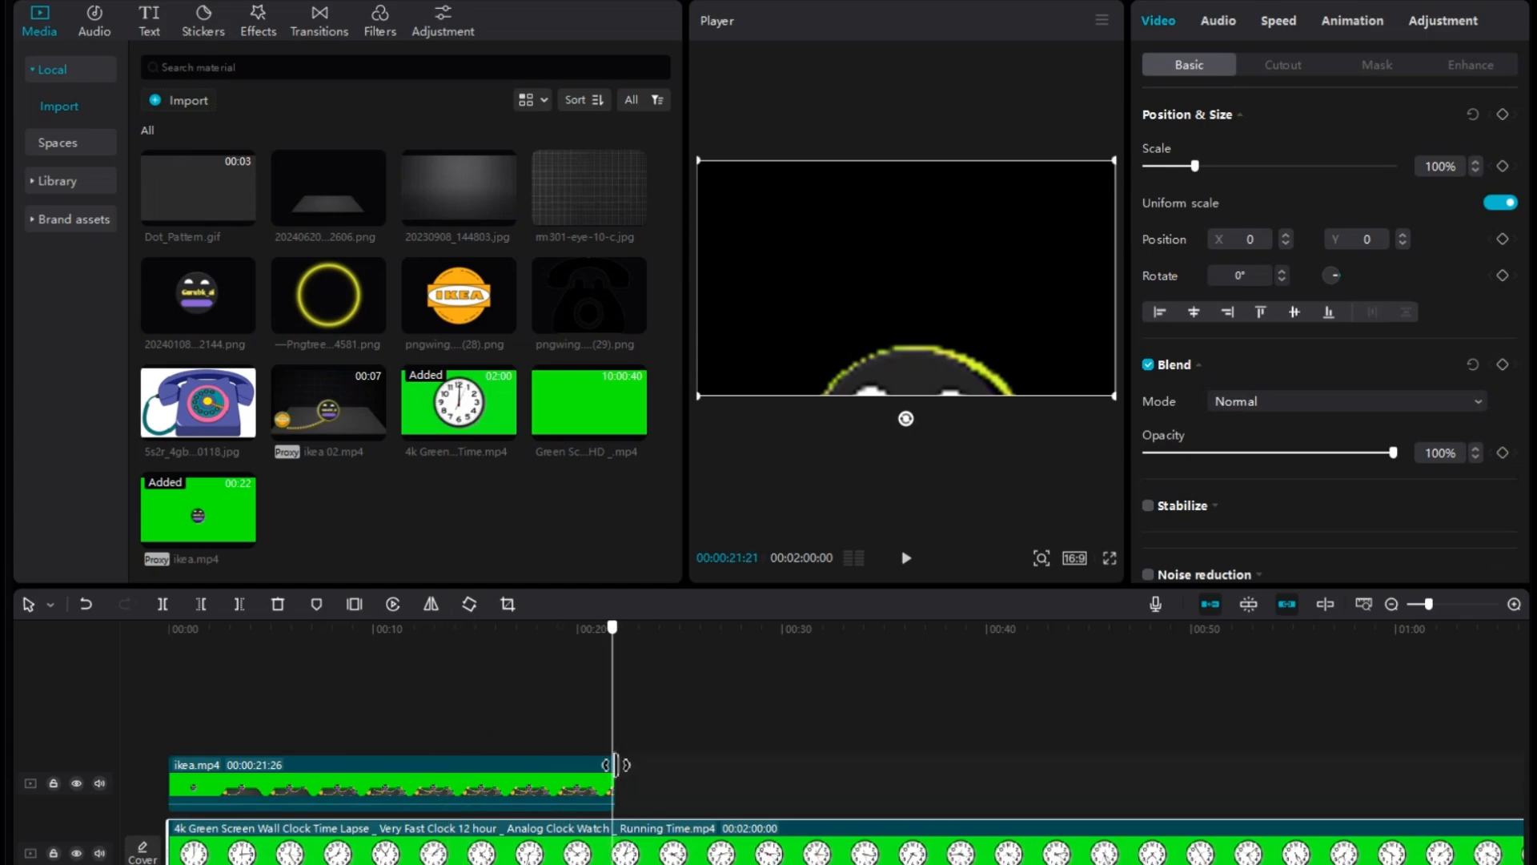
pyautogui.click(166, 604)
pyautogui.click(276, 604)
# Key out the clock video's green background with Chroma key, setting Strength and Shadow to 100.
pyautogui.click(497, 847)
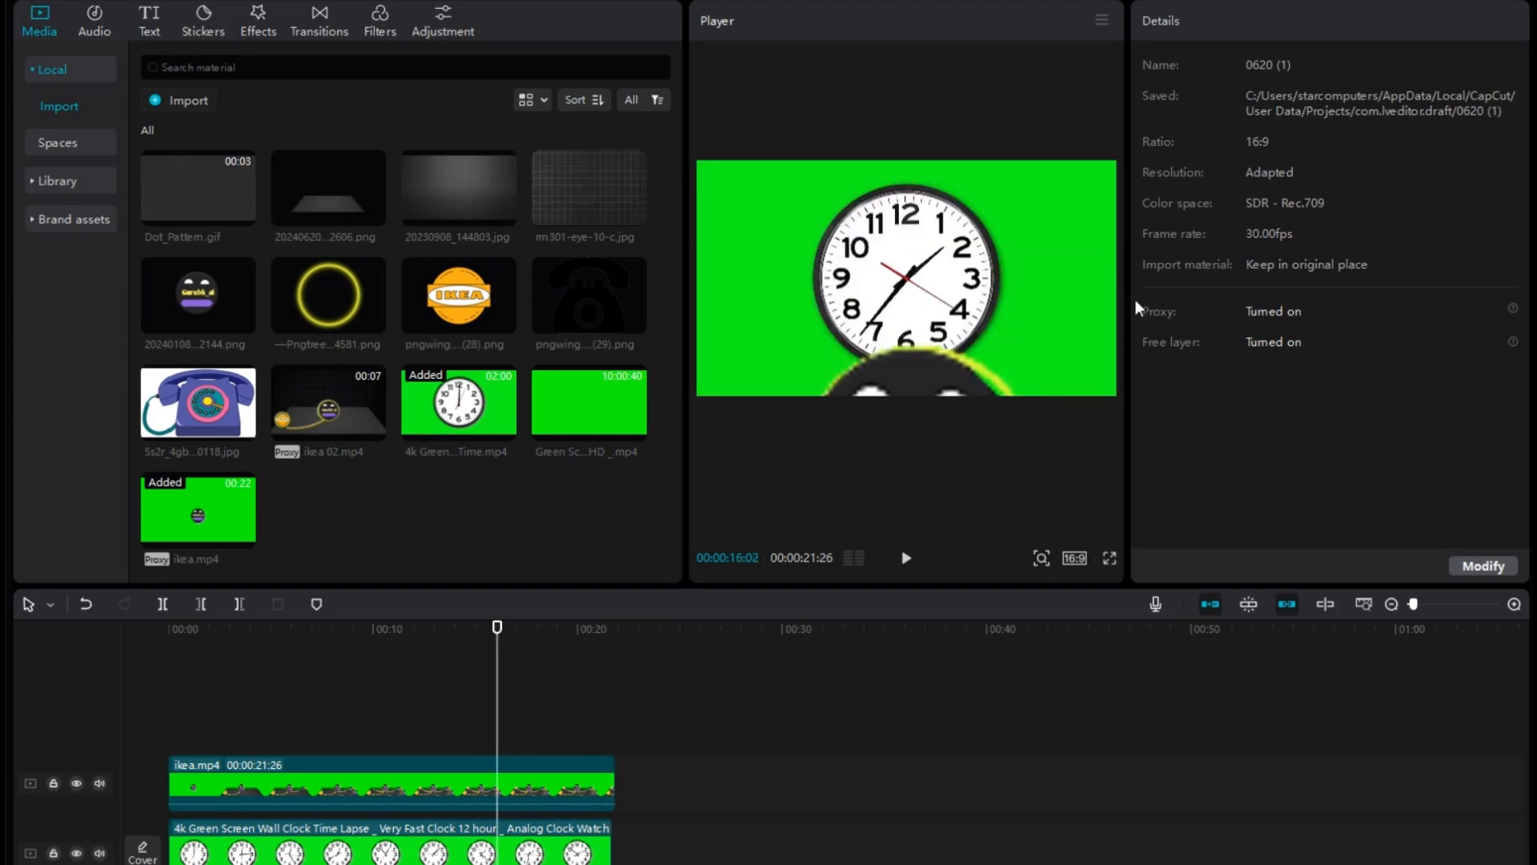
pyautogui.click(1284, 67)
pyautogui.click(1148, 184)
pyautogui.click(1218, 217)
pyautogui.click(1102, 240)
pyautogui.moveTo(1147, 268); pyautogui.dragTo(1395, 268)
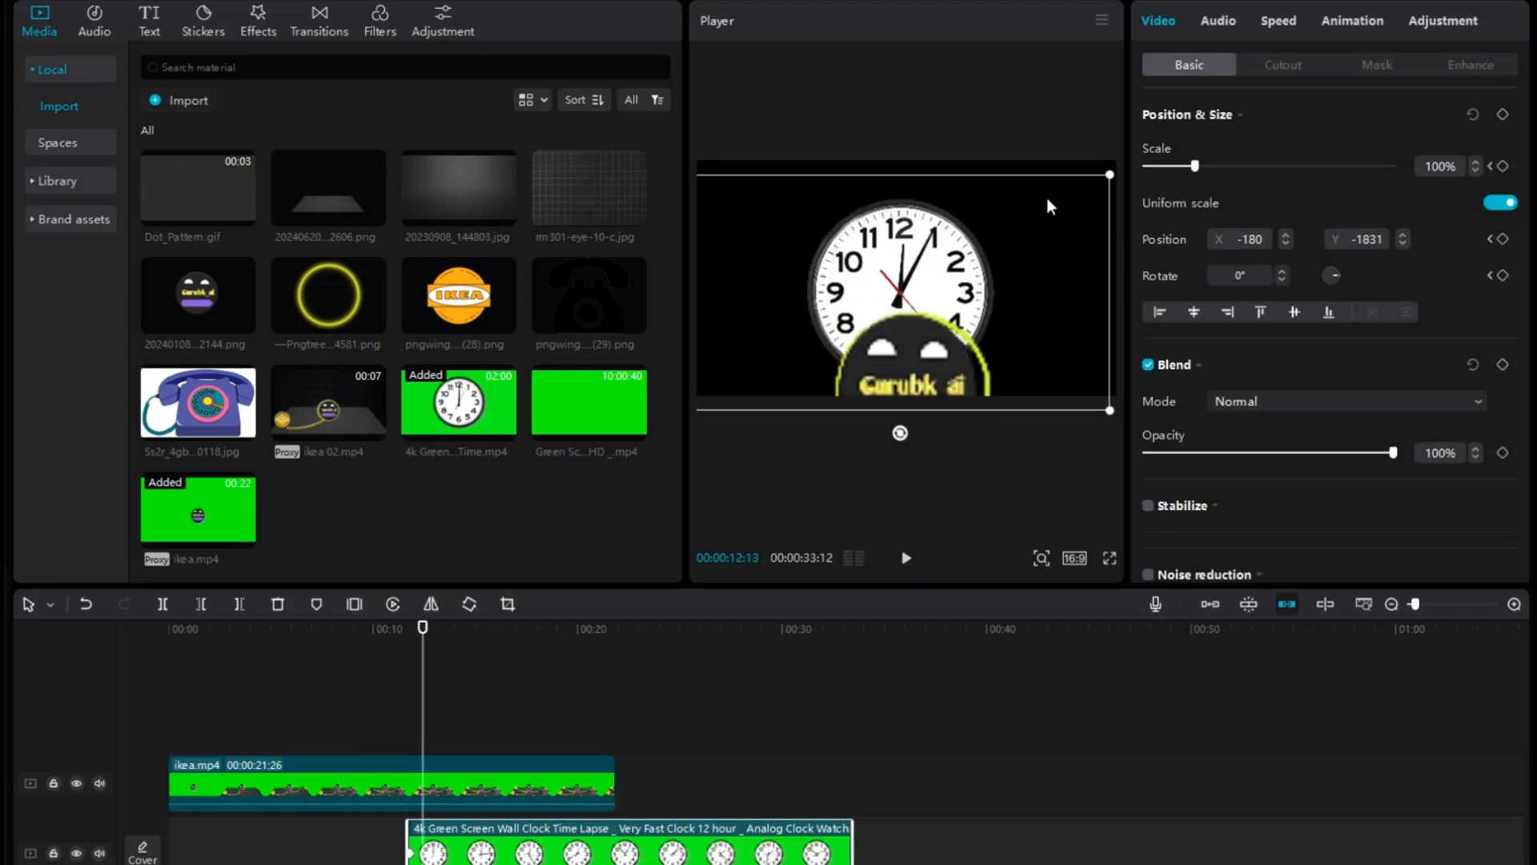
# Start the clock clip at about 00:00:11:20 and keyframe its position to rise from X -180, Y -1831 behind the zoomed logo.
pyautogui.moveTo(1047, 199); pyautogui.dragTo(1054, 195)
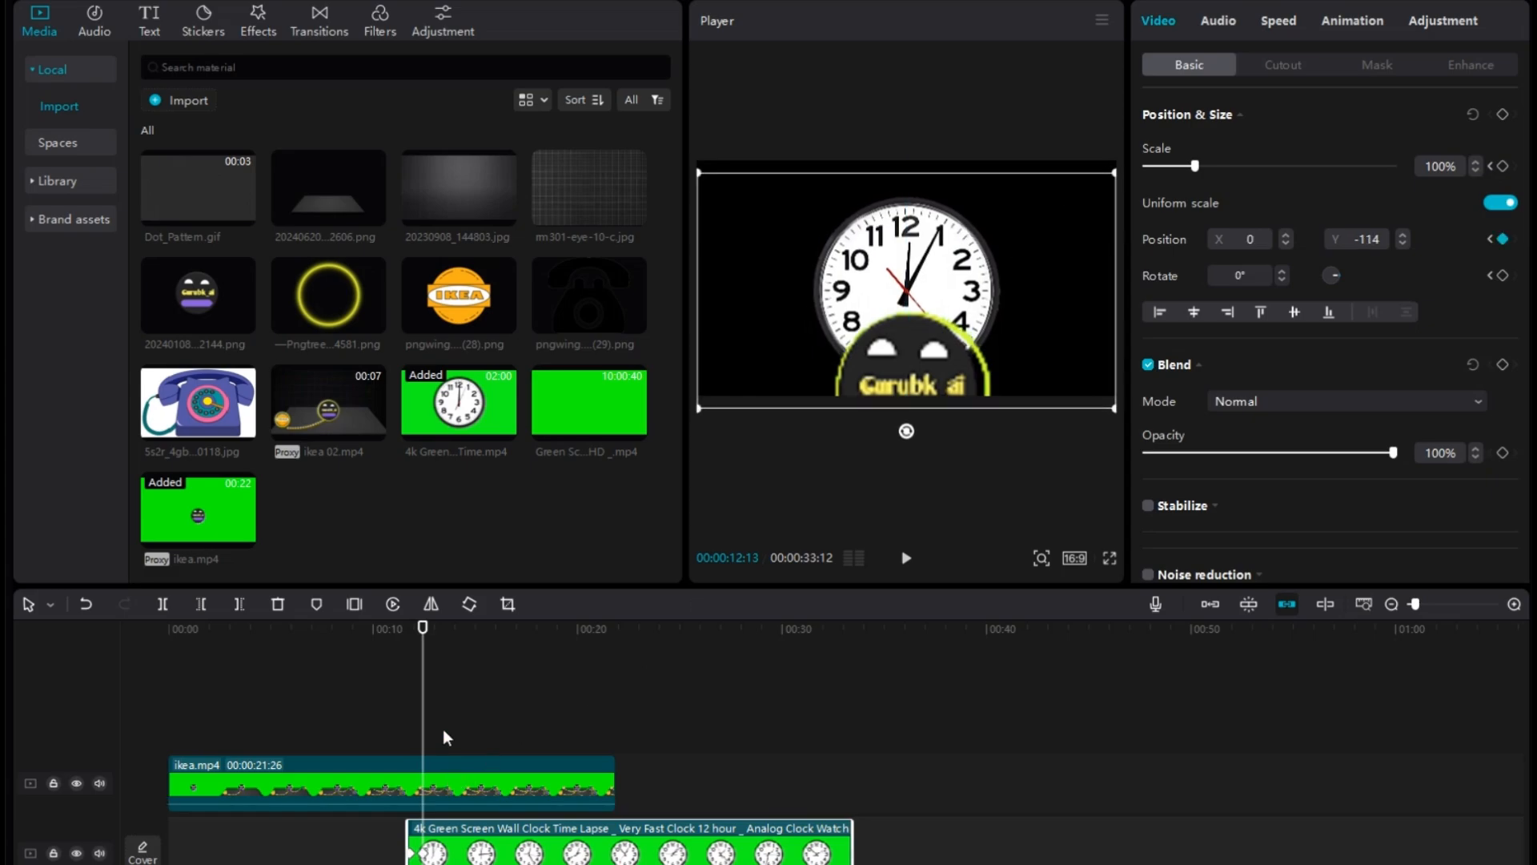
pyautogui.moveTo(423, 731); pyautogui.dragTo(370, 730)
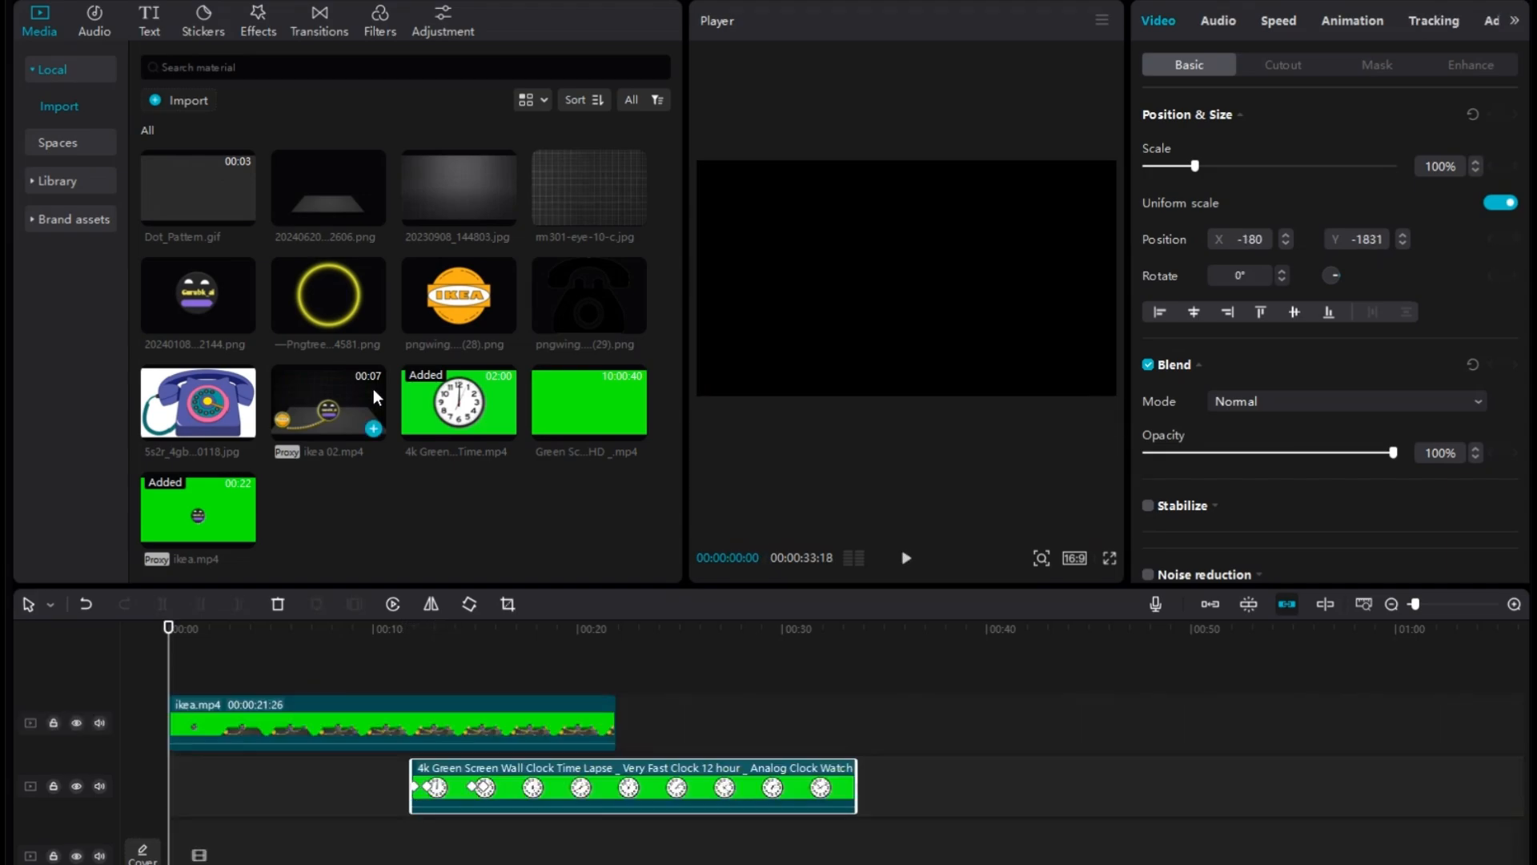
# Add 20230908_144803.jpg to the main track as the background, extend it to 00:00:22:02, and preview the scene.
pyautogui.click(458, 188)
pyautogui.moveTo(458, 188); pyautogui.dragTo(621, 841)
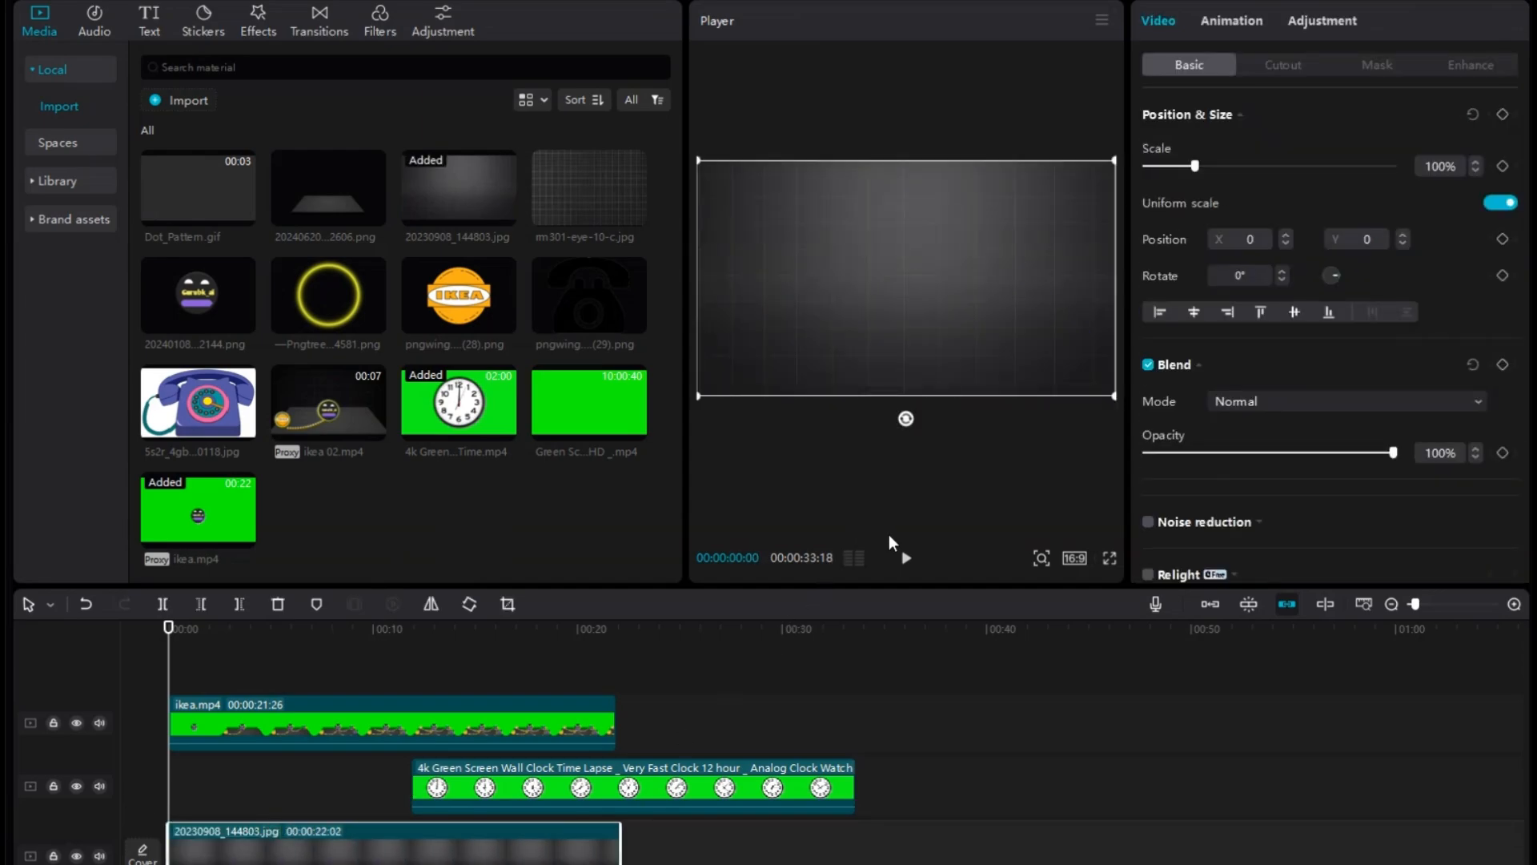
pyautogui.click(909, 558)
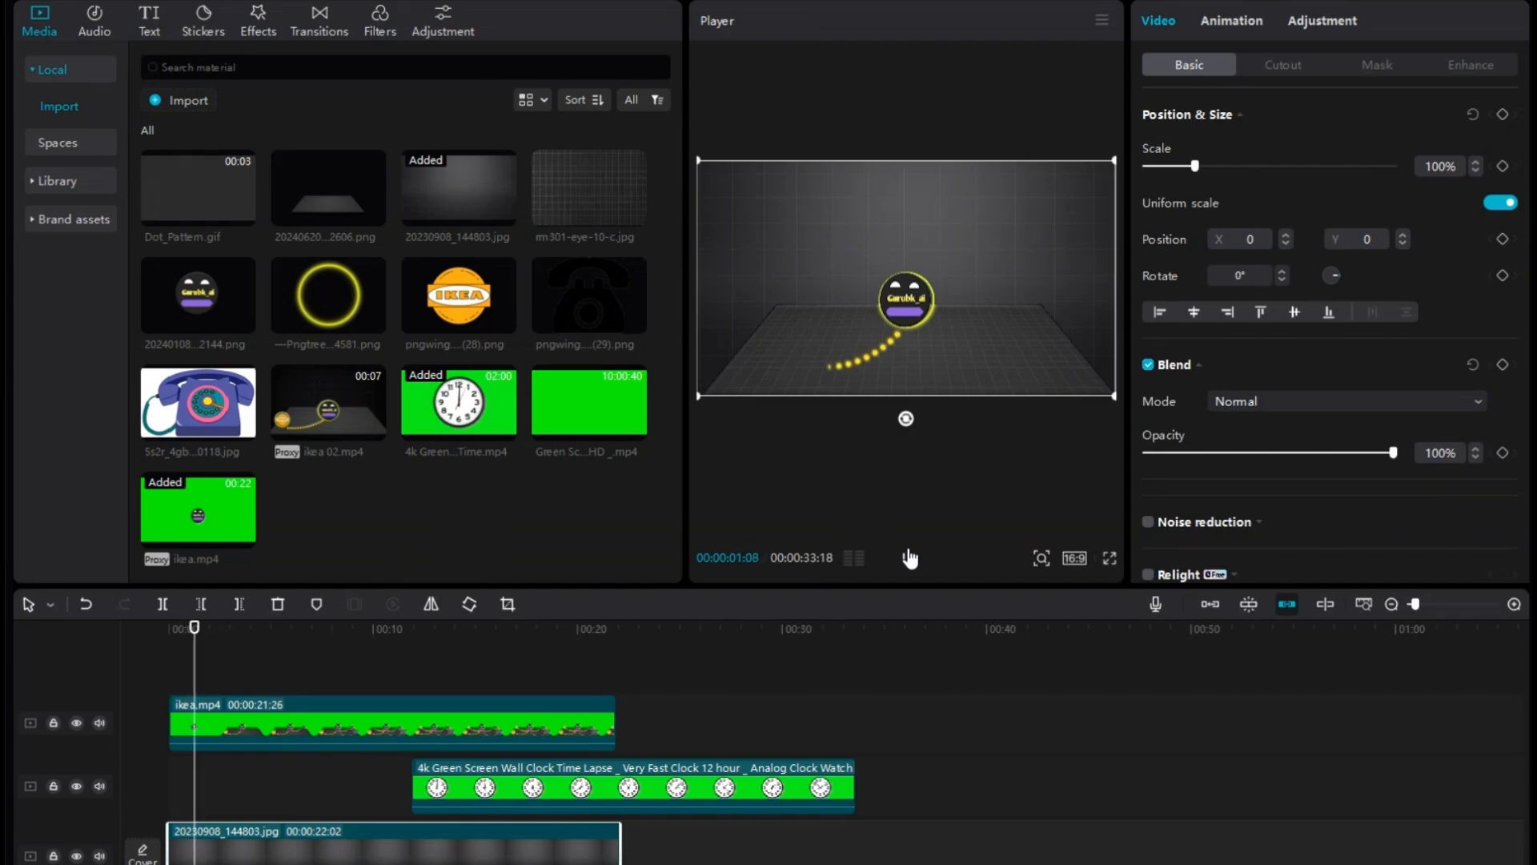